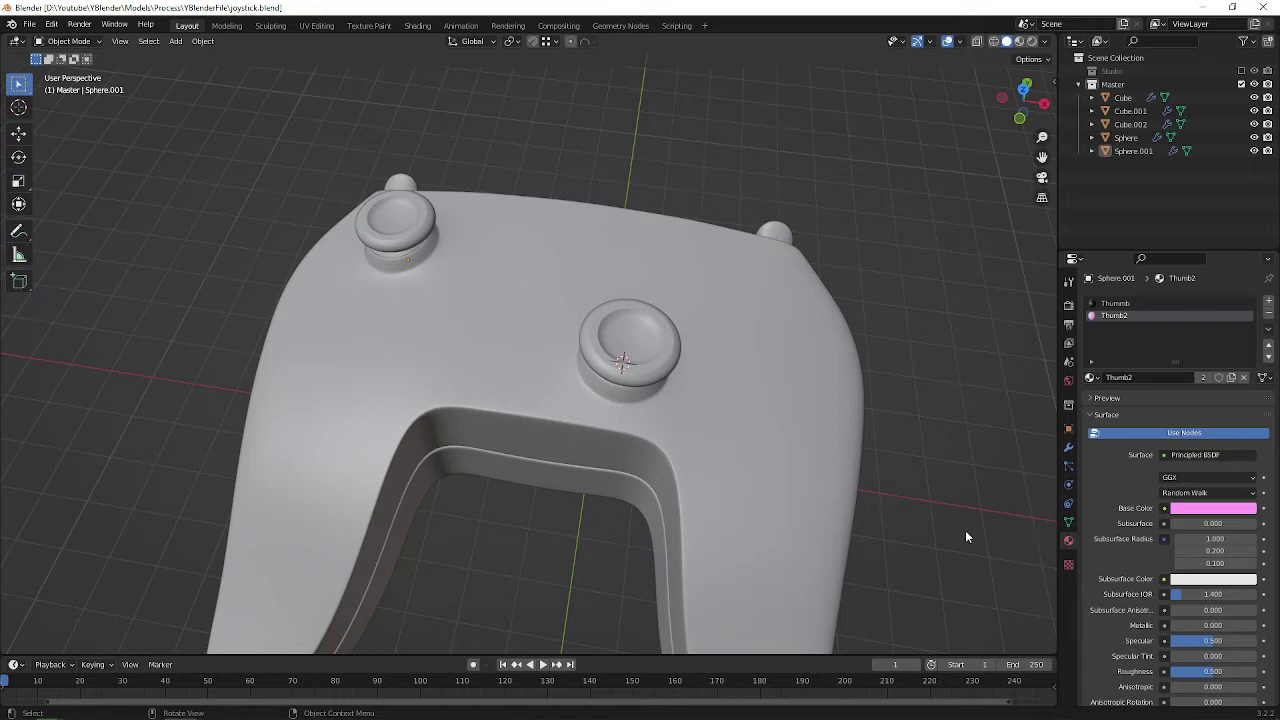
# Step: Edit the controller body's mesh and select the four top faces between the left thumbstick and the left grip's inner corner
pyautogui.moveTo(397, 316); pyautogui.dragTo(509, 263, button='middle')
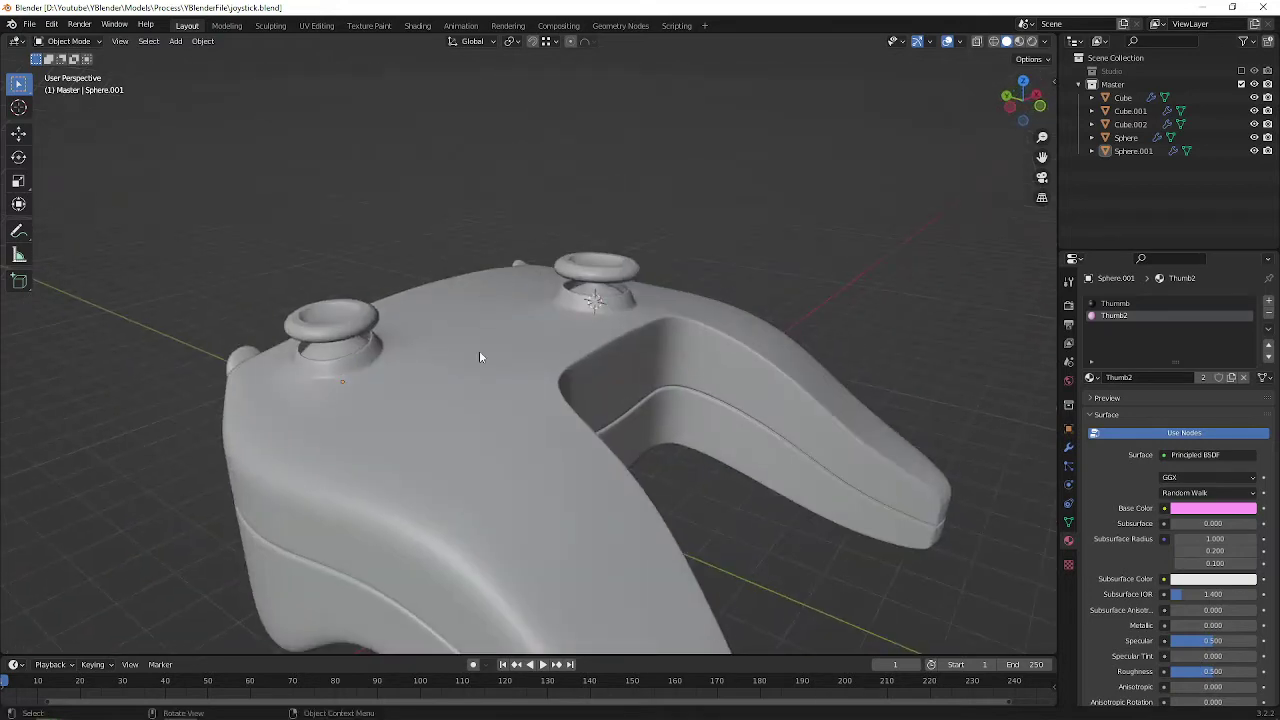
pyautogui.moveTo(477, 363); pyautogui.dragTo(444, 250, button='middle')
pyautogui.click(527, 252)
pyautogui.press('Tab')
pyautogui.moveTo(458, 193); pyautogui.dragTo(445, 288, button='middle')
pyautogui.scroll(2, 445, 288)
pyautogui.scroll(-4, 445, 287)
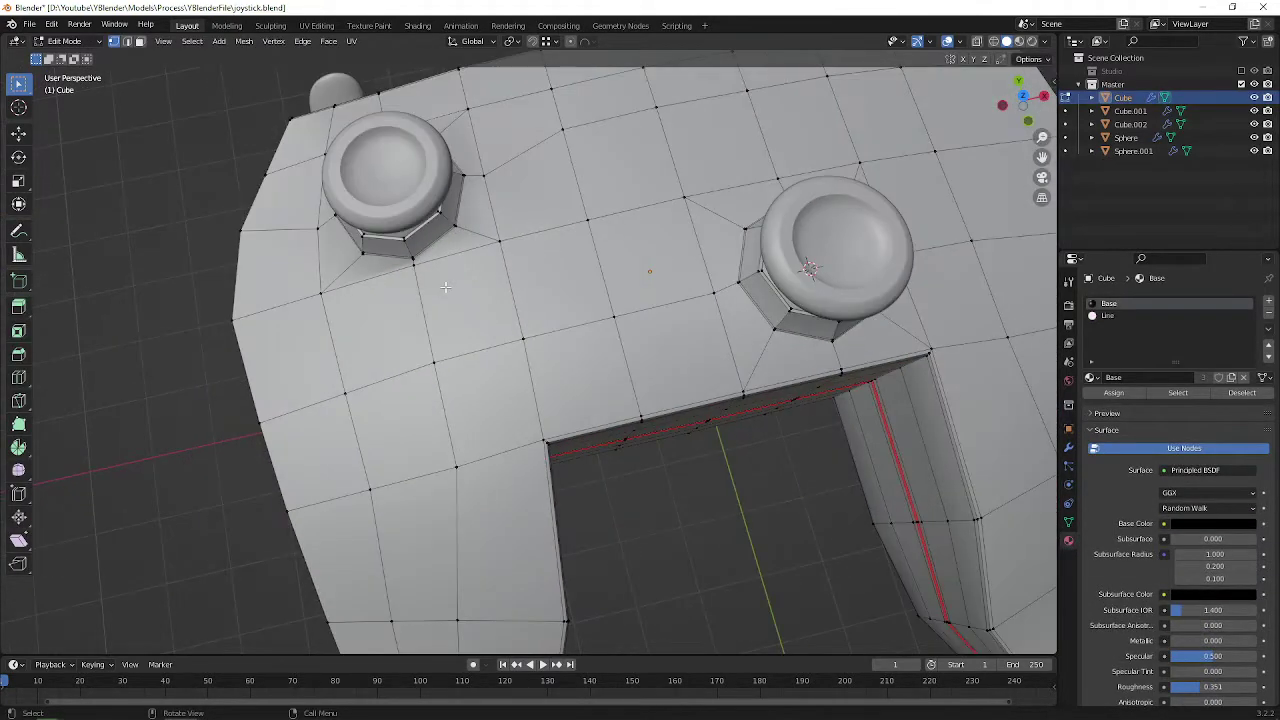
pyautogui.press('3')
pyautogui.click(445, 287)
pyautogui.keyDown('shift'); pyautogui.click(532, 305); pyautogui.keyUp('shift')
pyautogui.keyDown('shift'); pyautogui.click(552, 359); pyautogui.keyUp('shift')
pyautogui.keyDown('shift'); pyautogui.click(521, 381); pyautogui.keyUp('shift')
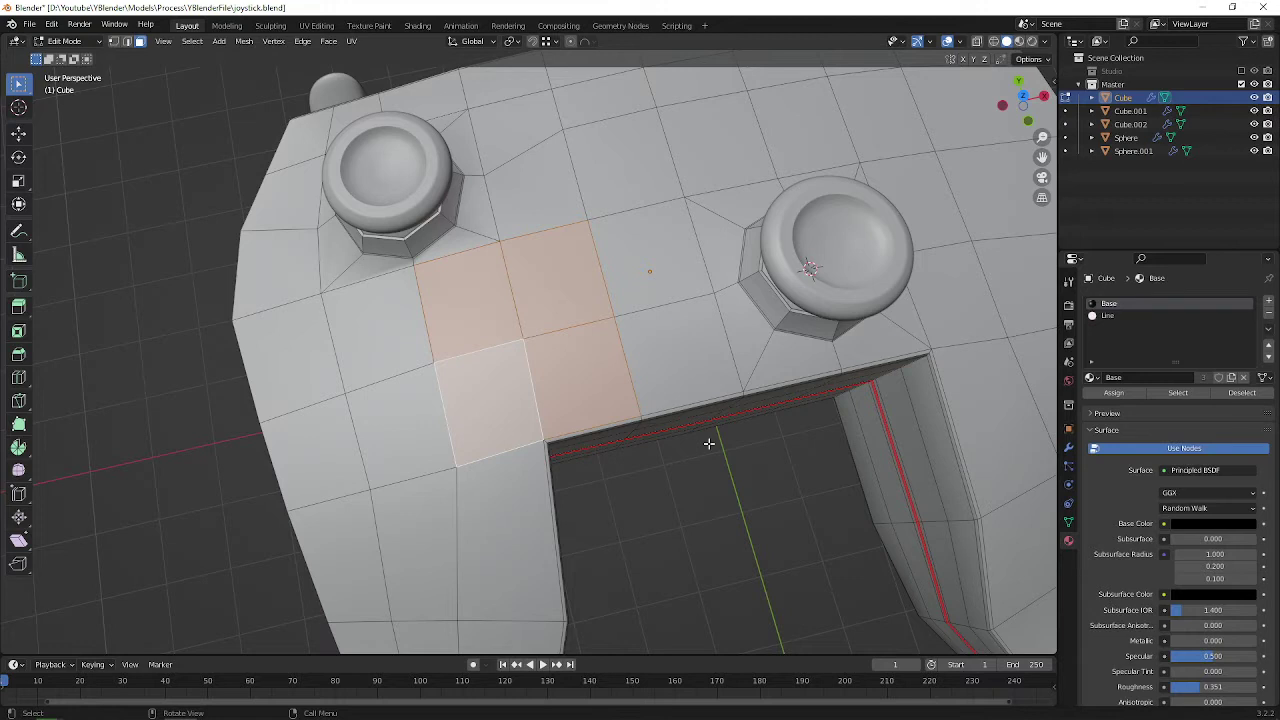
# Step: Try insetting the four selected faces by 0.2 cm and again by 0.5 cm
pyautogui.write('i')
pyautogui.write('0.2')
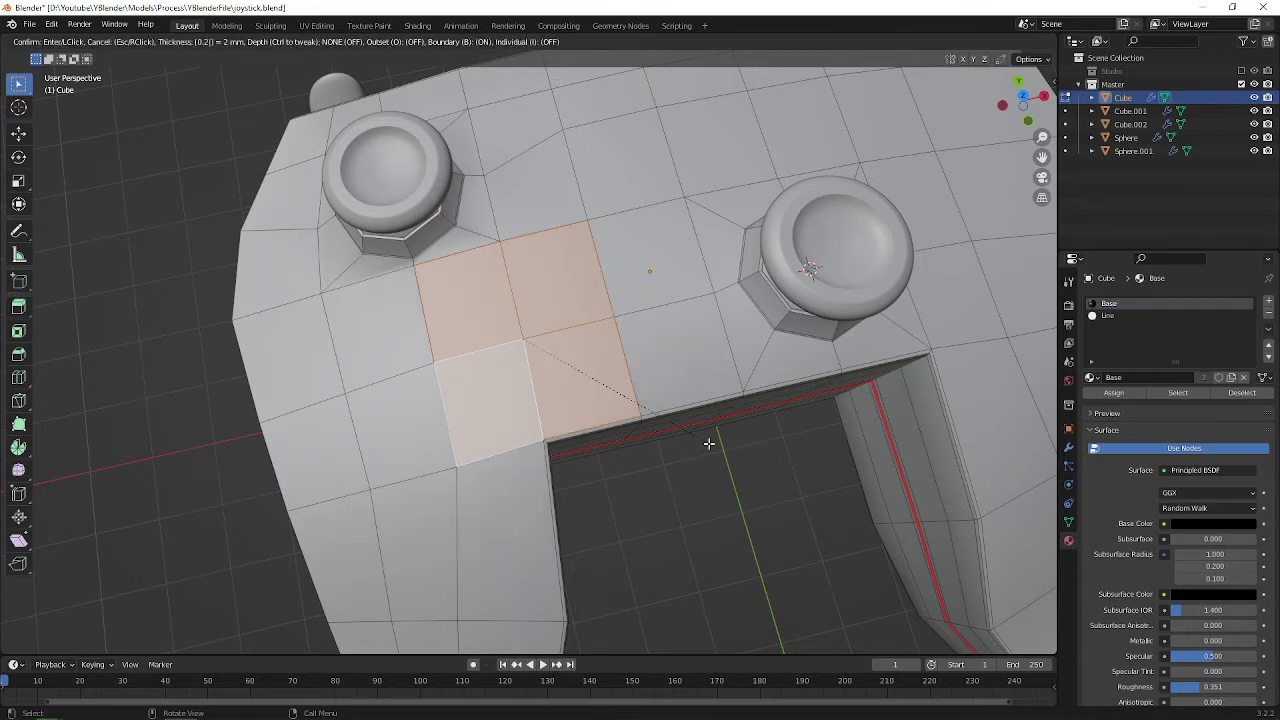
pyautogui.press('Return')
pyautogui.write('i0.5')
pyautogui.press('Return')
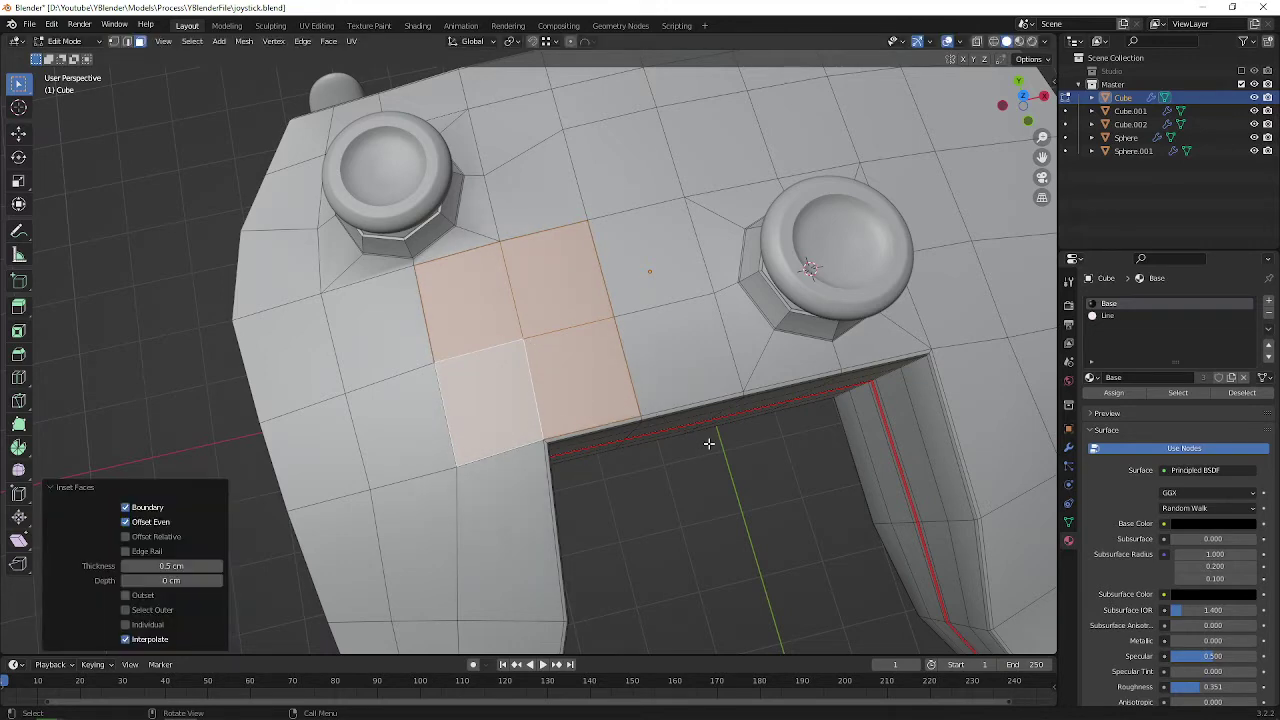
pyautogui.press('KP_Decimal')
pyautogui.hotkey('ctrl', 'z')
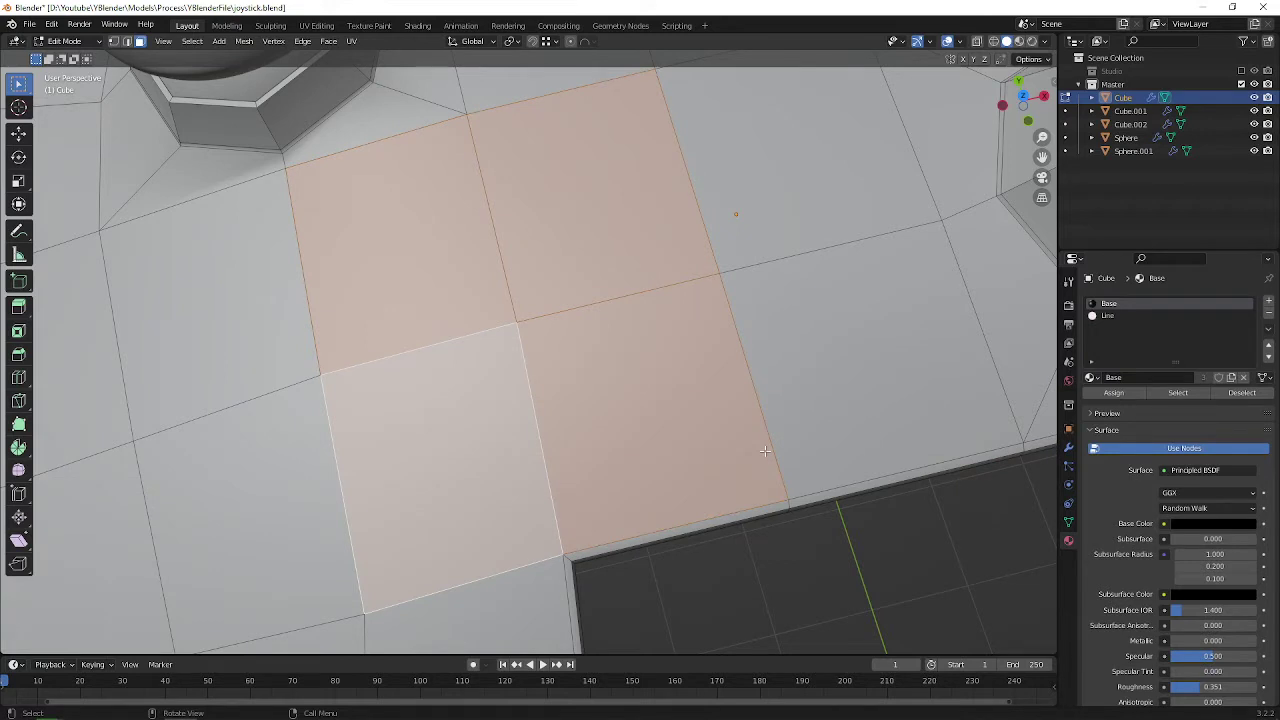
# Step: Try a 0.1 cm inset on the four selected faces and undo it
pyautogui.write('i.1')
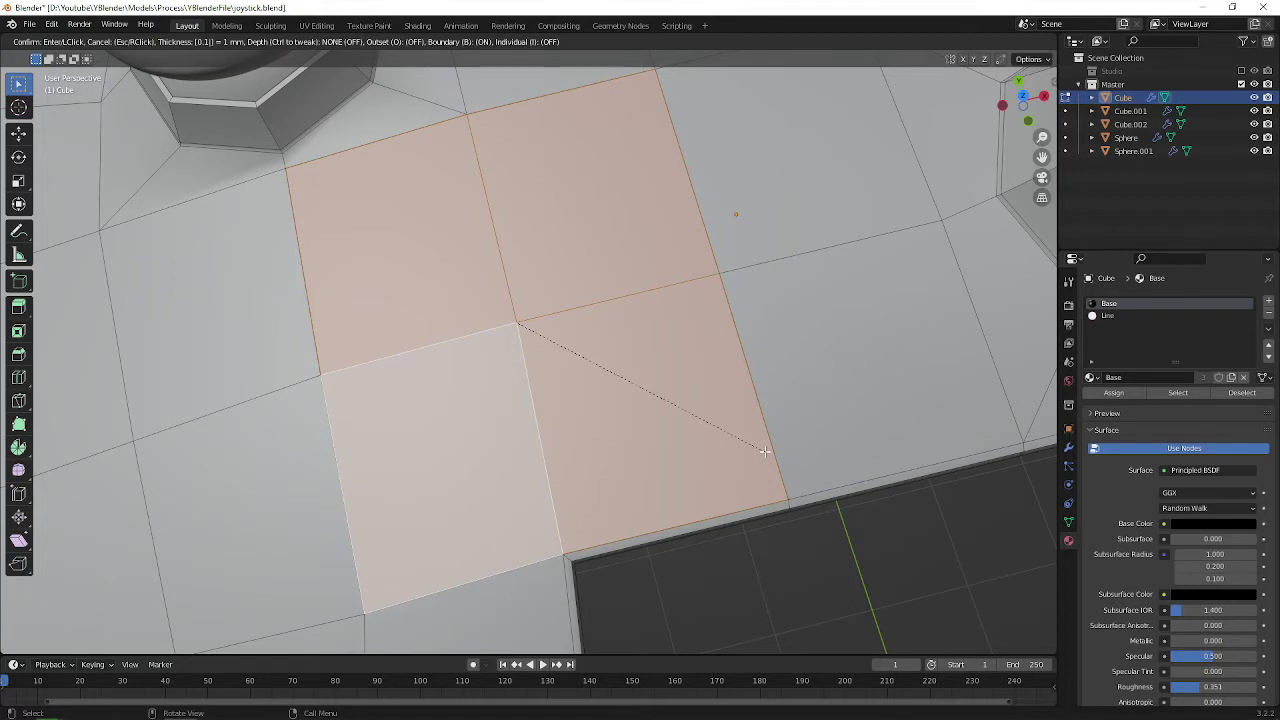
pyautogui.write('0')
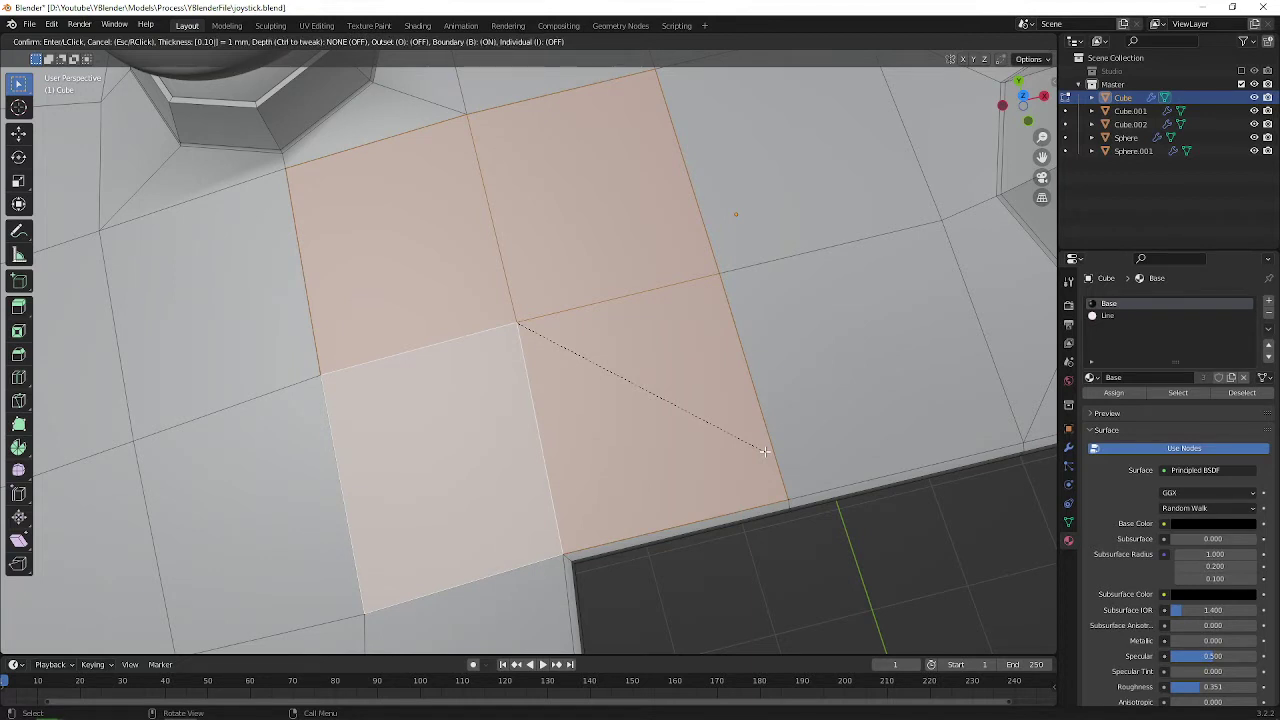
pyautogui.press('Return')
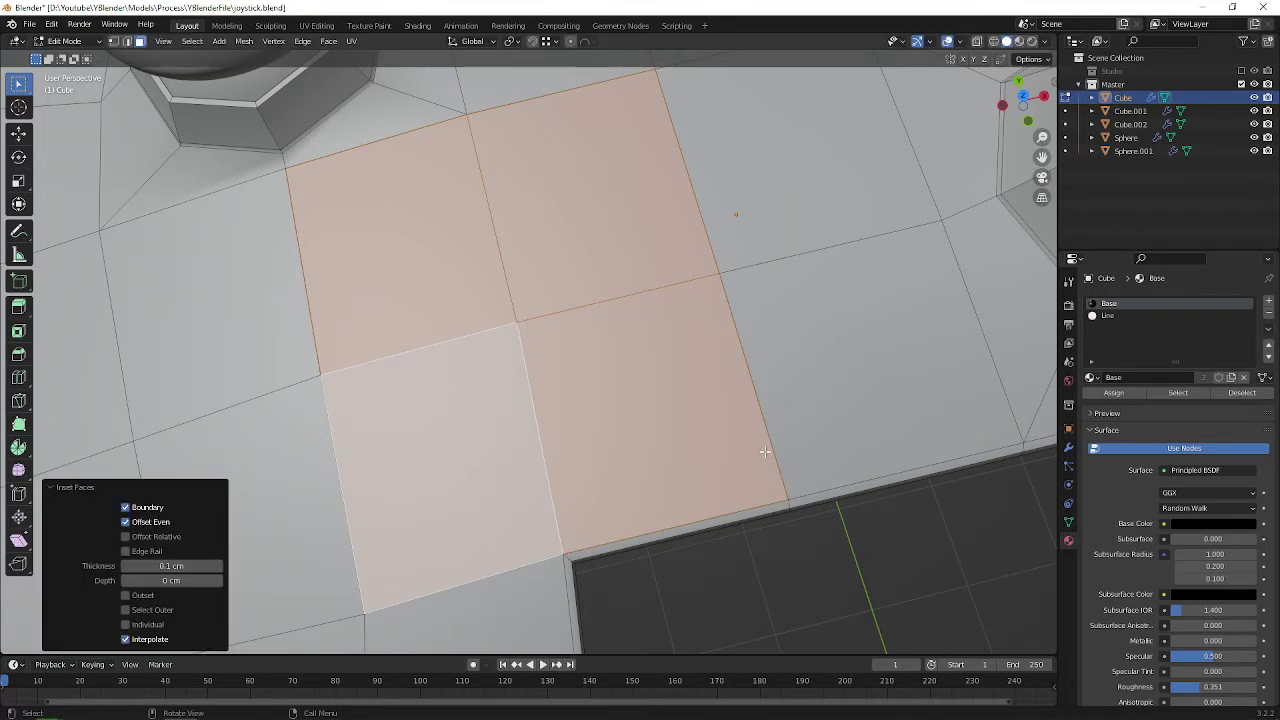
pyautogui.hotkey('ctrl', 'z')
# Step: Inset the four selected faces freehand by about 16.7 cm
pyautogui.scroll(-2, 807, 498)
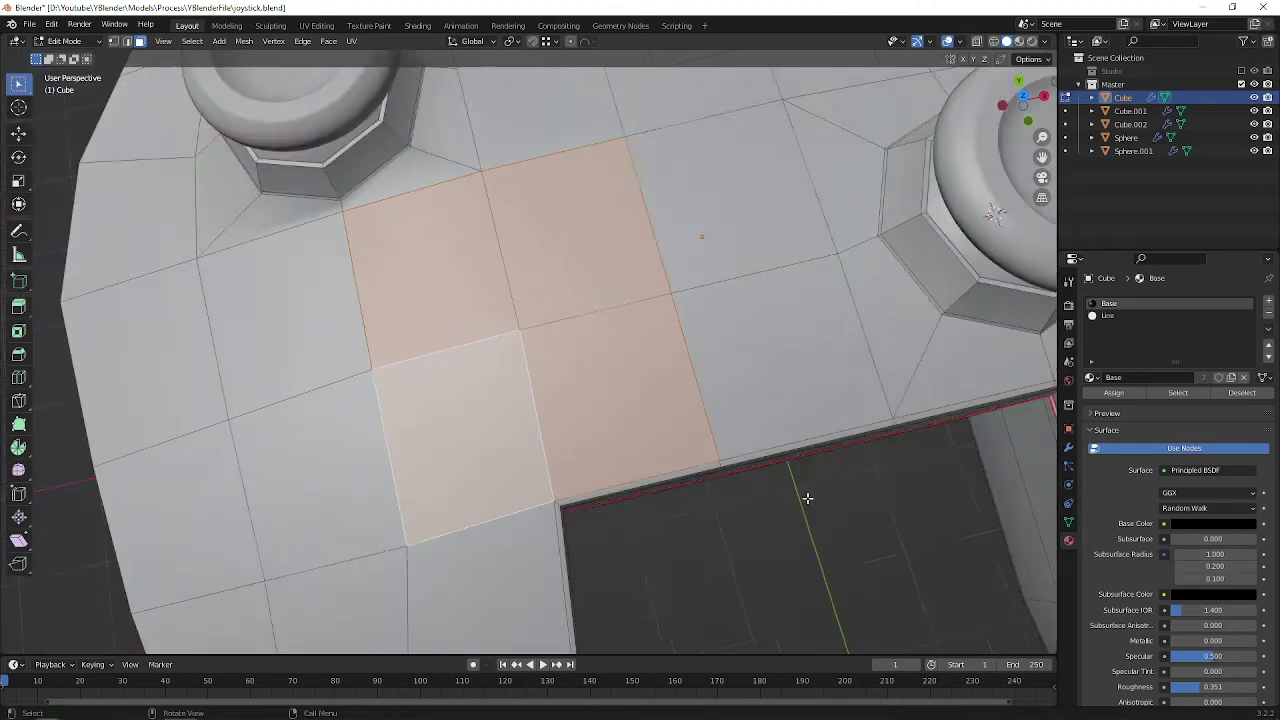
pyautogui.scroll(-3, 807, 498)
pyautogui.scroll(3, 806, 500)
pyautogui.press('i')
pyautogui.press('Return')
pyautogui.moveTo(820, 530); pyautogui.dragTo(680, 420, button='middle')
pyautogui.keyDown('shift'); pyautogui.moveTo(607, 215); pyautogui.dragTo(537, 348, button='middle'); pyautogui.keyUp('shift')
pyautogui.scroll(2, 609, 314)
# Step: Check the scene's unit settings
pyautogui.click(1069, 364)
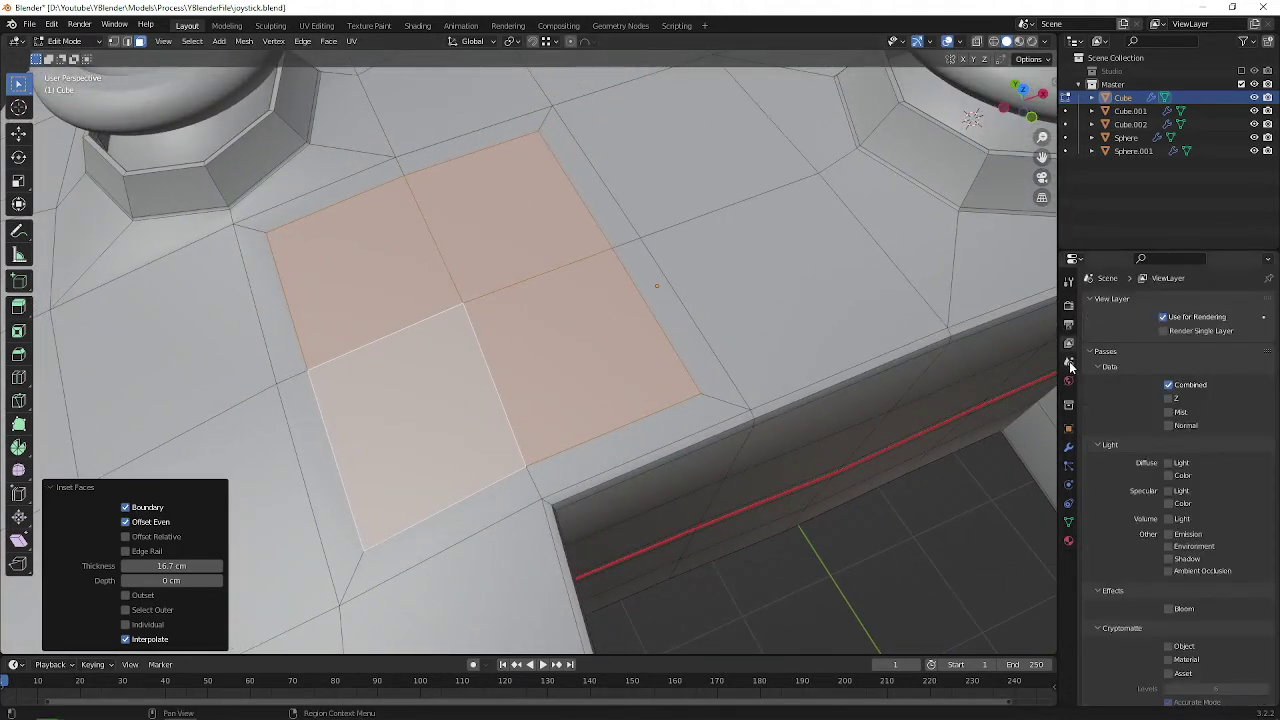
pyautogui.click(1070, 365)
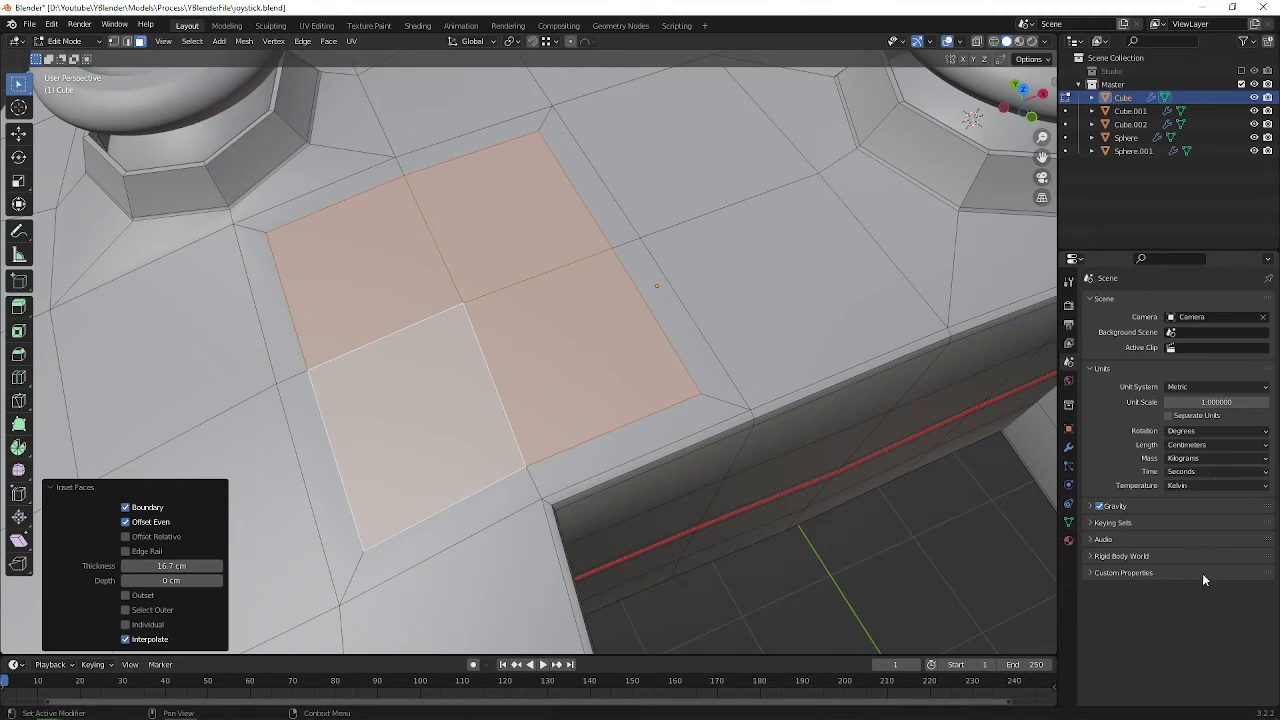
pyautogui.click(1068, 282)
pyautogui.scroll(-1, 643, 349)
pyautogui.keyDown('shift'); pyautogui.moveTo(535, 292); pyautogui.dragTo(566, 306, button='middle'); pyautogui.keyUp('shift')
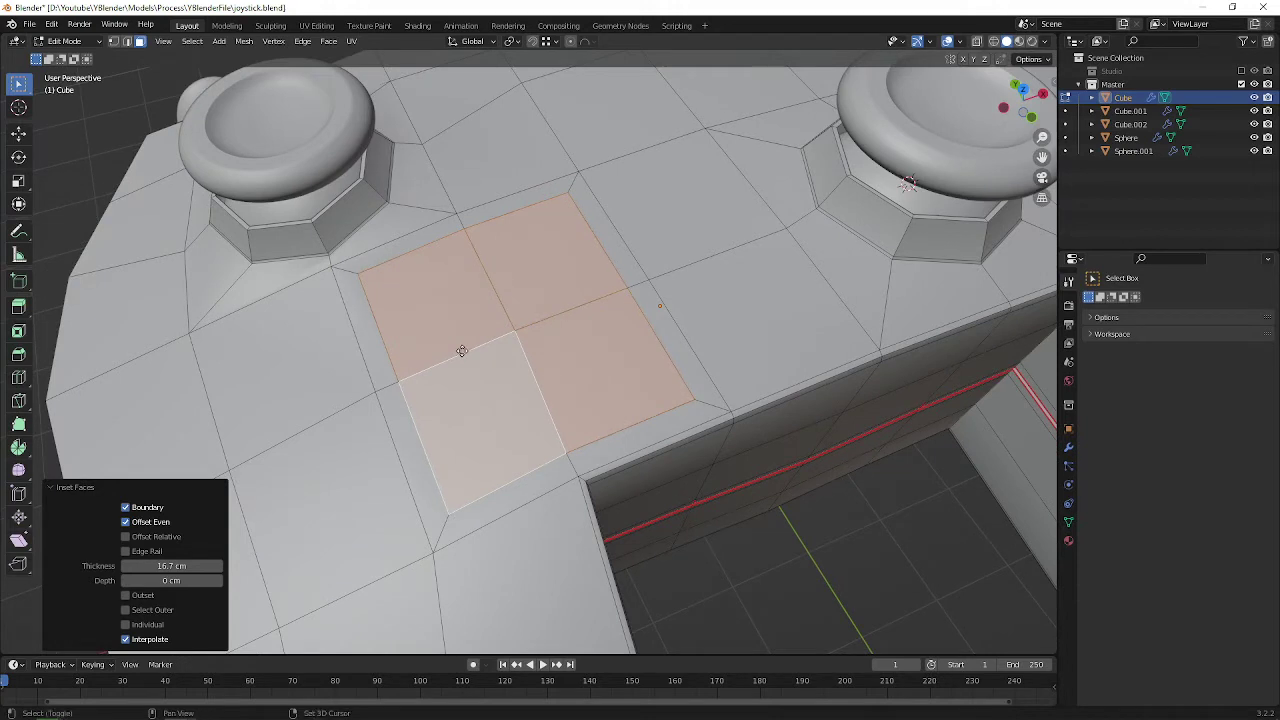
# Step: Try duplicating the four inset faces in place and undo the duplicate
pyautogui.hotkey('shift', 'd')
pyautogui.rightClick(531, 286)
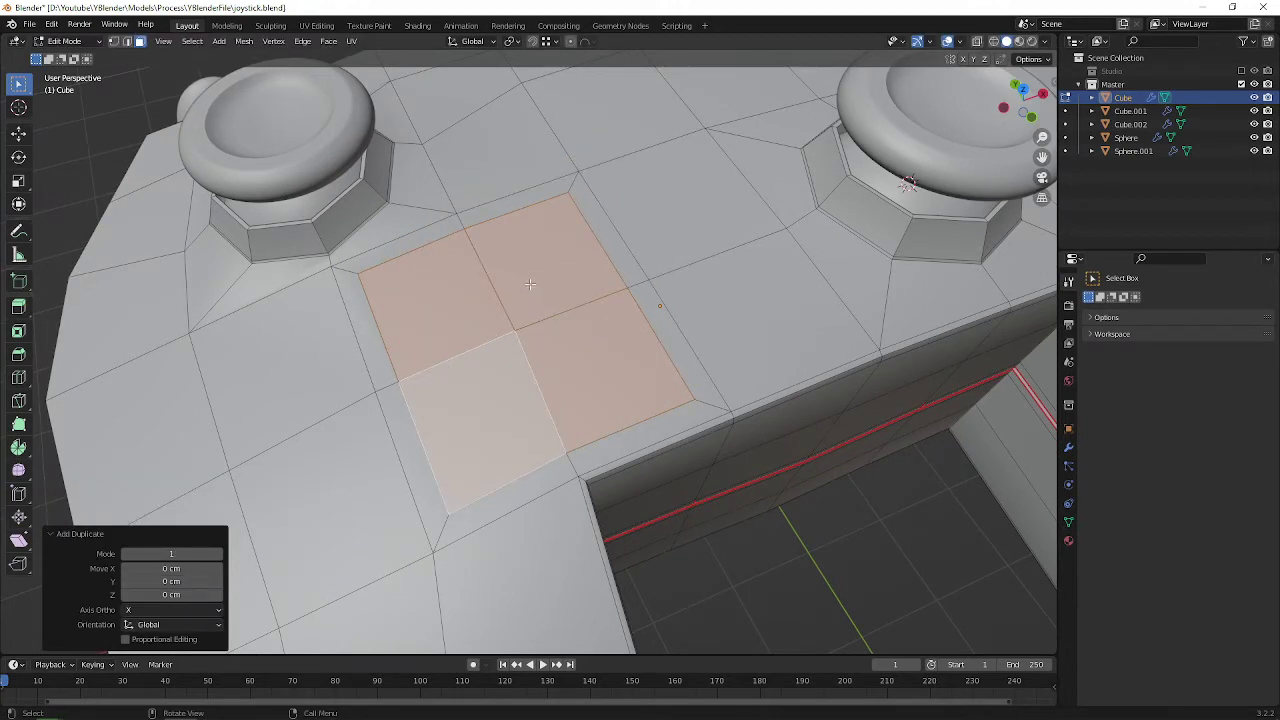
pyautogui.hotkey('ctrl', 'z')
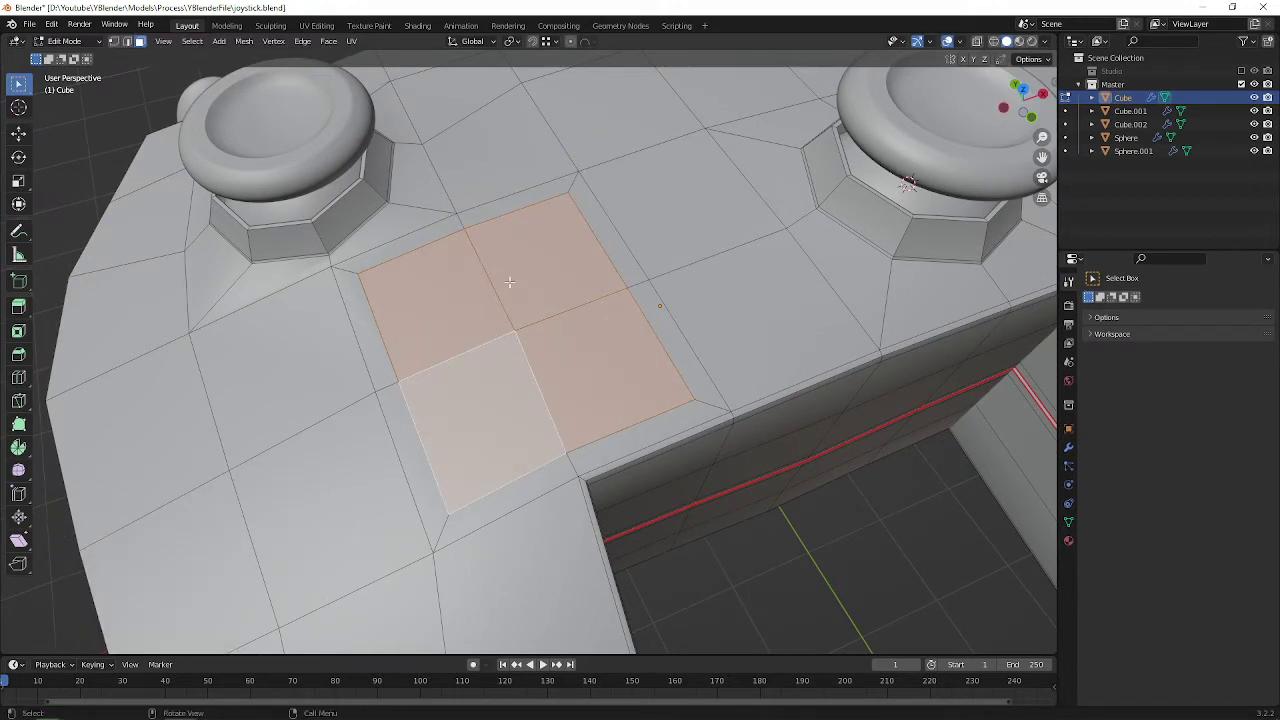
pyautogui.press('1')
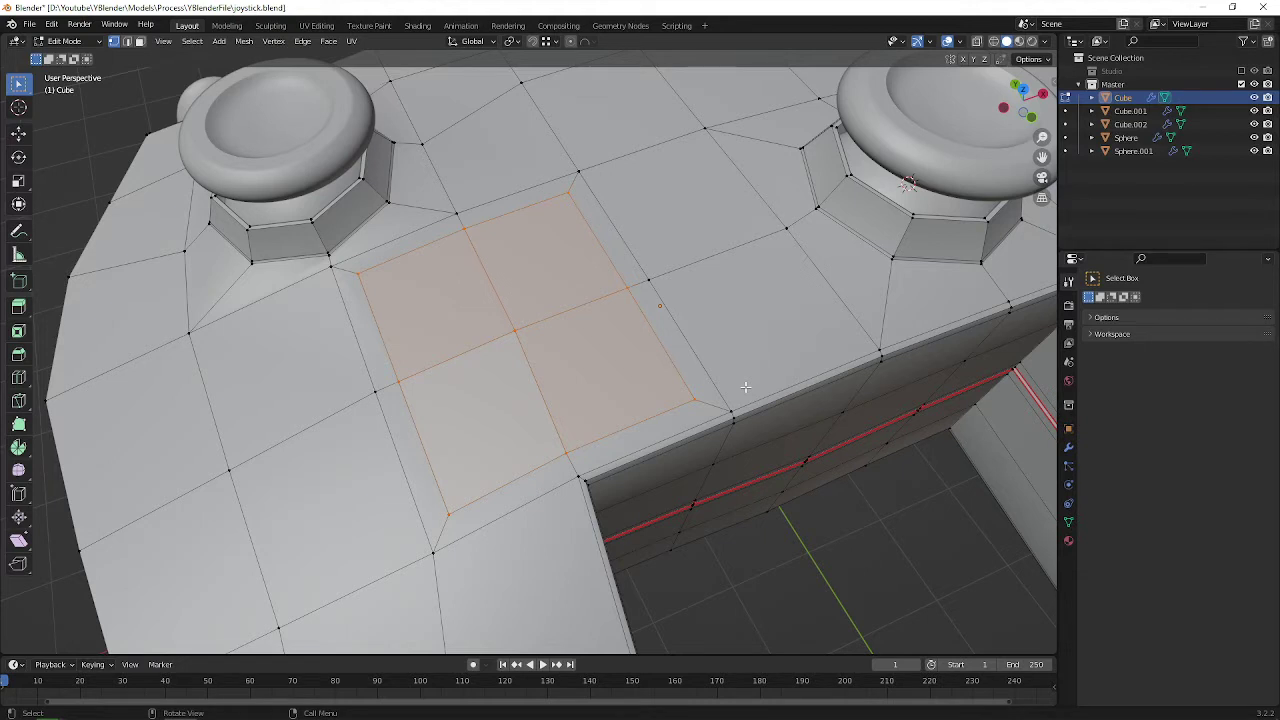
pyautogui.hotkey('shift', 'alt', 's')
pyautogui.write('1')
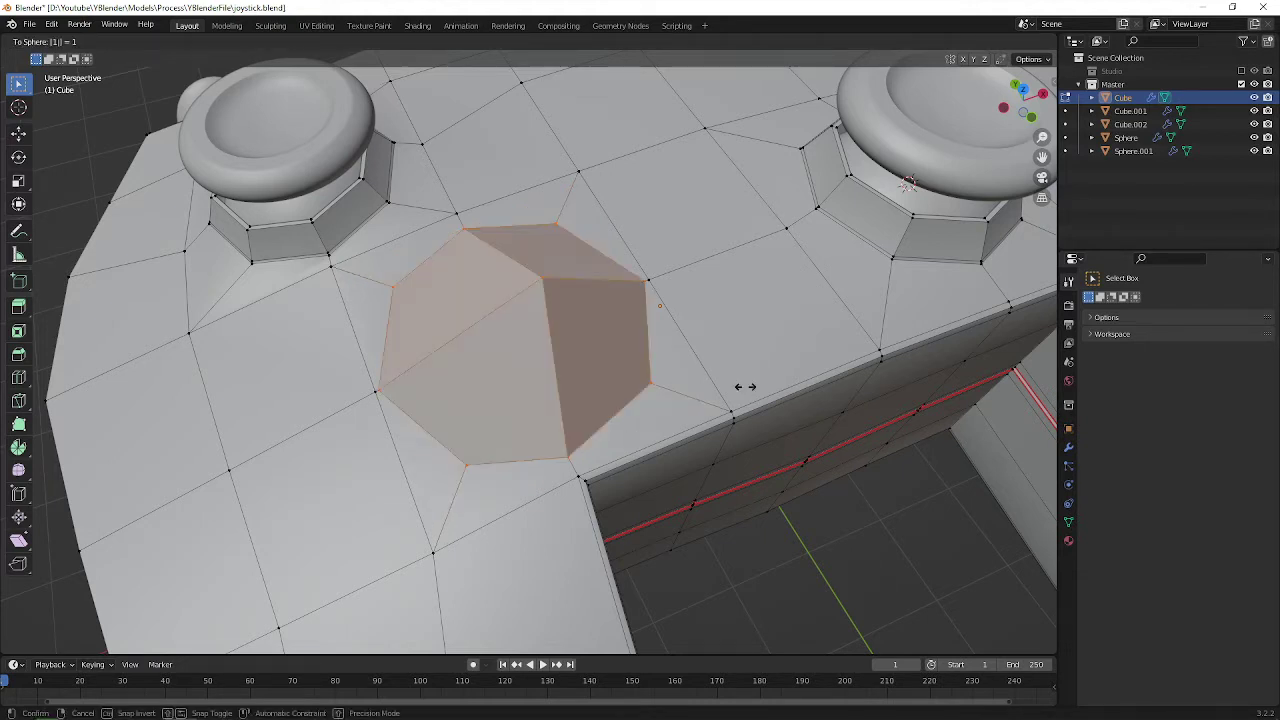
pyautogui.press('Escape')
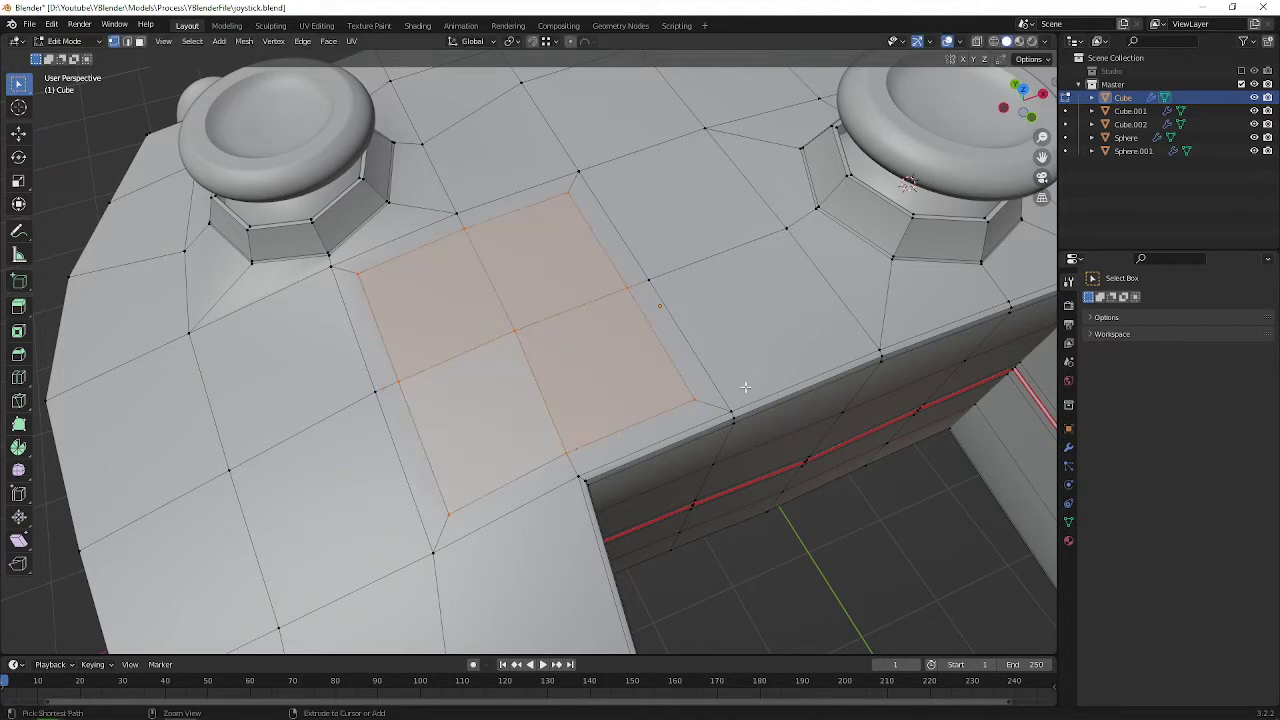
# Step: Round the inset's boundary vertices, without the centre one, using To Sphere at factor 1, and scale the ring to about 0.8
pyautogui.press('3')
pyautogui.press('1')
pyautogui.keyDown('alt'); pyautogui.click(616, 274); pyautogui.keyUp('alt')
pyautogui.keyDown('alt'); pyautogui.keyDown('shift'); pyautogui.click(457, 225); pyautogui.keyUp('shift'); pyautogui.keyUp('alt')
pyautogui.keyDown('shift'); pyautogui.click(442, 496); pyautogui.keyUp('shift')
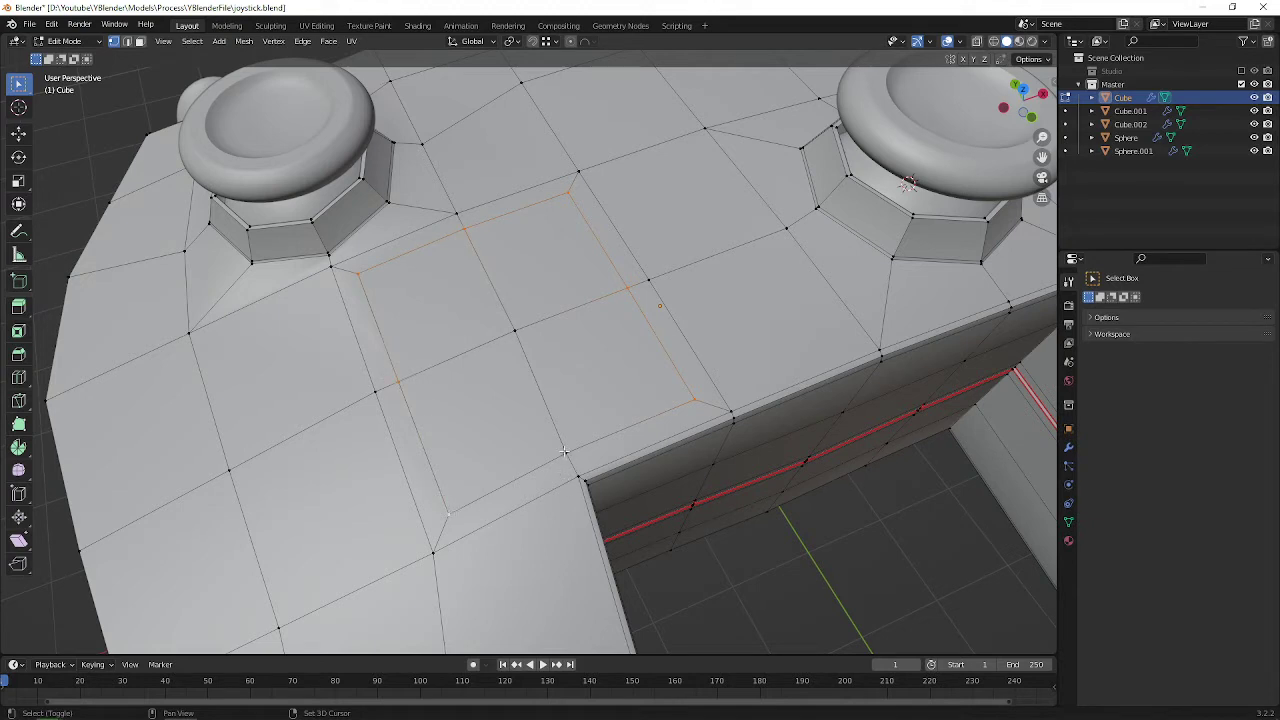
pyautogui.hotkey('shift', 'alt', 's')
pyautogui.press('1')
pyautogui.press('Return')
pyautogui.press('s')
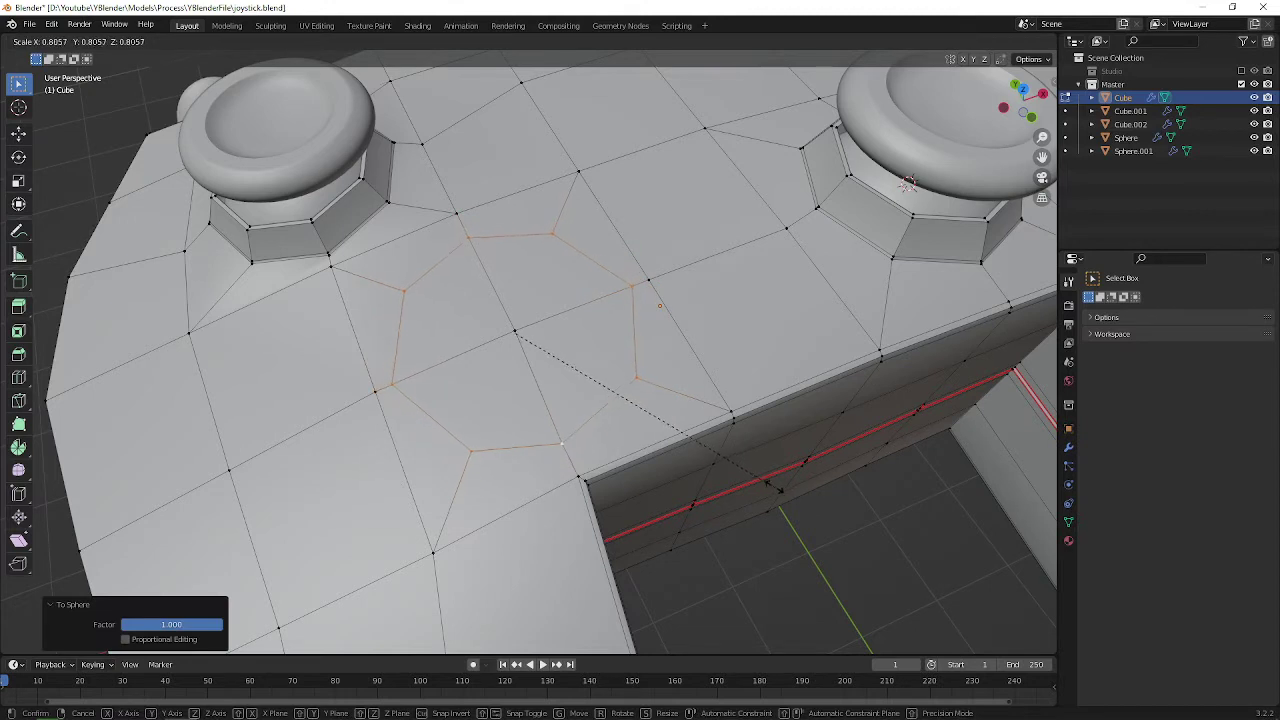
pyautogui.click(765, 486)
# Step: Duplicate the four faces inside the rounded ring and raise the copy about 63.6 cm along Z
pyautogui.press('2')
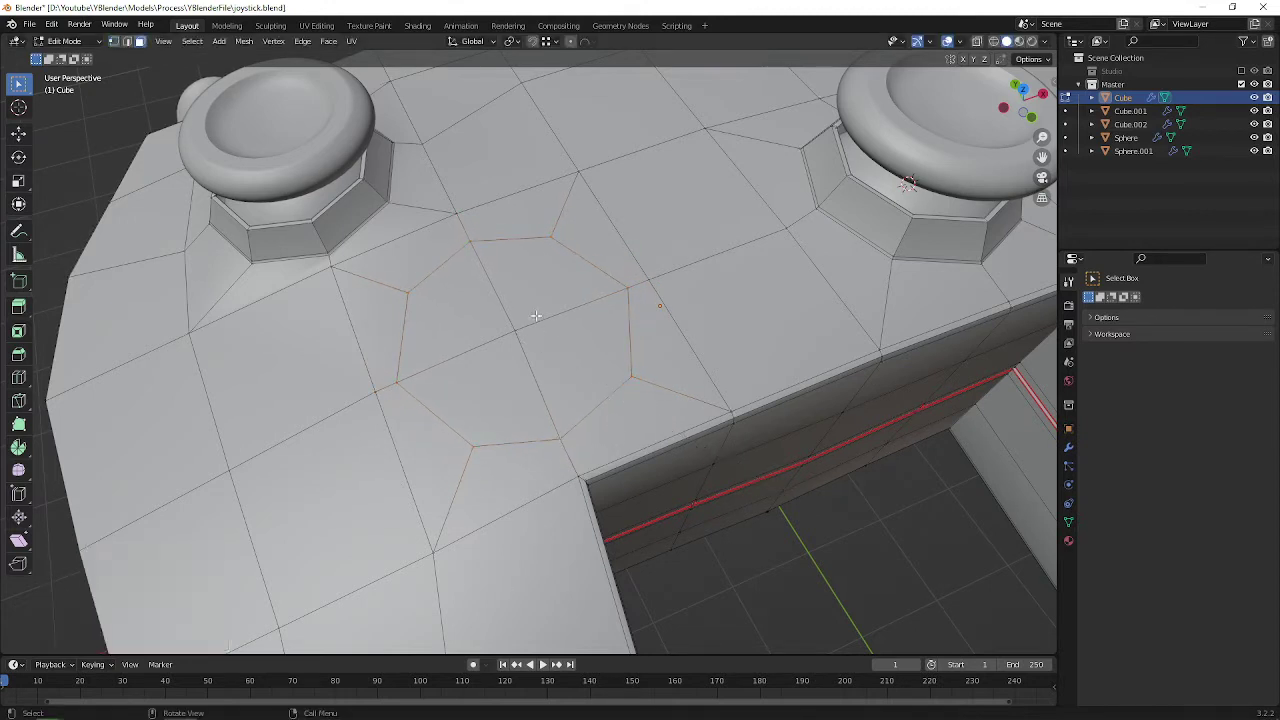
pyautogui.click(525, 312)
pyautogui.keyDown('shift'); pyautogui.click(447, 337); pyautogui.keyUp('shift')
pyautogui.keyDown('shift'); pyautogui.click(476, 376); pyautogui.keyUp('shift')
pyautogui.keyDown('shift'); pyautogui.click(540, 378); pyautogui.keyUp('shift')
pyautogui.scroll(3, 538, 330)
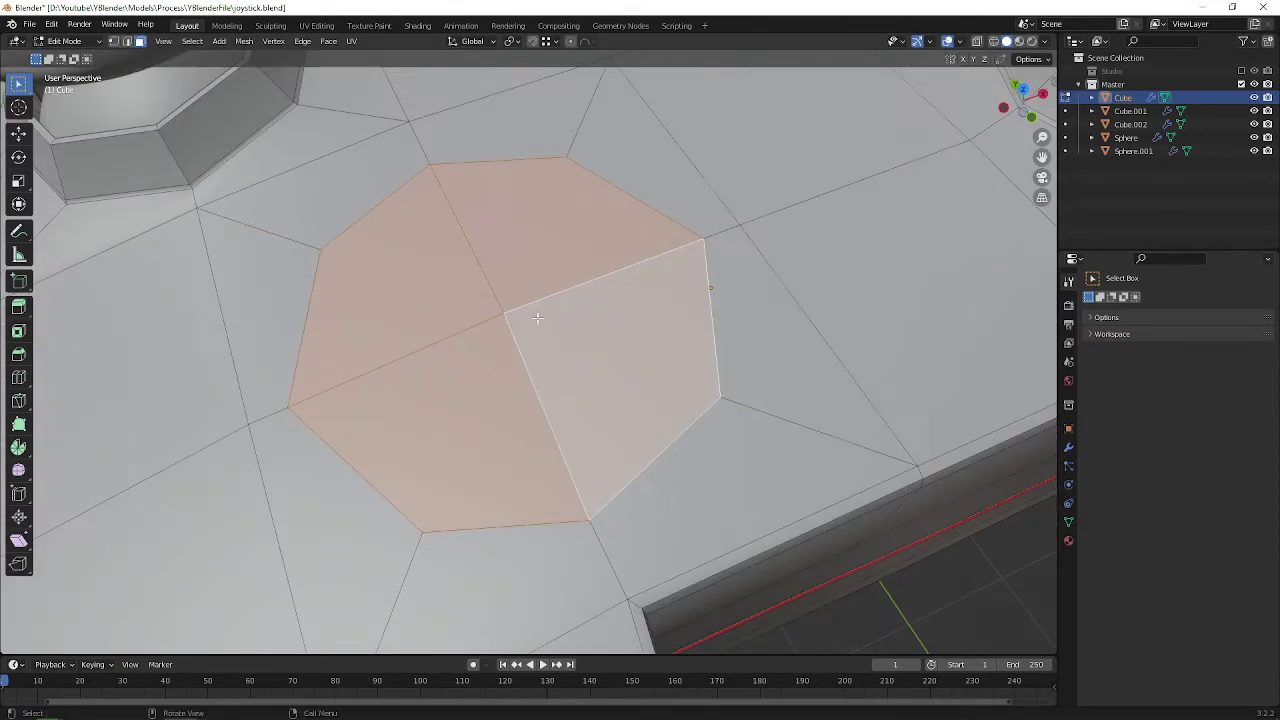
pyautogui.hotkey('shift', 'd')
pyautogui.rightClick(615, 287)
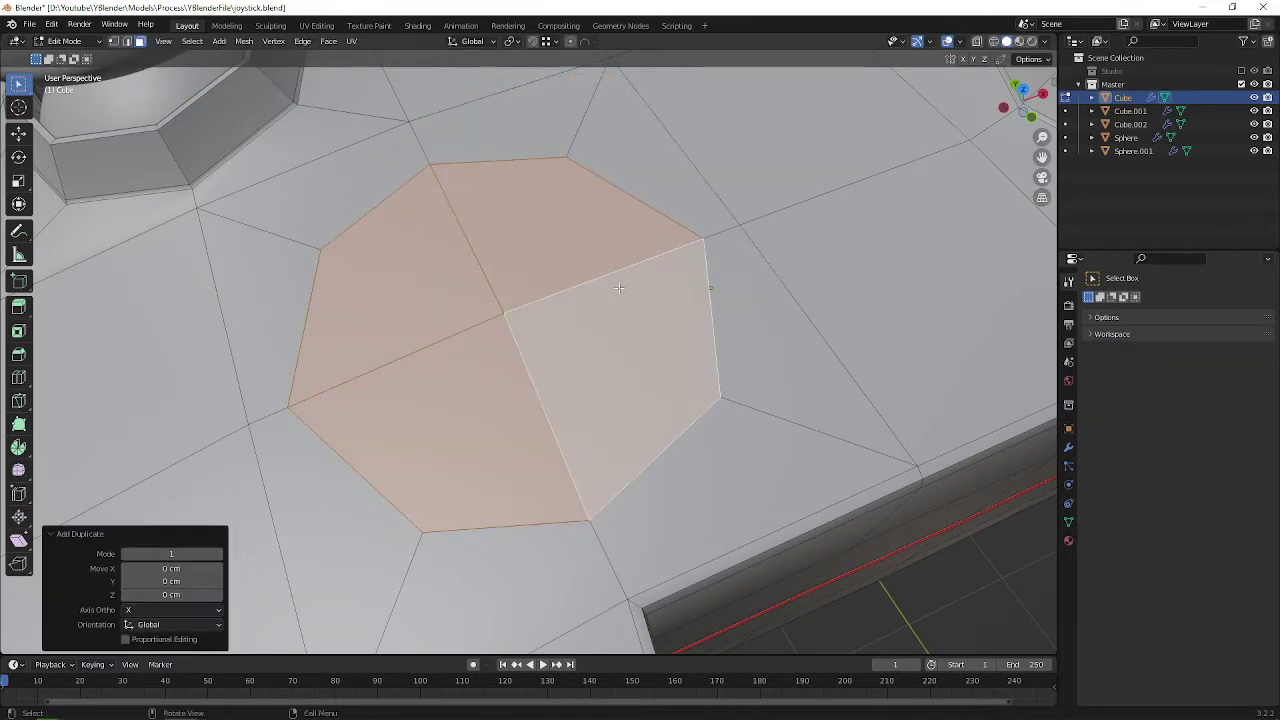
pyautogui.press('g')
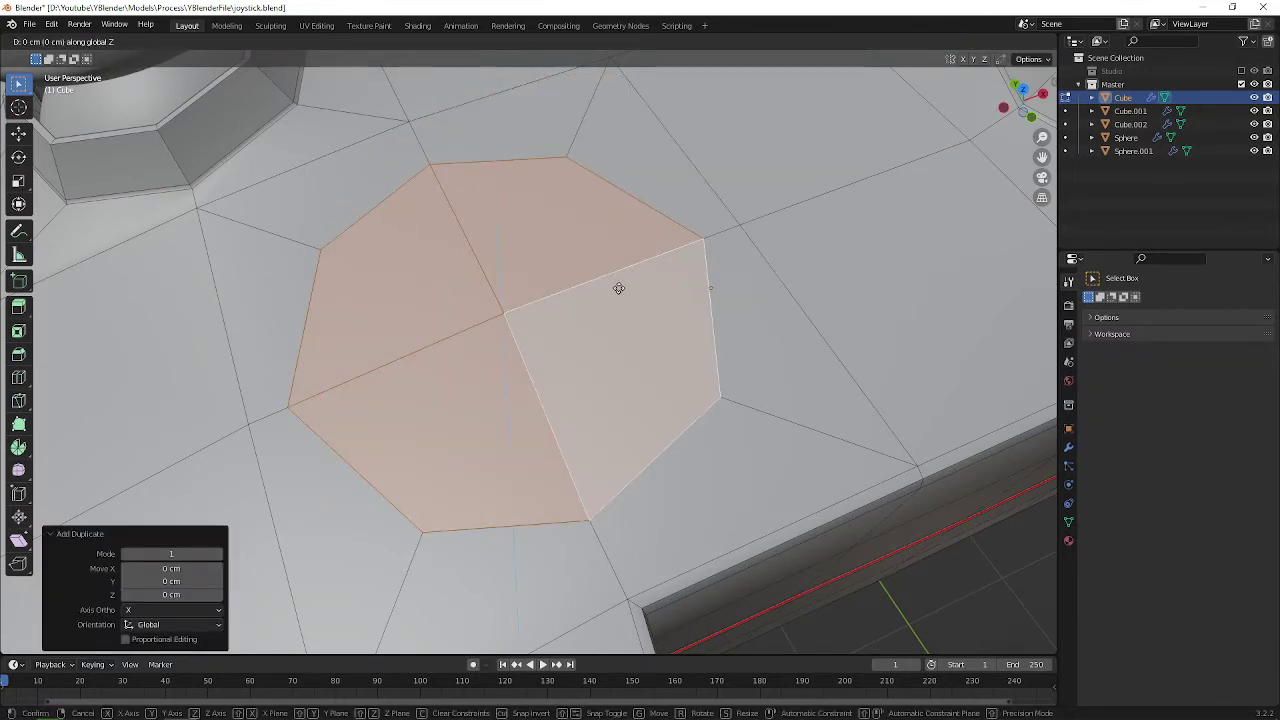
pyautogui.press('z')
pyautogui.click(604, 169)
pyautogui.scroll(-2, 410, 322)
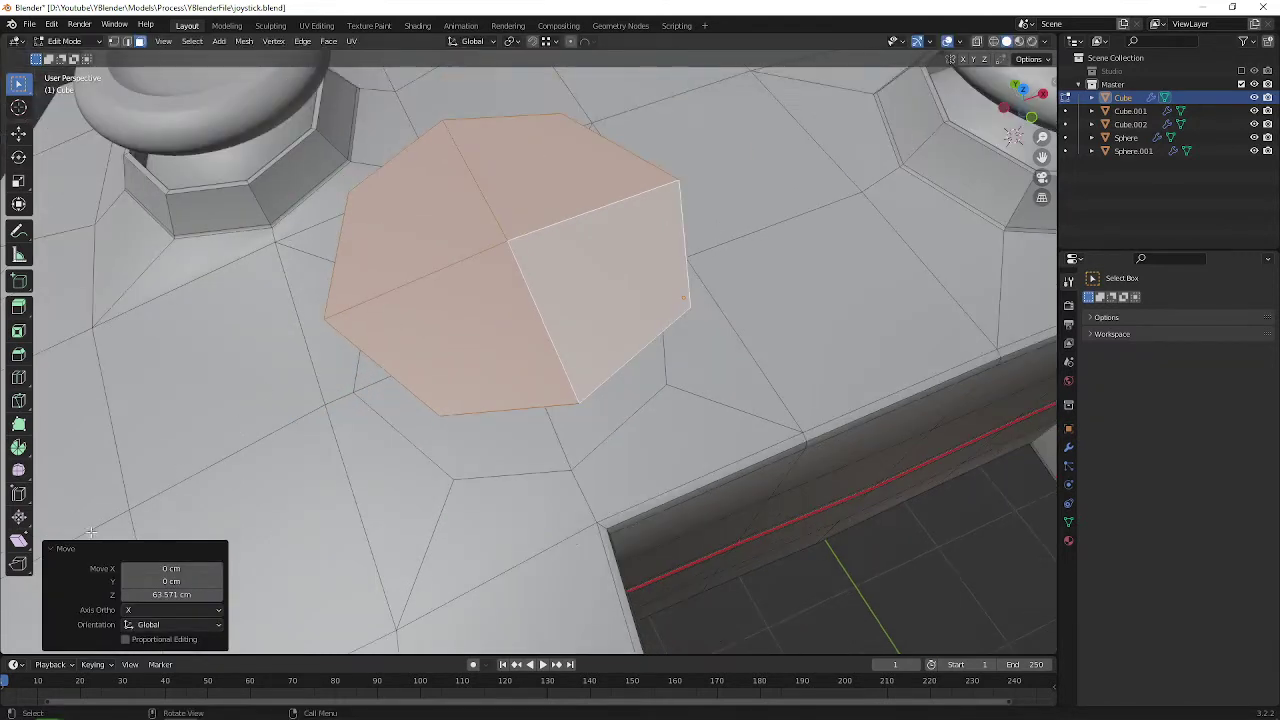
pyautogui.click(57, 549)
# Step: Set the Screencast Keys overlay's X offset to 1438 with the overlay left disabled, and save the file
pyautogui.scroll(-3, 469, 514)
pyautogui.moveTo(434, 457); pyautogui.dragTo(418, 432, button='middle')
pyautogui.press('n')
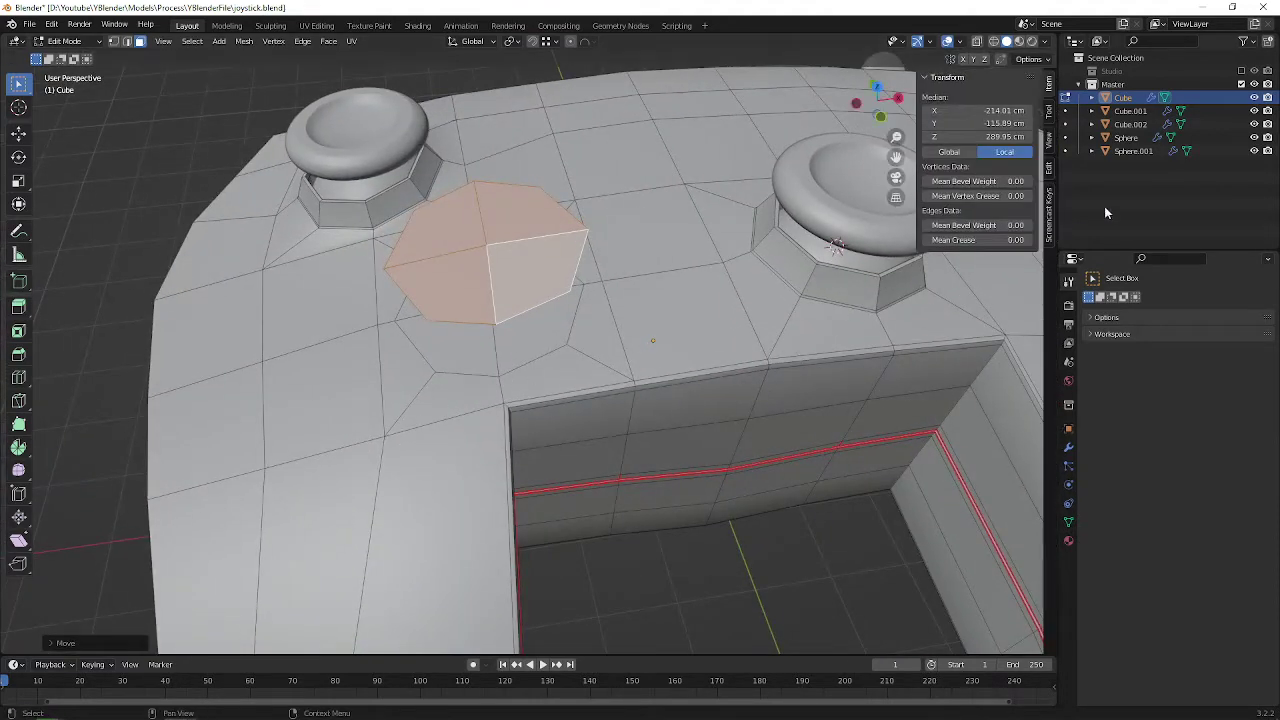
pyautogui.click(1047, 215)
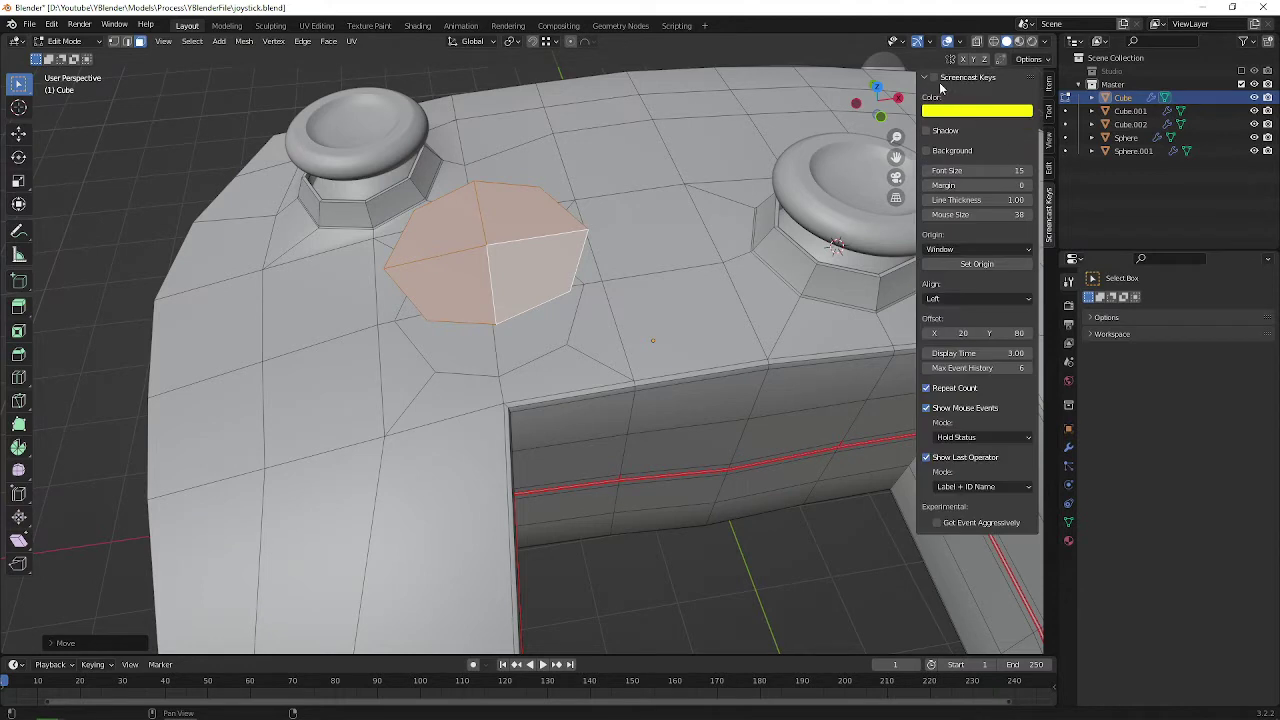
pyautogui.press('n')
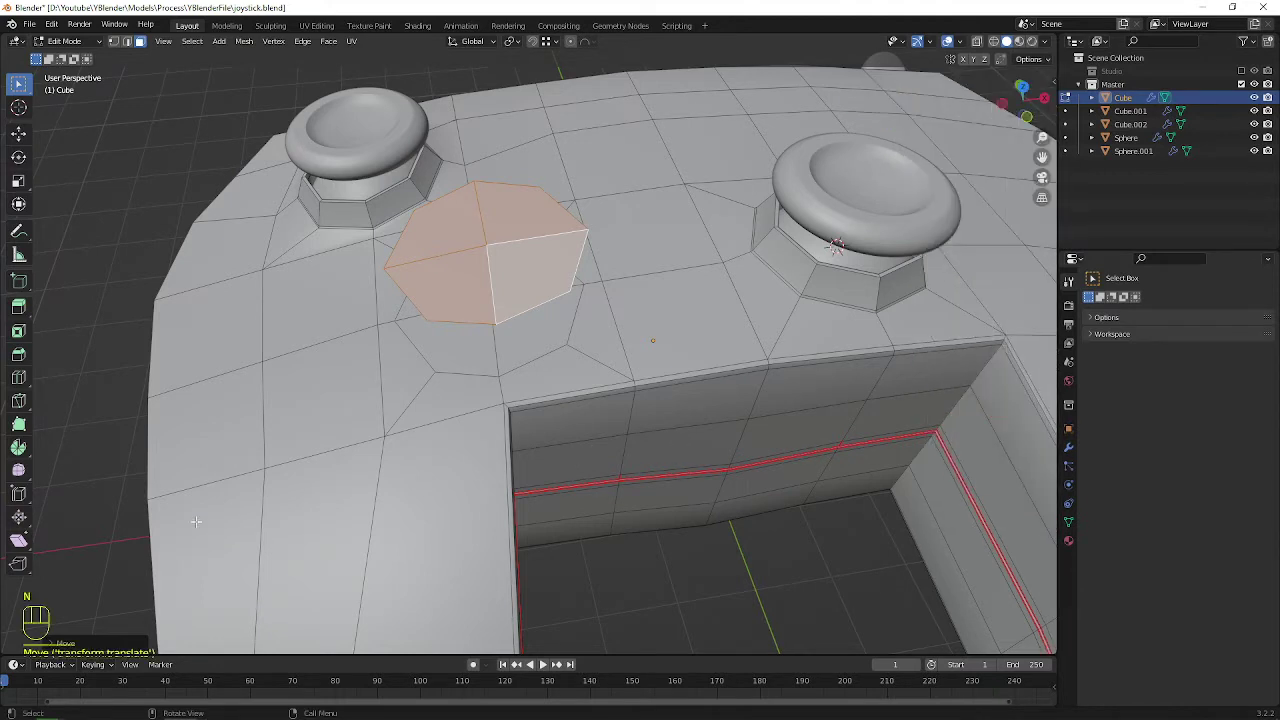
pyautogui.press('n')
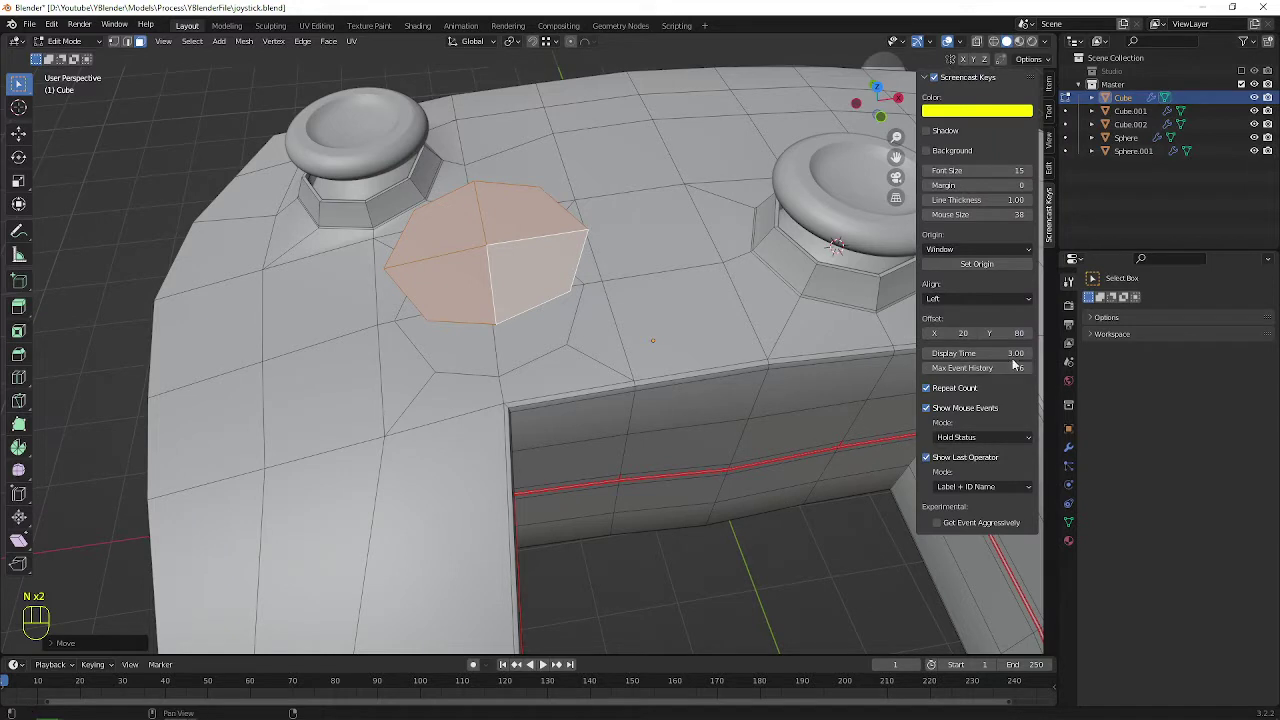
pyautogui.moveTo(955, 333); pyautogui.dragTo(1275, 333)
pyautogui.hotkey('ctrl', 's')
pyautogui.moveTo(598, 262); pyautogui.dragTo(619, 325, button='middle')
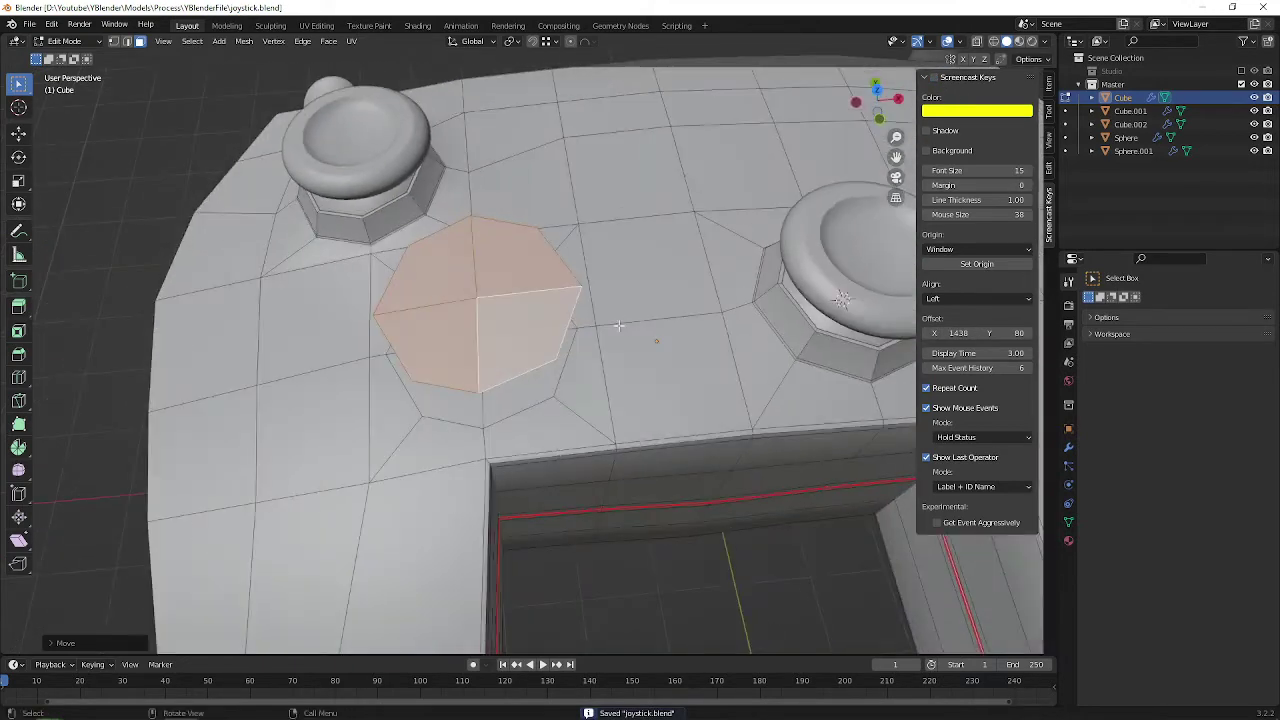
pyautogui.press('n')
pyautogui.click(501, 325)
pyautogui.moveTo(501, 325); pyautogui.dragTo(492, 354, button='middle')
pyautogui.press('1')
pyautogui.click(485, 313)
pyautogui.scroll(2, 500, 357)
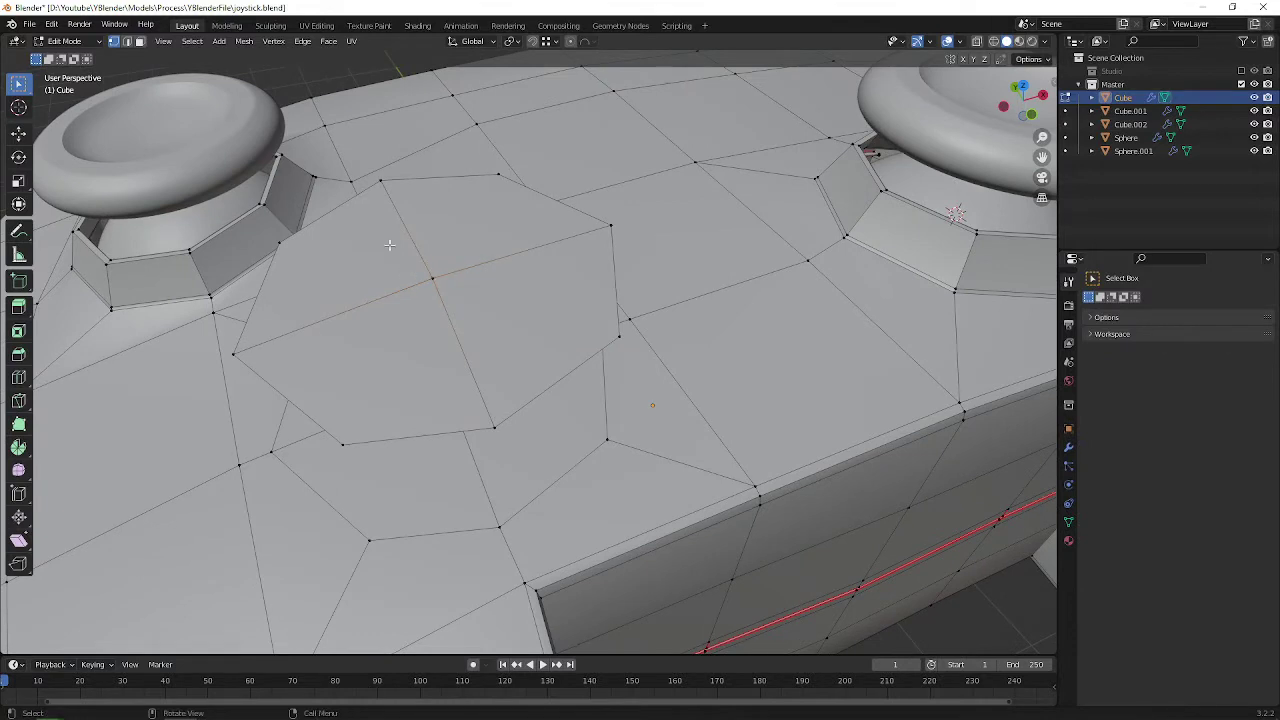
# Step: Select the raised disc's four faces and inset them by about 4 cm
pyautogui.press('3')
pyautogui.click(390, 246)
pyautogui.keyDown('shift'); pyautogui.click(464, 226); pyautogui.keyUp('shift')
pyautogui.keyDown('shift'); pyautogui.click(484, 304); pyautogui.keyUp('shift')
pyautogui.keyDown('shift'); pyautogui.click(362, 322); pyautogui.keyUp('shift')
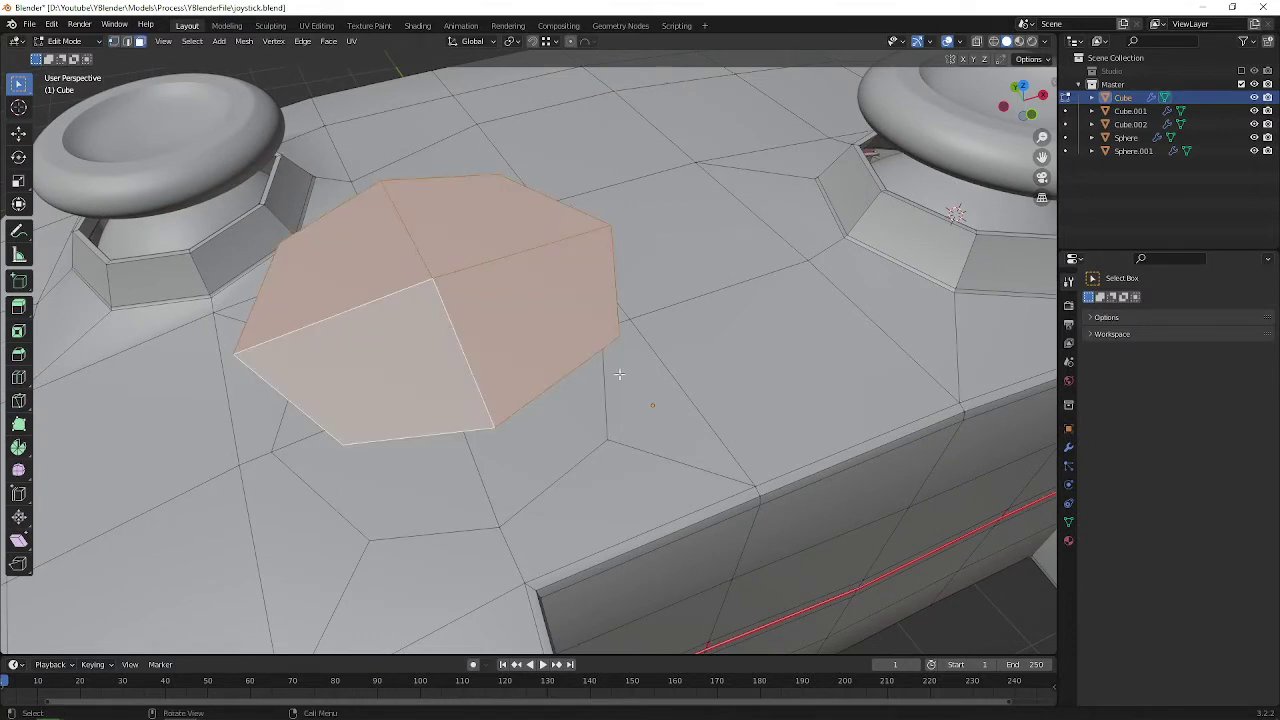
pyautogui.press('i')
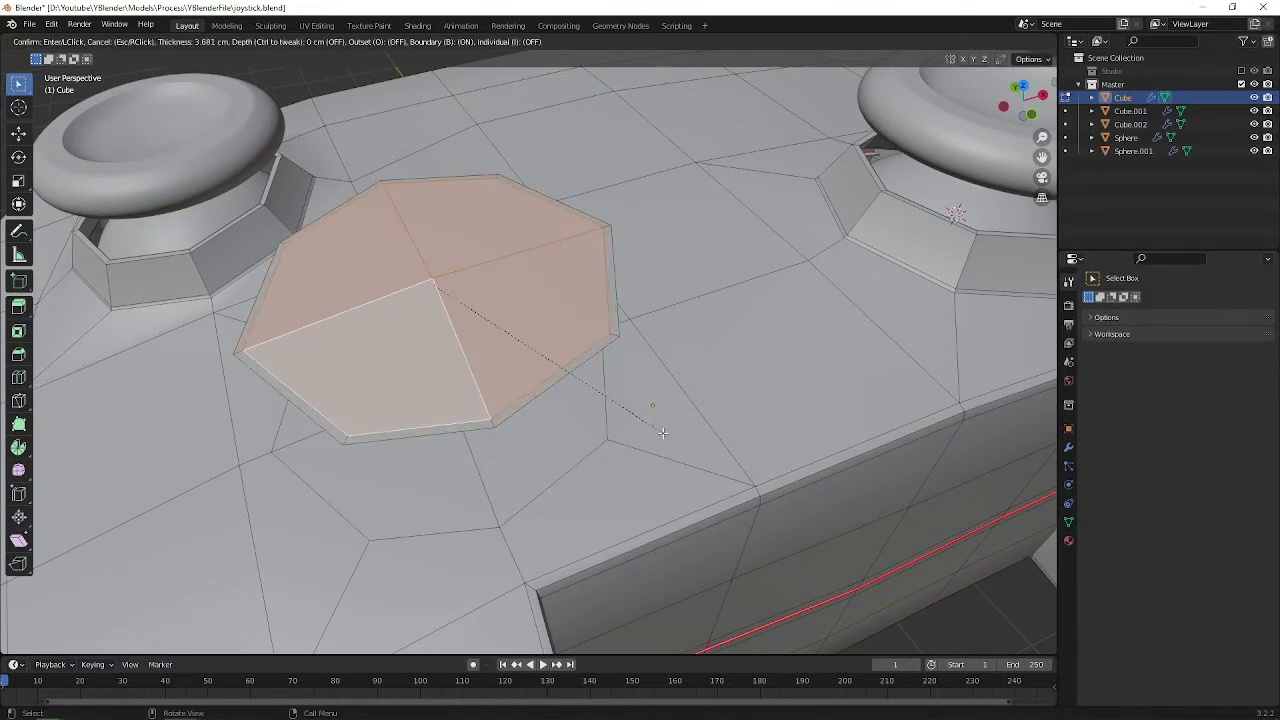
pyautogui.click(645, 418)
# Step: Select the raised disc's centre vertex and lower it about 27.6 cm along Z
pyautogui.press('1')
pyautogui.click(465, 290)
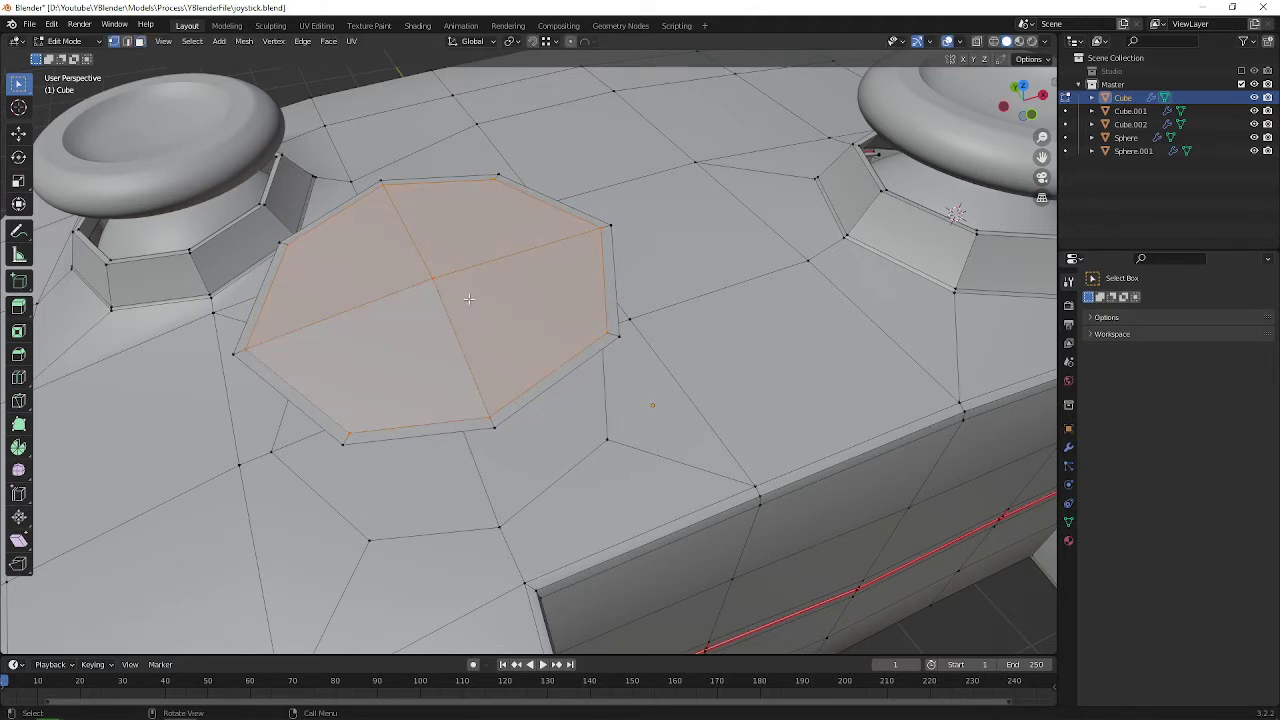
pyautogui.press('g')
pyautogui.press('z')
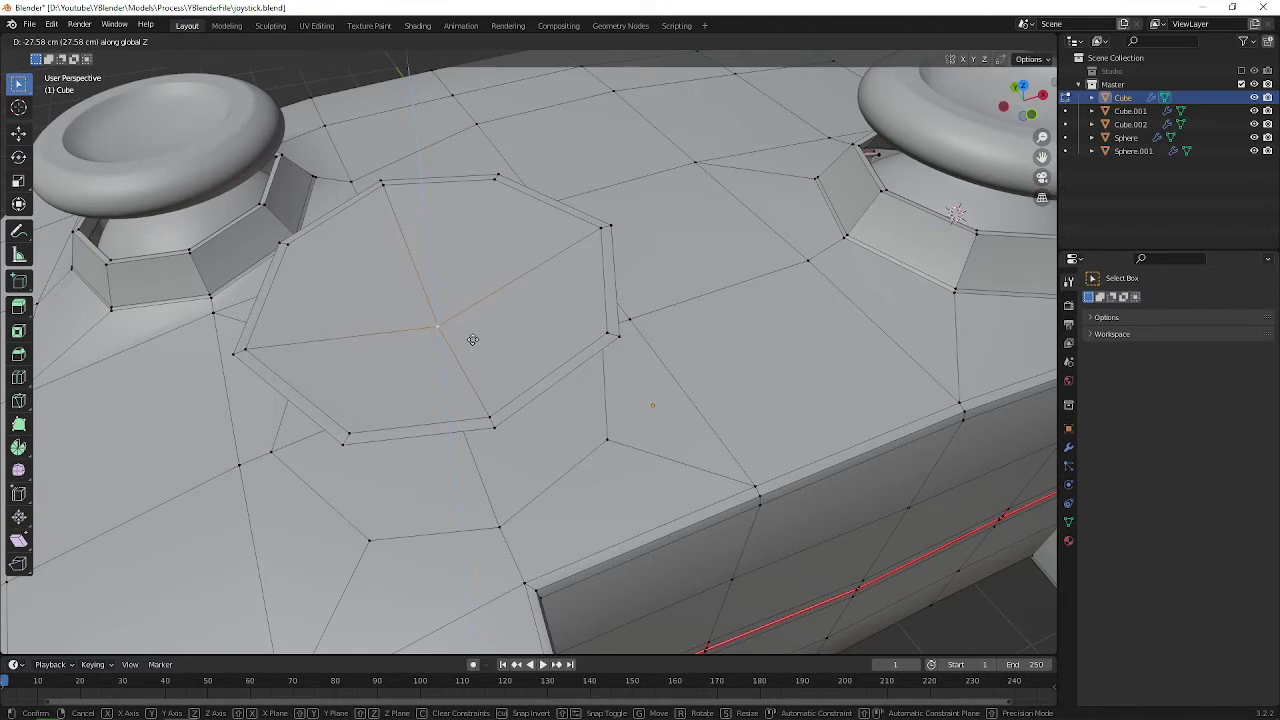
pyautogui.click(473, 340)
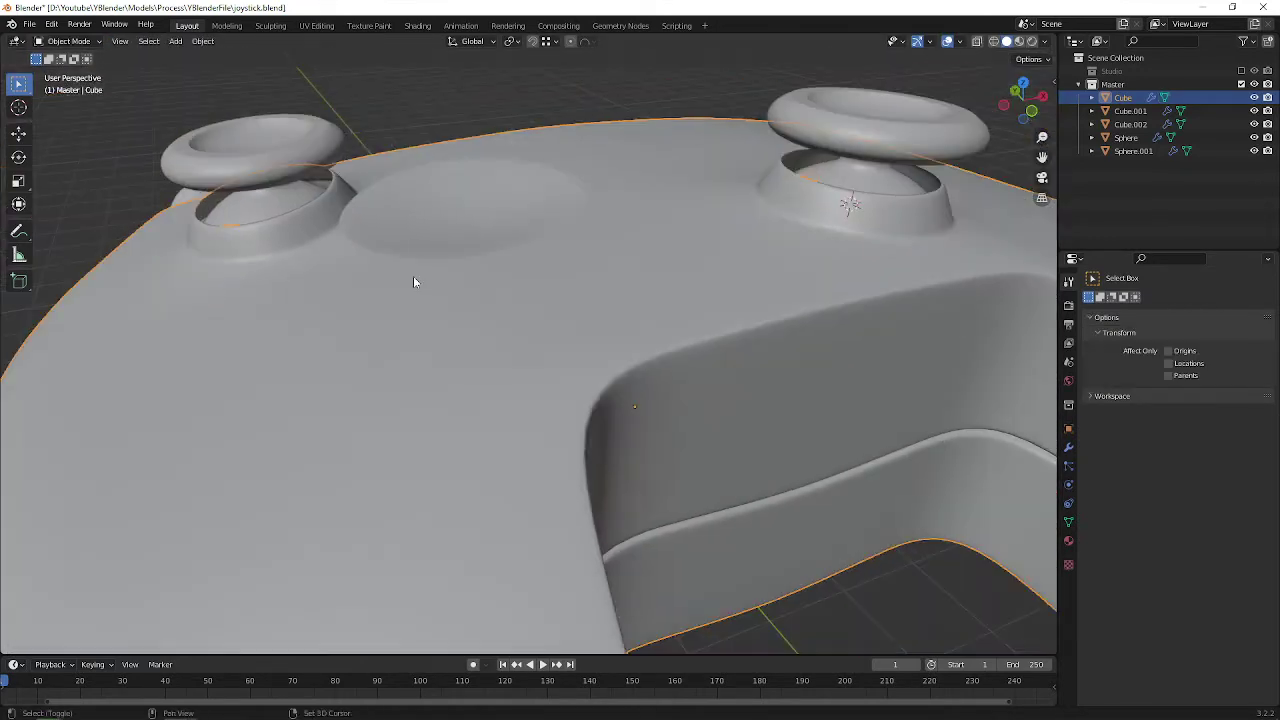
# Step: Preview the smoothed disc and readjust the height of its centre vertex along Z
pyautogui.moveTo(414, 281); pyautogui.dragTo(465, 361, button='middle')
pyautogui.press('Tab')
pyautogui.press('g')
pyautogui.press('z')
pyautogui.click(460, 331)
pyautogui.moveTo(420, 240); pyautogui.dragTo(428, 261, button='middle')
pyautogui.scroll(-3, 427, 260)
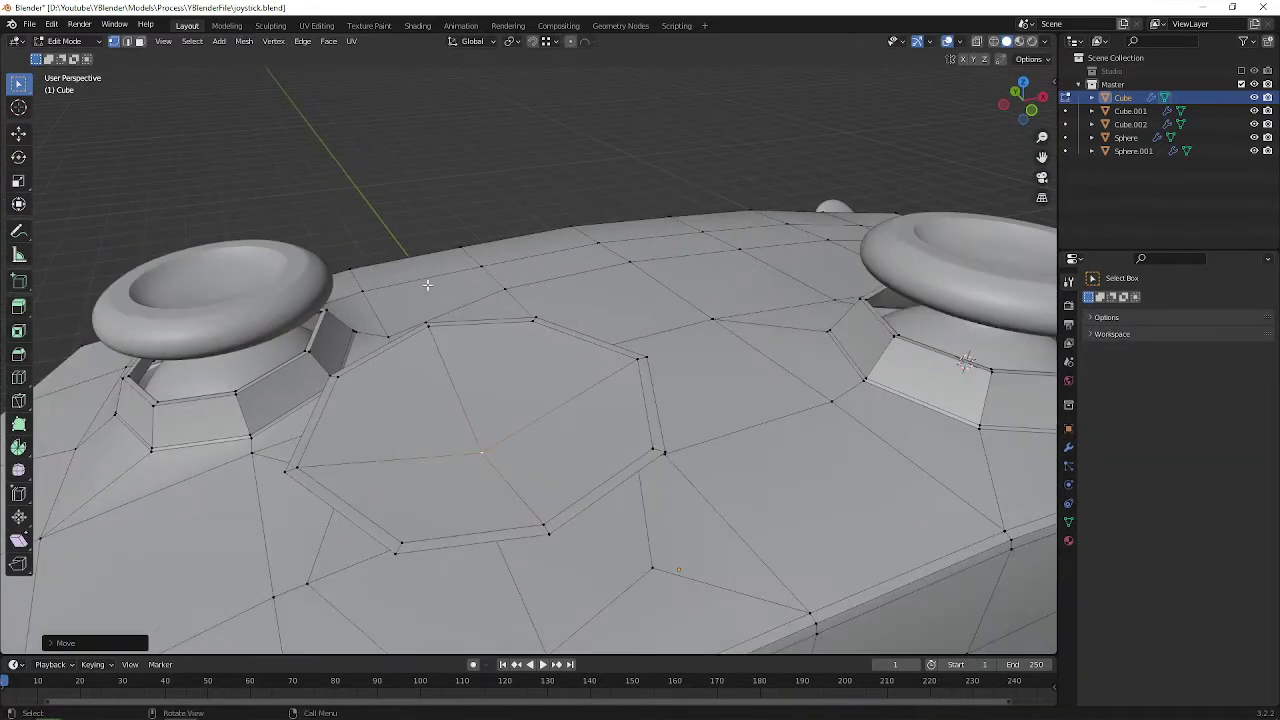
# Step: Select the inner octagonal edge ring of the disc and bevel it with a width of about 0.6 cm
pyautogui.press('3')
pyautogui.keyDown('alt'); pyautogui.click(444, 325); pyautogui.keyUp('alt')
pyautogui.click(436, 336)
pyautogui.press('2')
pyautogui.click(438, 357)
pyautogui.keyDown('shift'); pyautogui.click(549, 416); pyautogui.keyUp('shift')
pyautogui.keyDown('shift'); pyautogui.click(432, 463); pyautogui.keyUp('shift')
pyautogui.keyDown('alt'); pyautogui.click(501, 520); pyautogui.keyUp('alt')
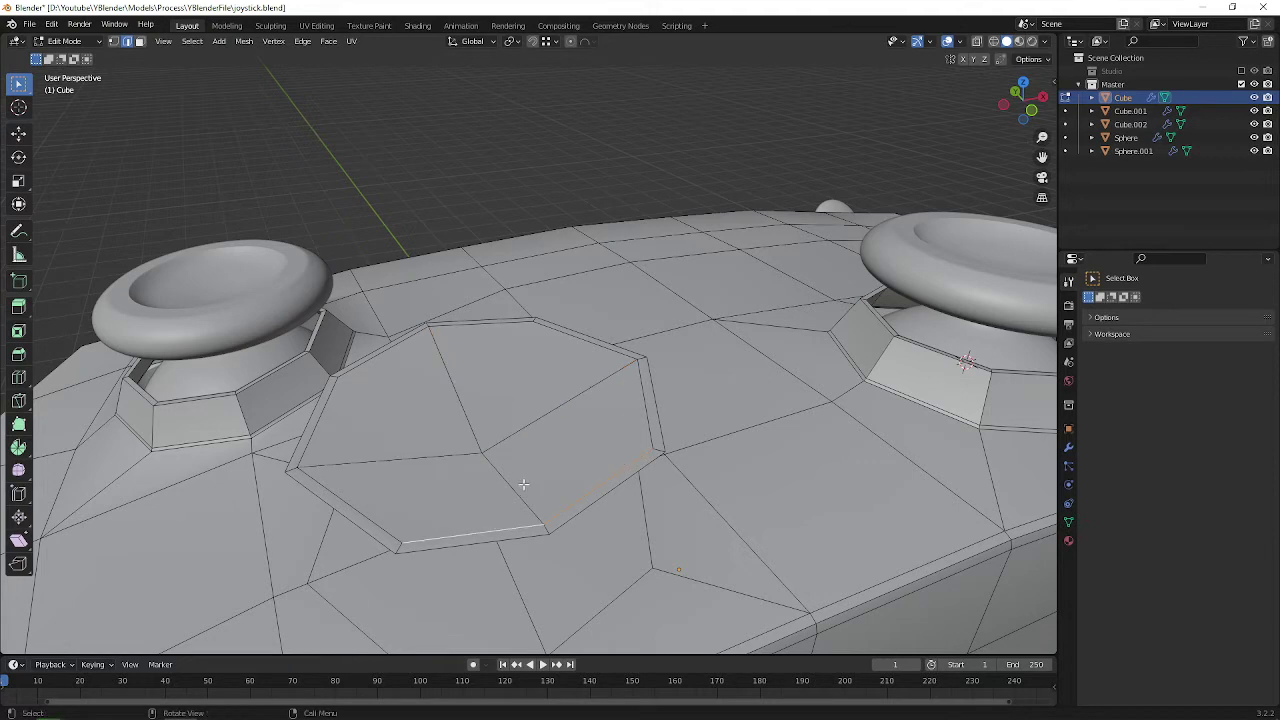
pyautogui.scroll(2, 644, 410)
pyautogui.keyDown('alt'); pyautogui.keyDown('shift'); pyautogui.click(618, 345); pyautogui.keyUp('shift'); pyautogui.keyUp('alt')
pyautogui.keyDown('alt'); pyautogui.keyDown('shift'); pyautogui.click(451, 326); pyautogui.keyUp('shift'); pyautogui.keyUp('alt')
pyautogui.keyDown('alt'); pyautogui.keyDown('shift'); pyautogui.click(248, 450); pyautogui.keyUp('shift'); pyautogui.keyUp('alt')
pyautogui.moveTo(378, 490); pyautogui.dragTo(383, 487, button='middle')
pyautogui.scroll(2, 383, 487)
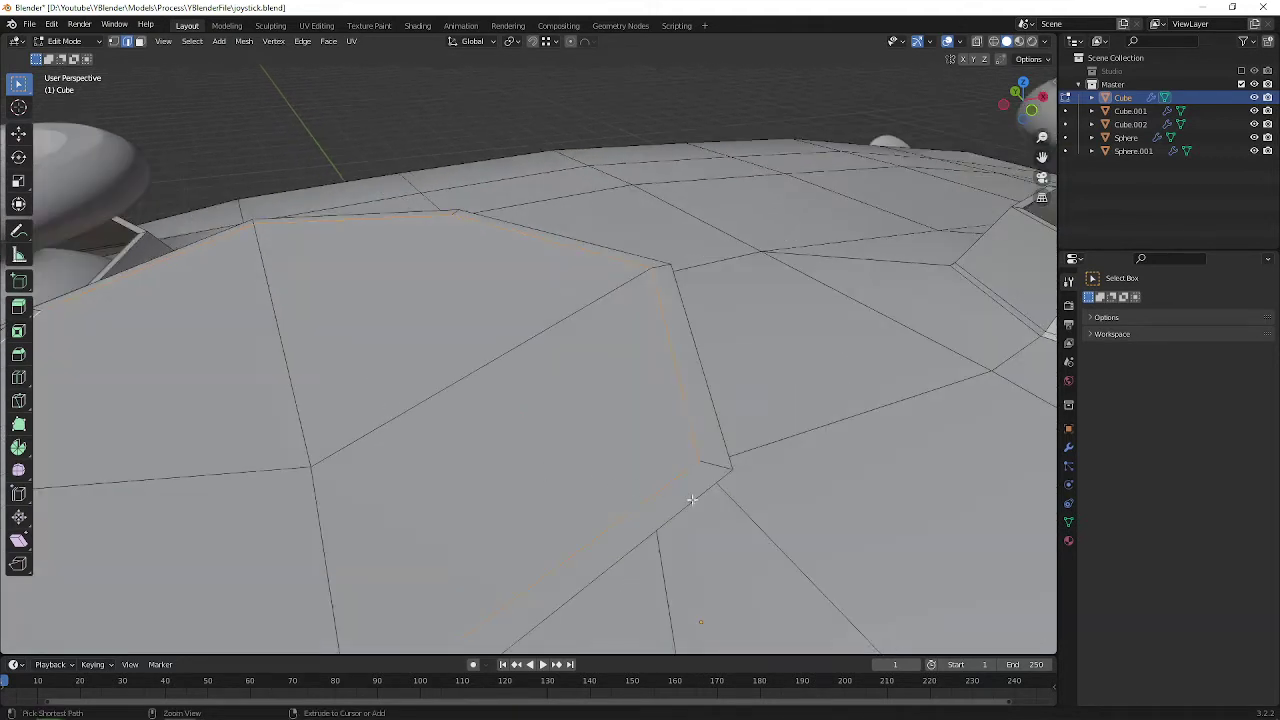
pyautogui.hotkey('ctrl', 'b')
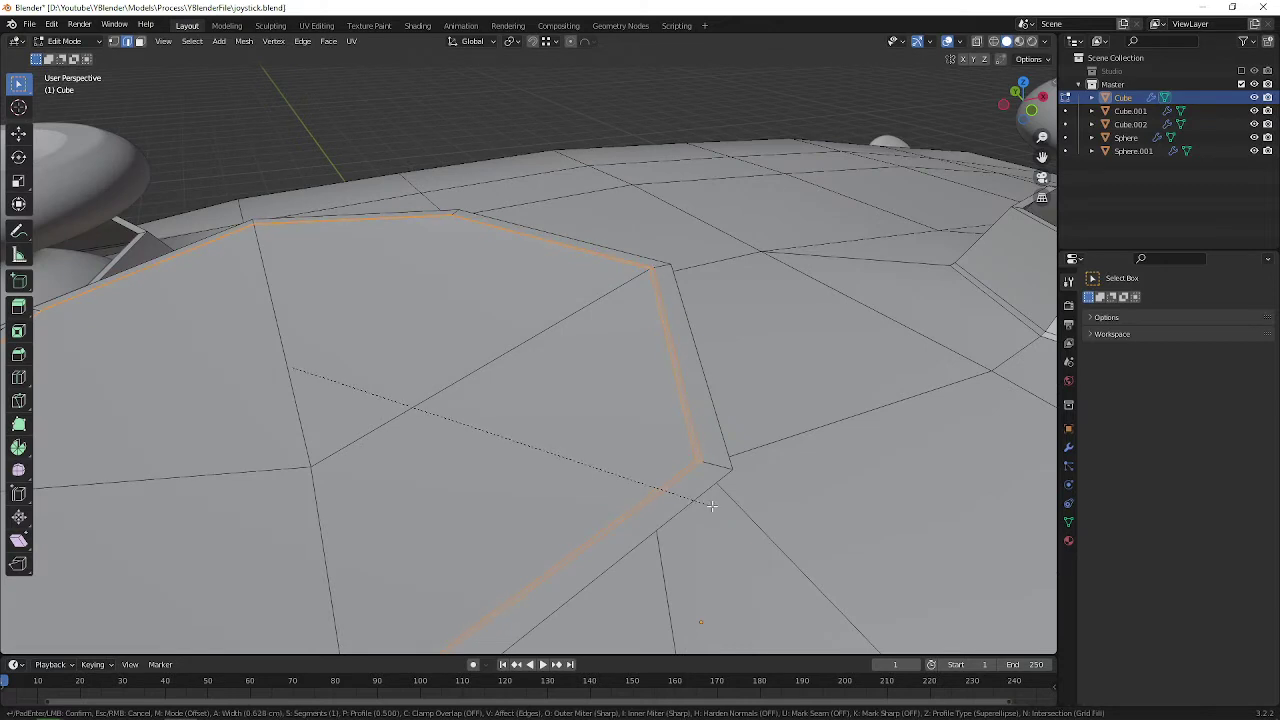
pyautogui.click(700, 502)
# Step: Select the four spoke edges meeting at the disc's centre and bevel them about 5 cm wide
pyautogui.click(508, 350)
pyautogui.scroll(-3, 508, 350)
pyautogui.keyDown('shift'); pyautogui.click(392, 314); pyautogui.keyUp('shift')
pyautogui.keyDown('shift'); pyautogui.click(310, 410); pyautogui.keyUp('shift')
pyautogui.keyDown('shift'); pyautogui.click(450, 431); pyautogui.keyUp('shift')
pyautogui.hotkey('ctrl', 'b')
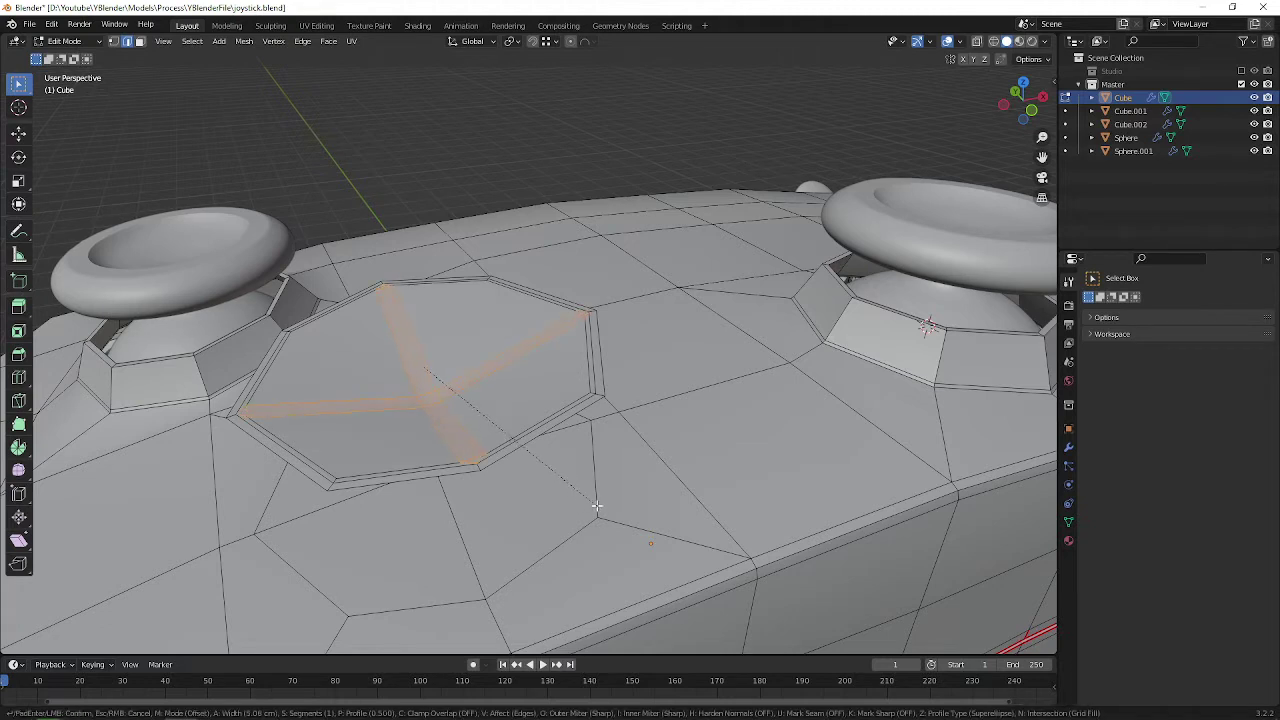
pyautogui.click(597, 505)
# Step: Select the four spoke strips and the small centre face of the disc and raise them along Z
pyautogui.scroll(2, 531, 394)
pyautogui.press('3')
pyautogui.click(529, 337)
pyautogui.keyDown('shift'); pyautogui.click(341, 291); pyautogui.keyUp('shift')
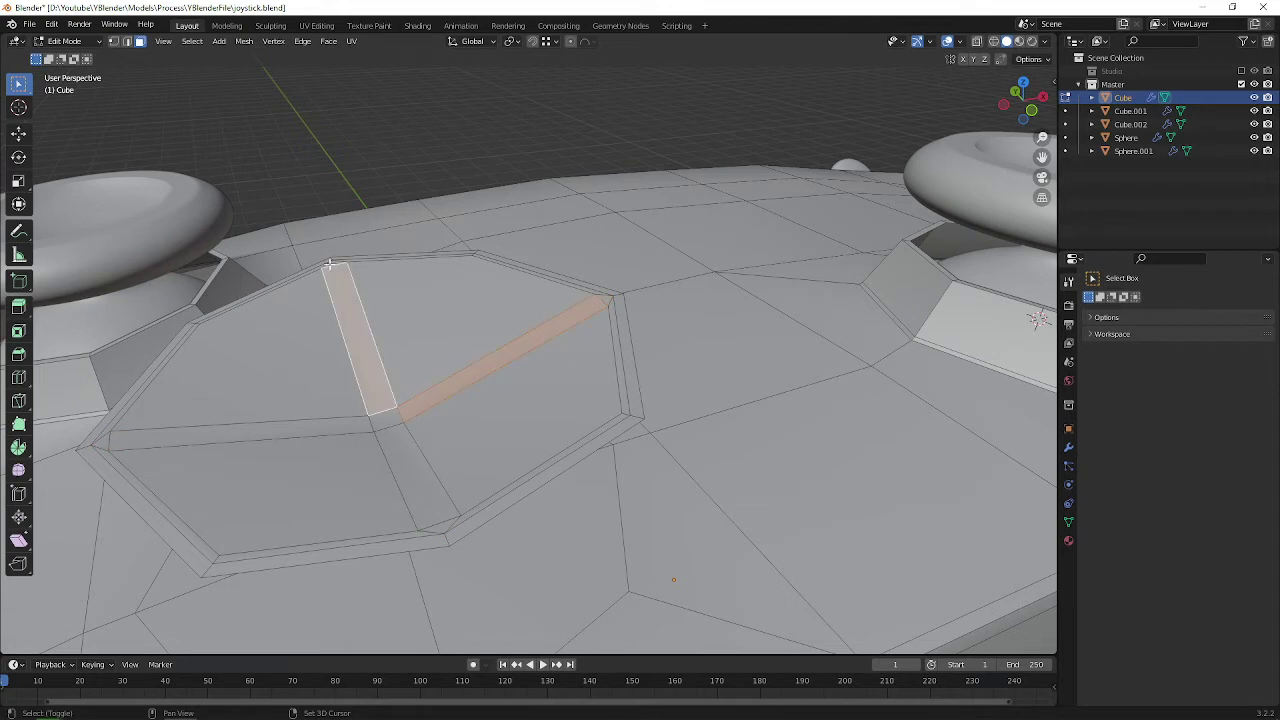
pyautogui.keyDown('shift'); pyautogui.click(315, 438); pyautogui.keyUp('shift')
pyautogui.keyDown('shift'); pyautogui.click(428, 477); pyautogui.keyUp('shift')
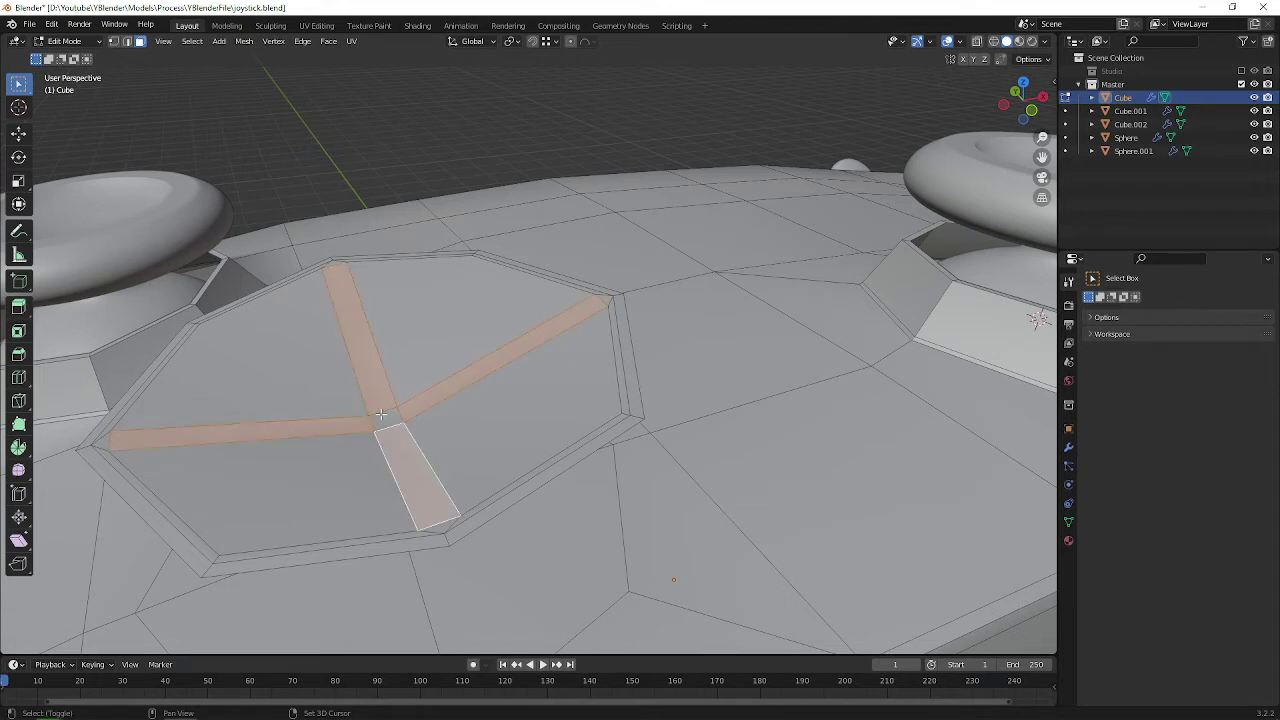
pyautogui.keyDown('shift'); pyautogui.click(386, 418); pyautogui.keyUp('shift')
pyautogui.press('g')
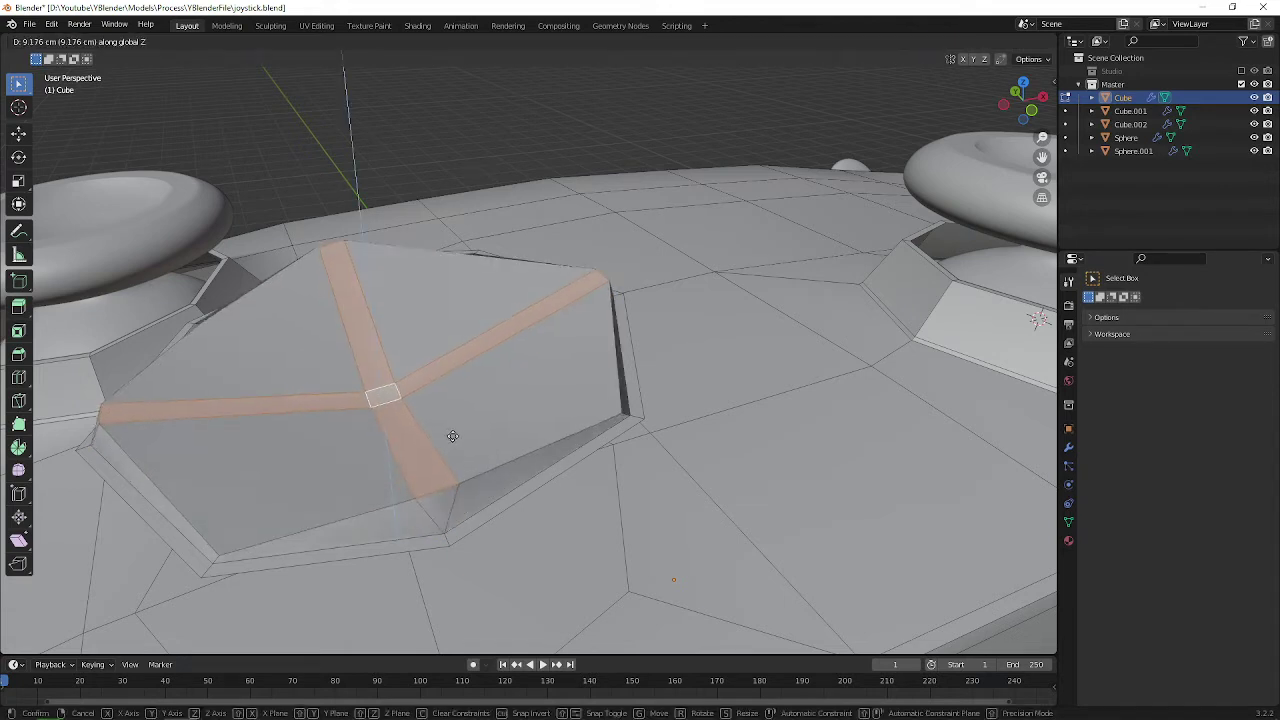
pyautogui.click(440, 423)
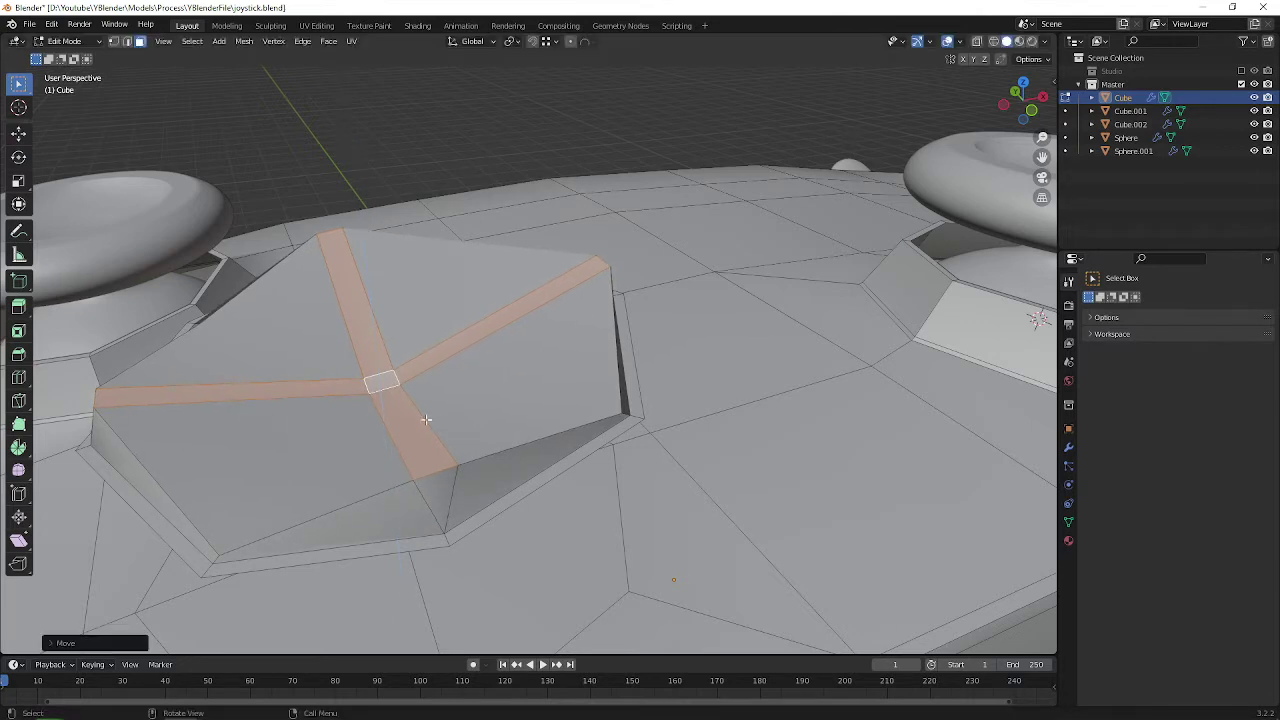
# Step: Undo the last raise of the cross-shaped faces and lift them along Z again
pyautogui.moveTo(442, 419); pyautogui.dragTo(490, 400, button='middle')
pyautogui.hotkey('ctrl', 'z')
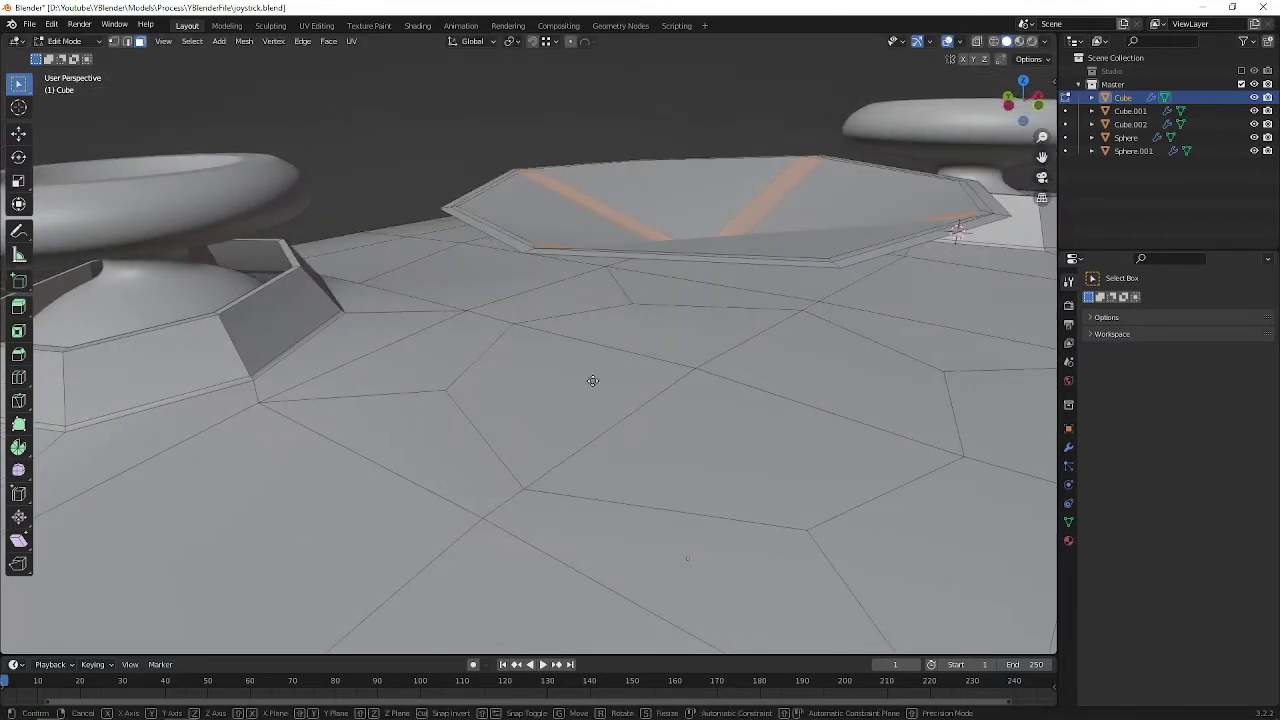
pyautogui.press('g')
pyautogui.press('z')
pyautogui.click(660, 300)
pyautogui.moveTo(660, 300); pyautogui.dragTo(755, 212, button='middle')
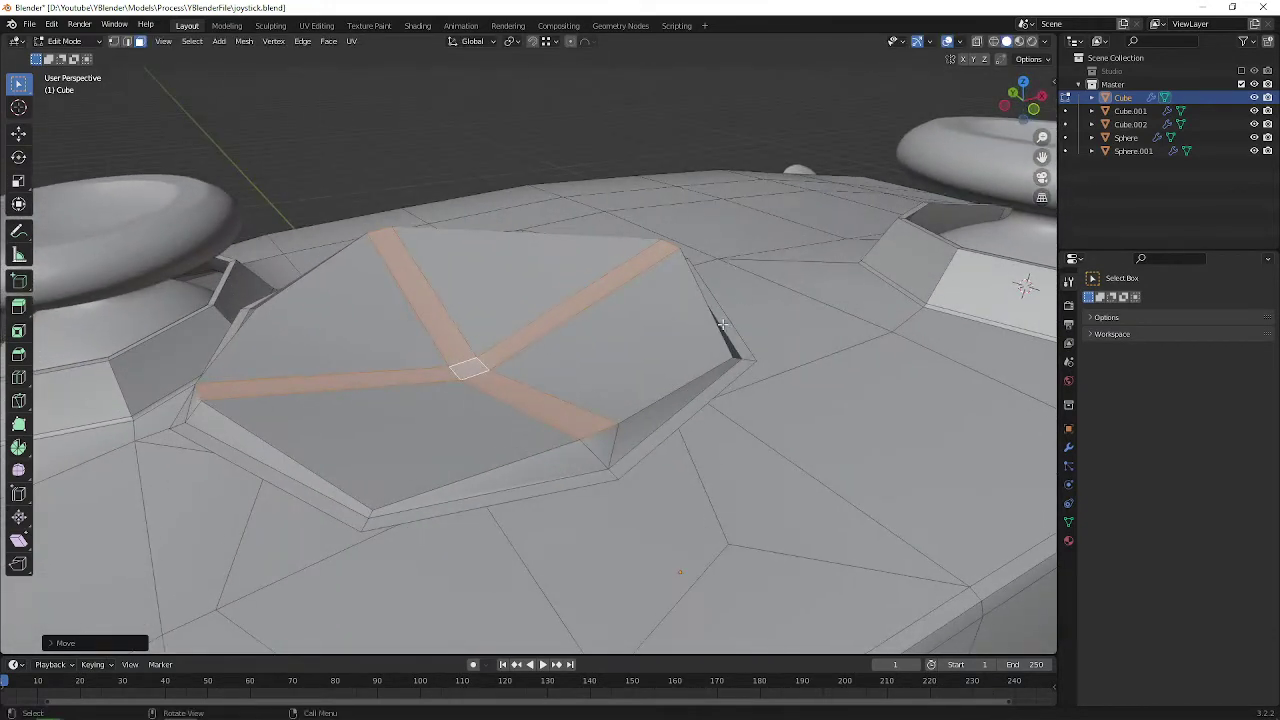
pyautogui.press('r')
pyautogui.press('z')
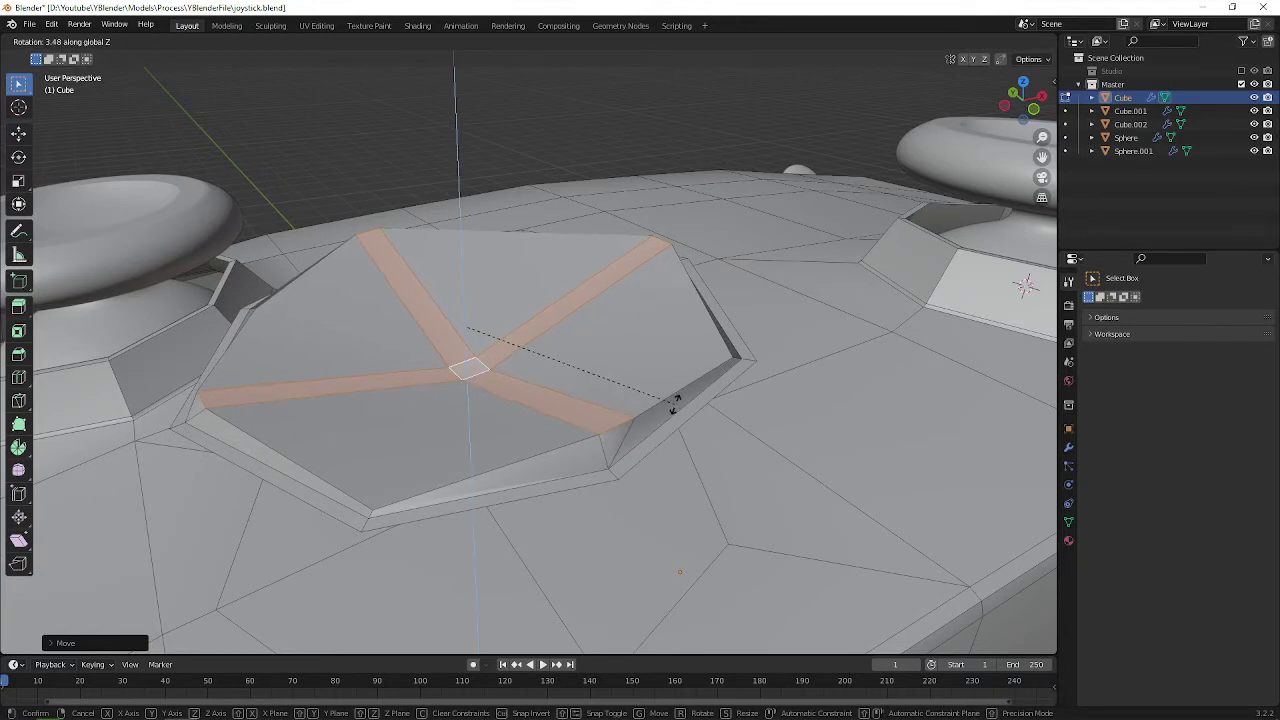
pyautogui.click(675, 403)
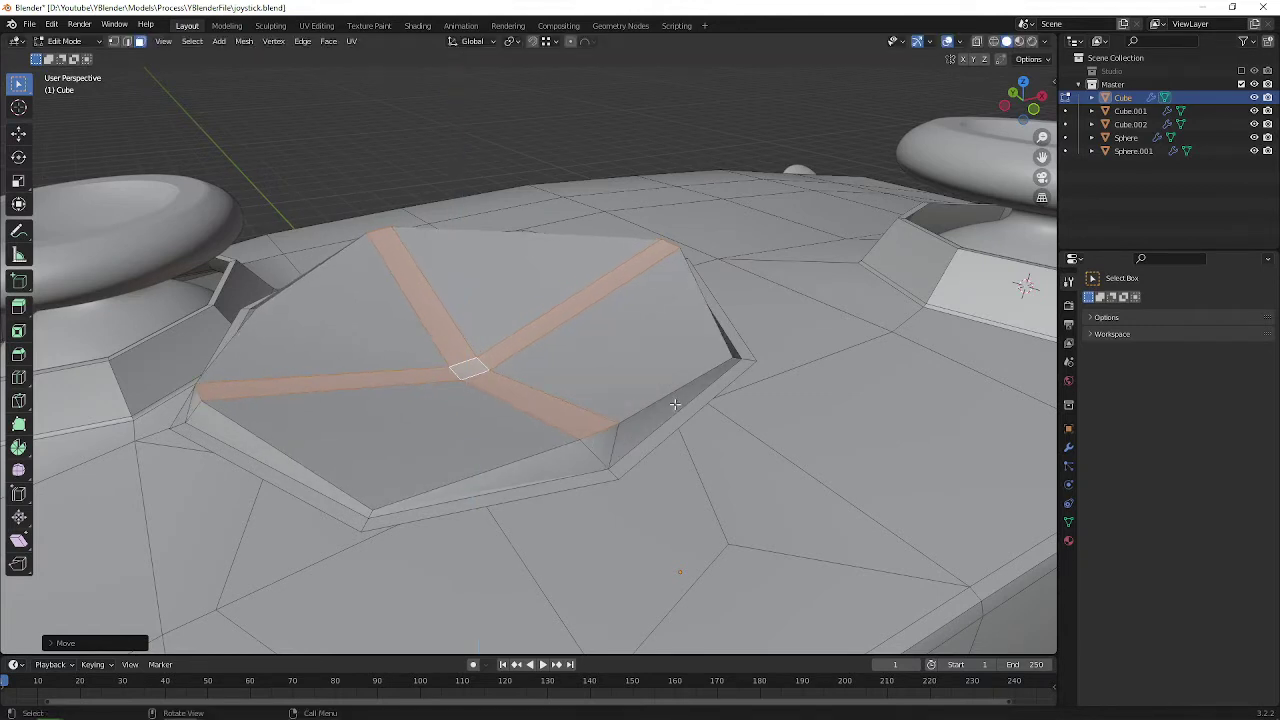
# Step: Extrude the cross-shaped faces upwards about 10 cm and preview the smoothed result
pyautogui.press('e')
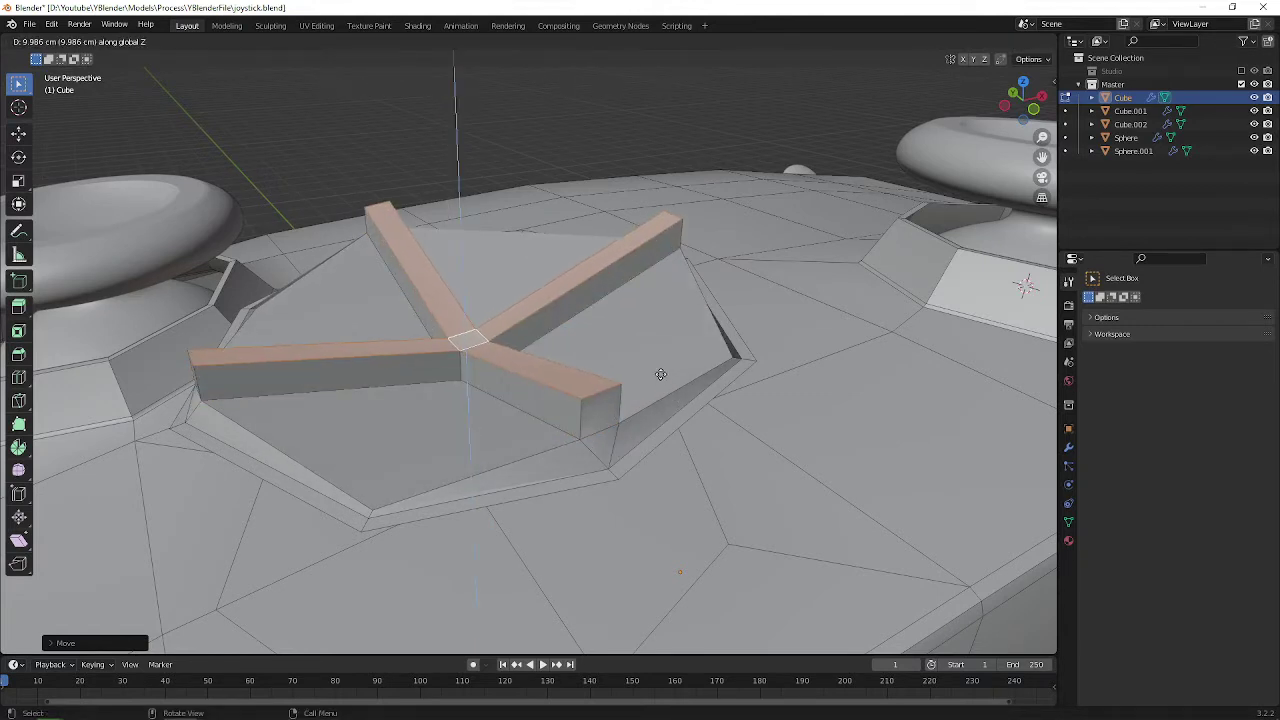
pyautogui.click(664, 378)
pyautogui.press('Tab')
pyautogui.moveTo(666, 380); pyautogui.dragTo(606, 254, button='middle')
pyautogui.scroll(2, 489, 500)
pyautogui.scroll(2, 589, 422)
pyautogui.press('Tab')
pyautogui.scroll(3, 575, 135)
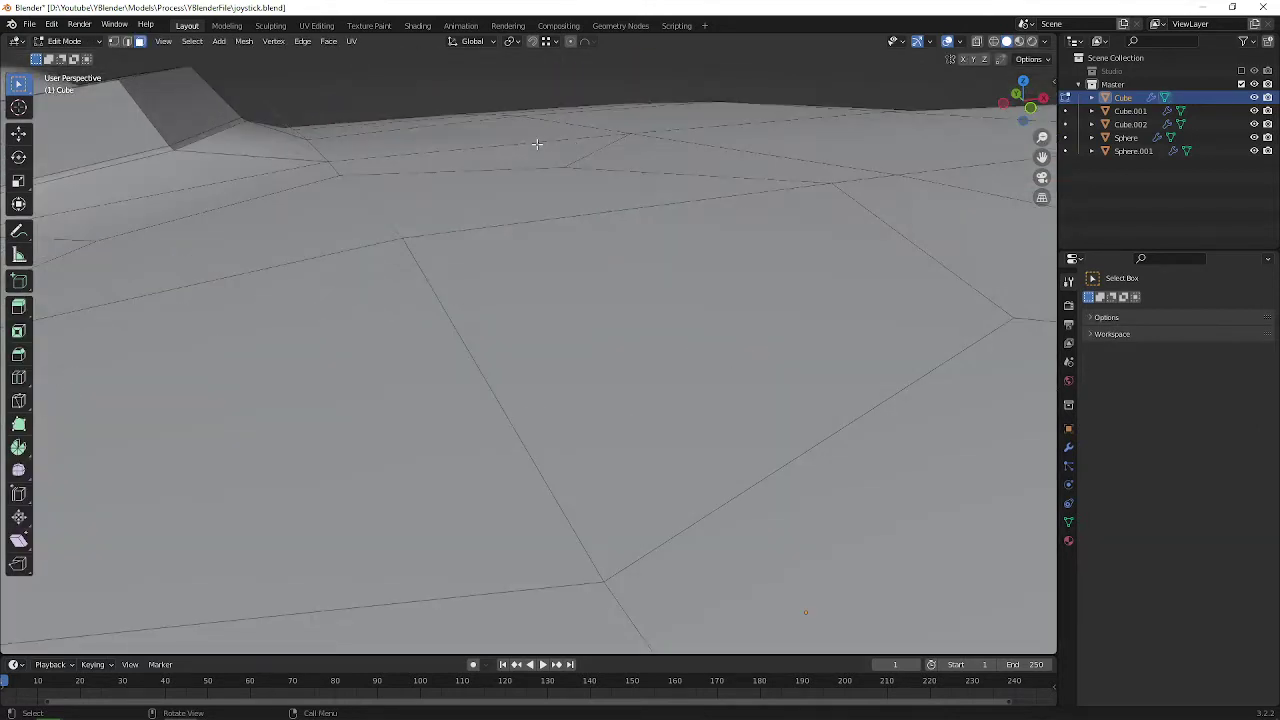
# Step: Extrude the disc's outer edge loop downwards into a side wall and scale its lower edge to about 0.97
pyautogui.scroll(-3, 540, 160)
pyautogui.moveTo(477, 162); pyautogui.dragTo(508, 208, button='middle')
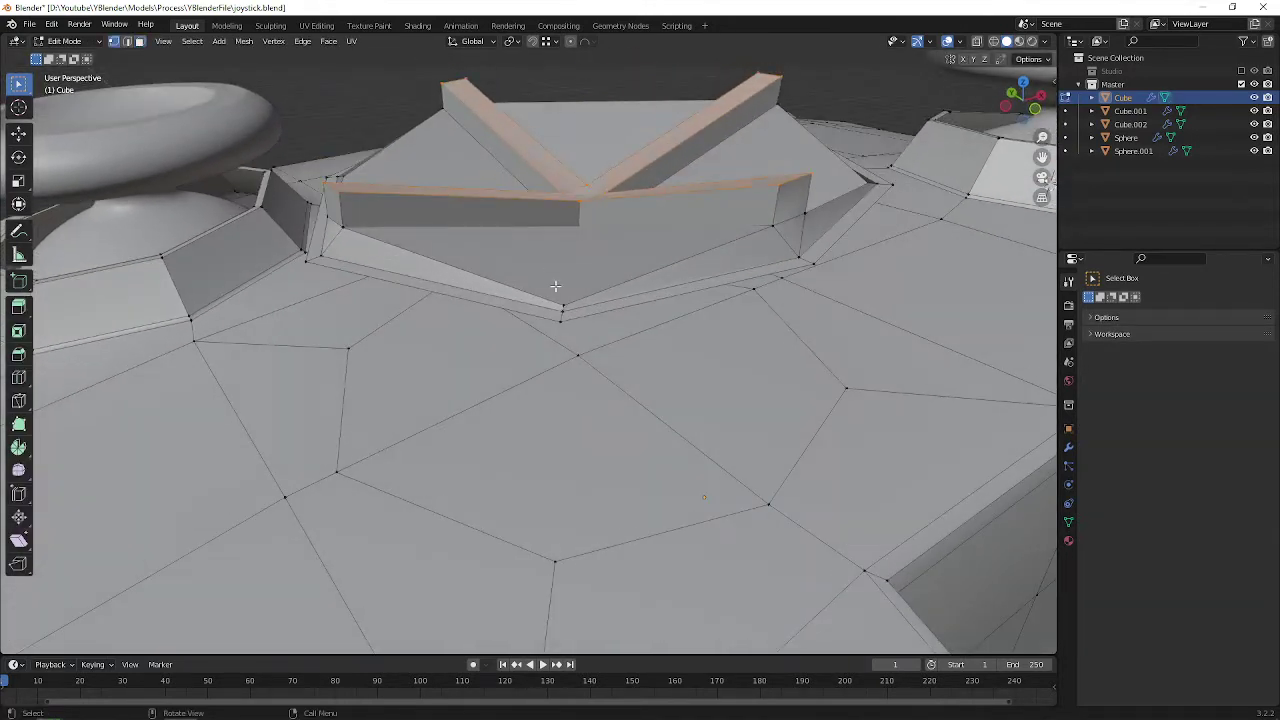
pyautogui.keyDown('alt'); pyautogui.click(581, 314); pyautogui.keyUp('alt')
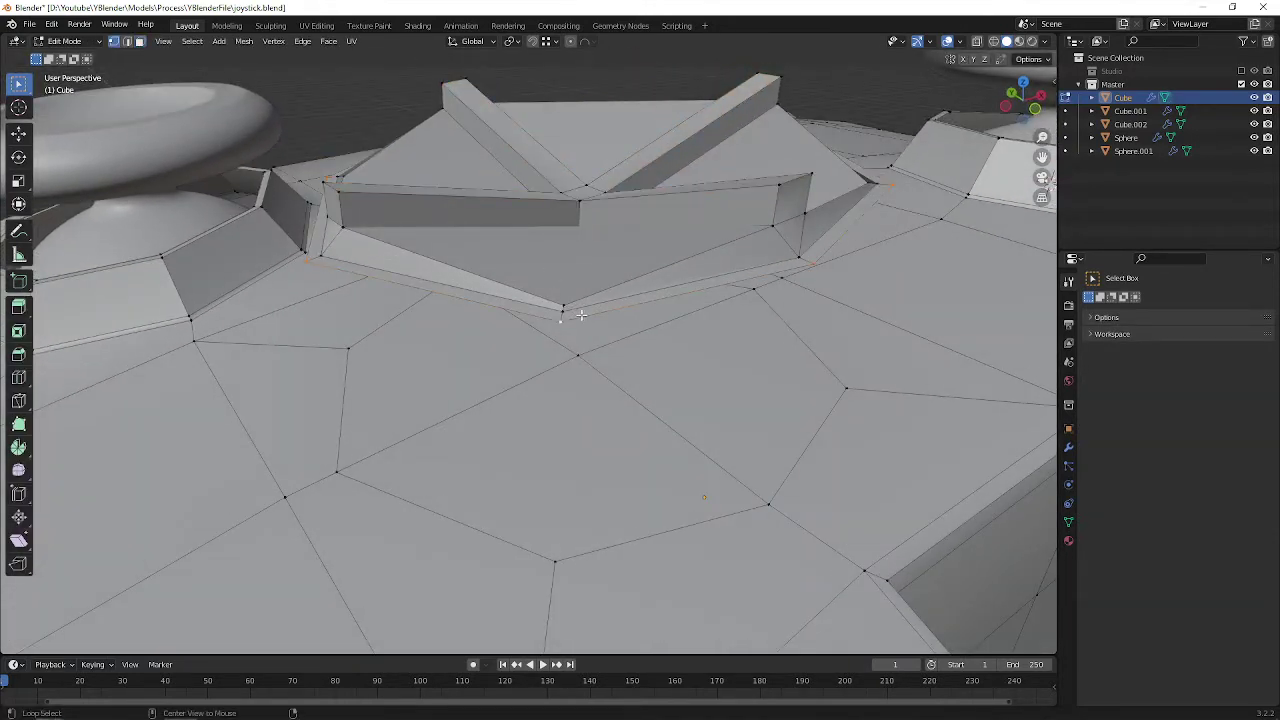
pyautogui.press('e')
pyautogui.click(668, 296)
pyautogui.press('s')
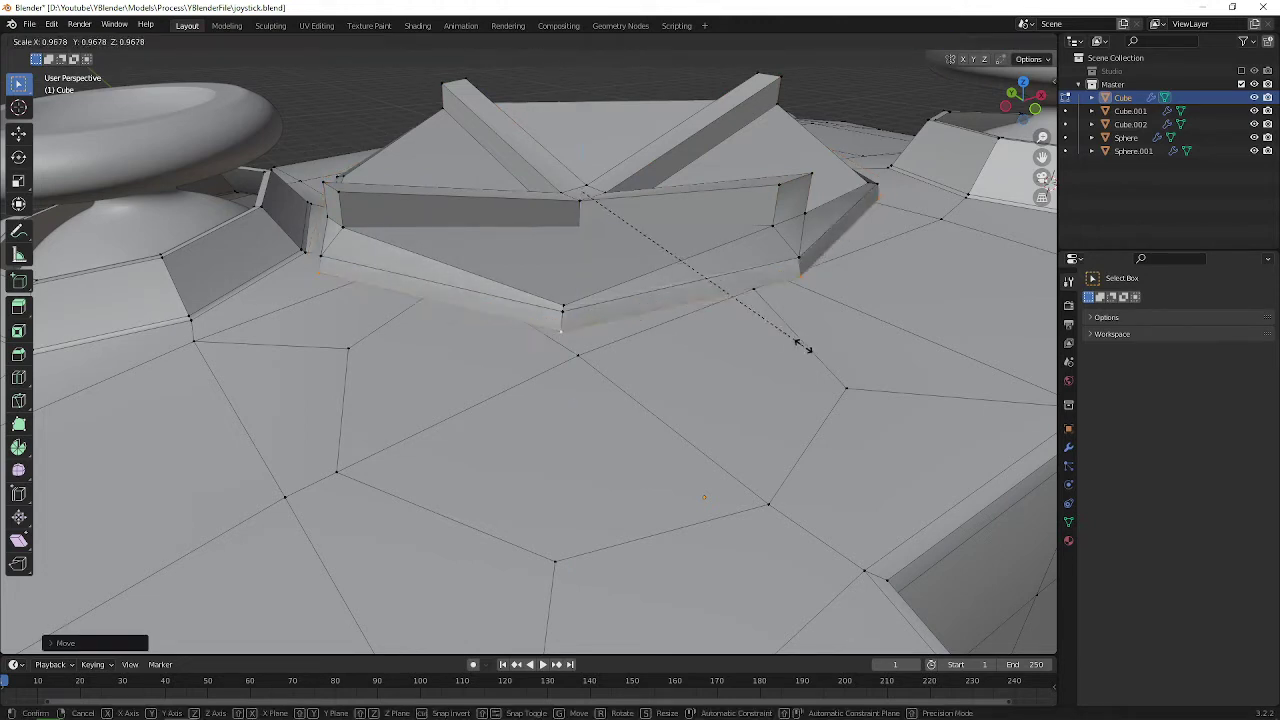
pyautogui.click(799, 347)
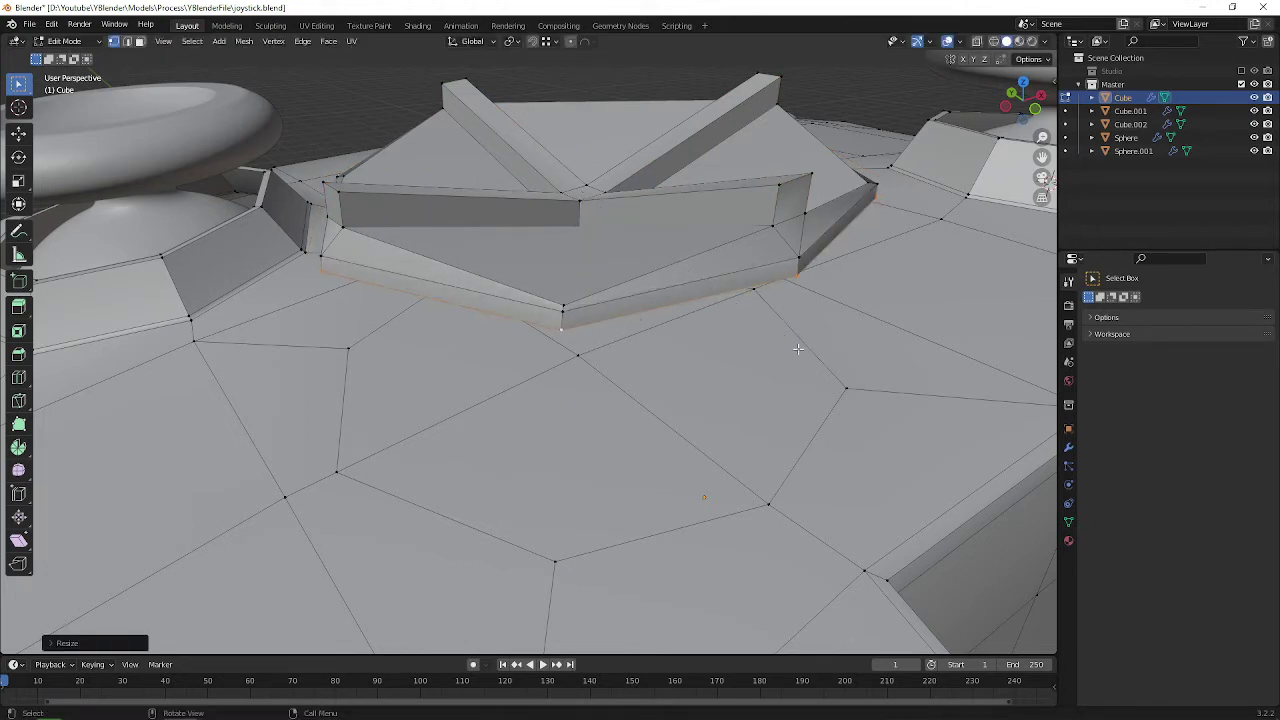
# Step: Examine the disc's smoothed surface and the mesh where the raised bars end at the rim
pyautogui.press('Tab')
pyautogui.moveTo(465, 256); pyautogui.dragTo(482, 292, button='middle')
pyautogui.press('Tab')
pyautogui.scroll(2, 541, 416)
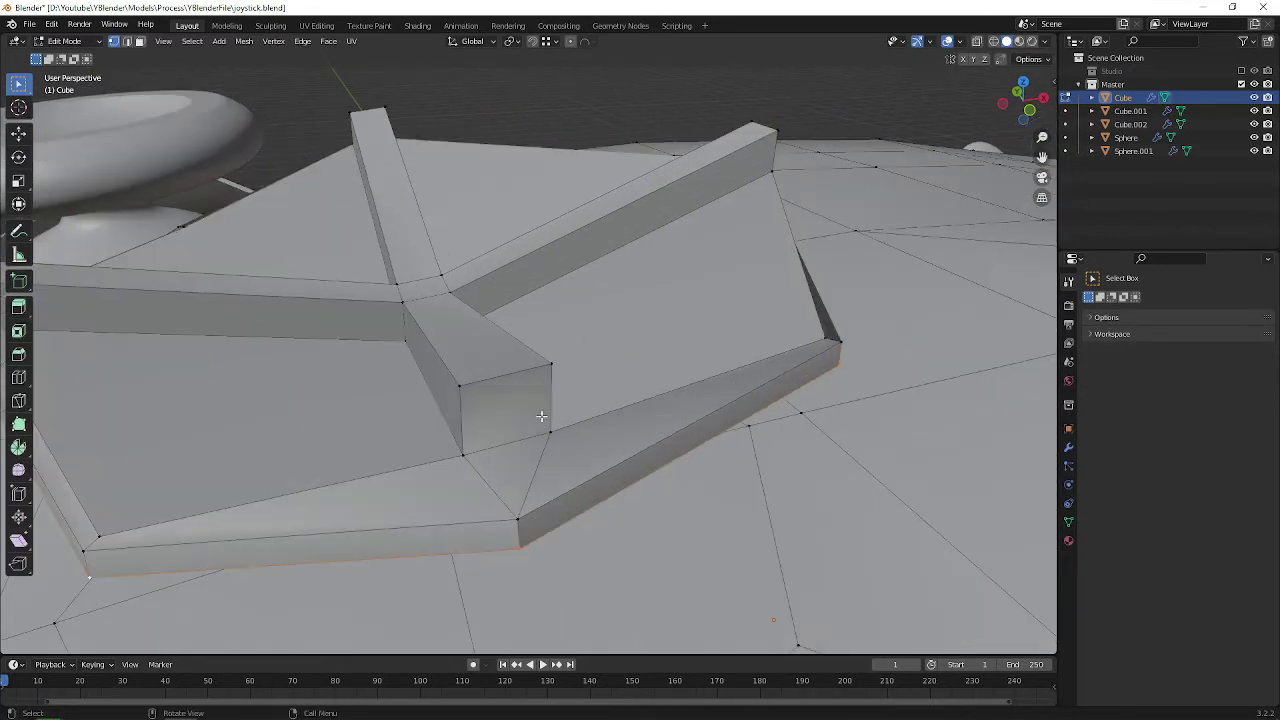
pyautogui.moveTo(528, 432); pyautogui.dragTo(540, 425, button='middle')
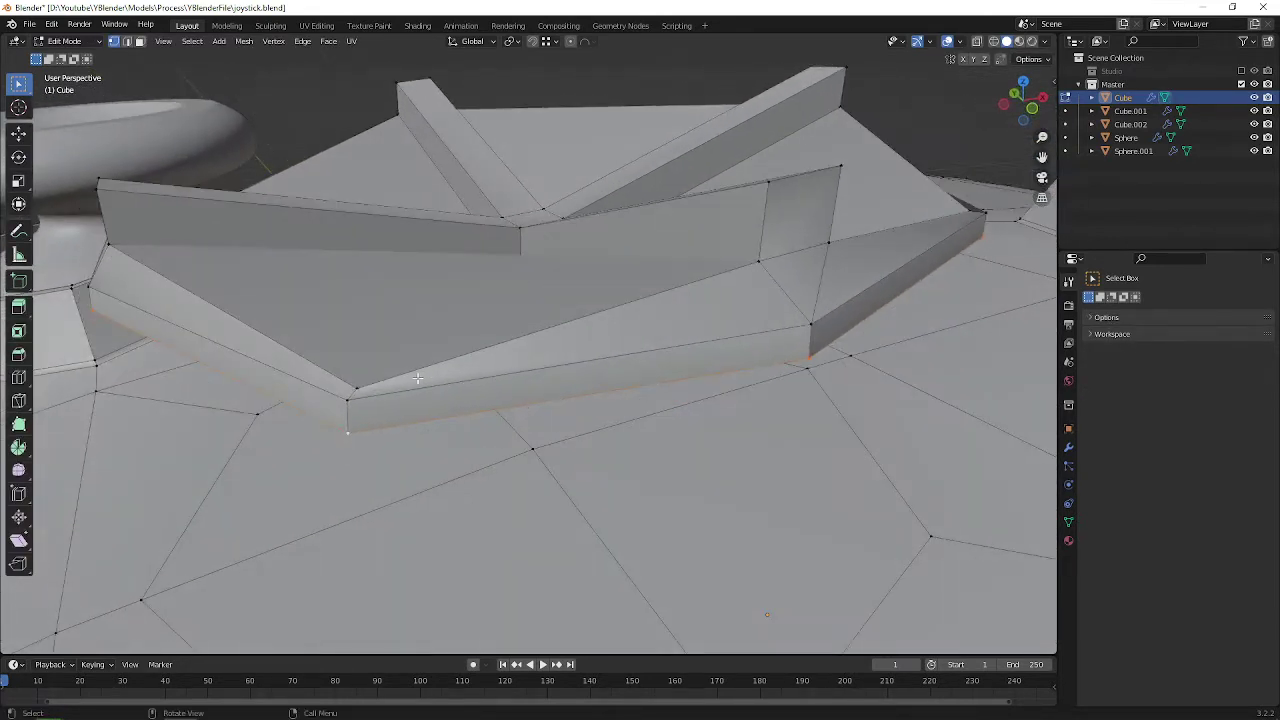
pyautogui.scroll(-2, 645, 331)
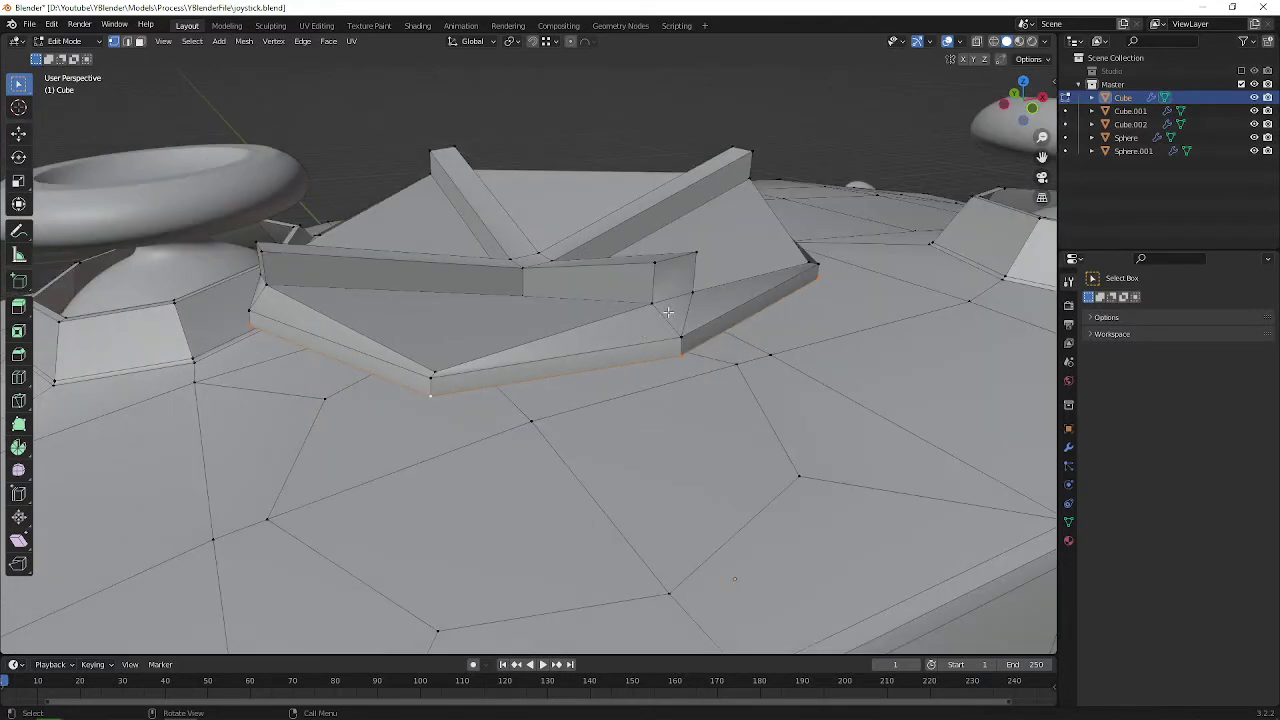
pyautogui.moveTo(660, 308); pyautogui.dragTo(595, 391, button='middle')
pyautogui.press('Tab')
pyautogui.scroll(-5, 679, 302)
pyautogui.scroll(2, 546, 442)
pyautogui.moveTo(546, 442); pyautogui.dragTo(660, 282, button='middle')
pyautogui.scroll(3, 530, 422)
pyautogui.press('Tab')
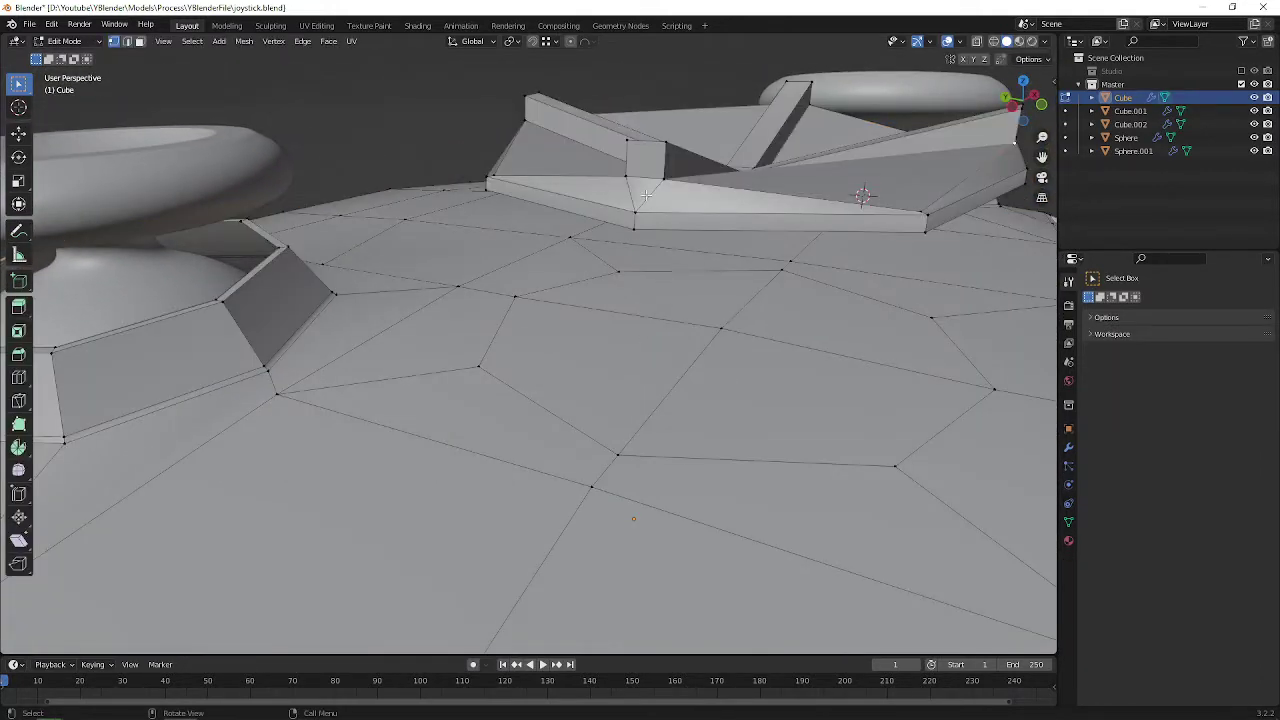
pyautogui.moveTo(644, 190); pyautogui.dragTo(660, 196, button='middle')
pyautogui.scroll(2, 757, 246)
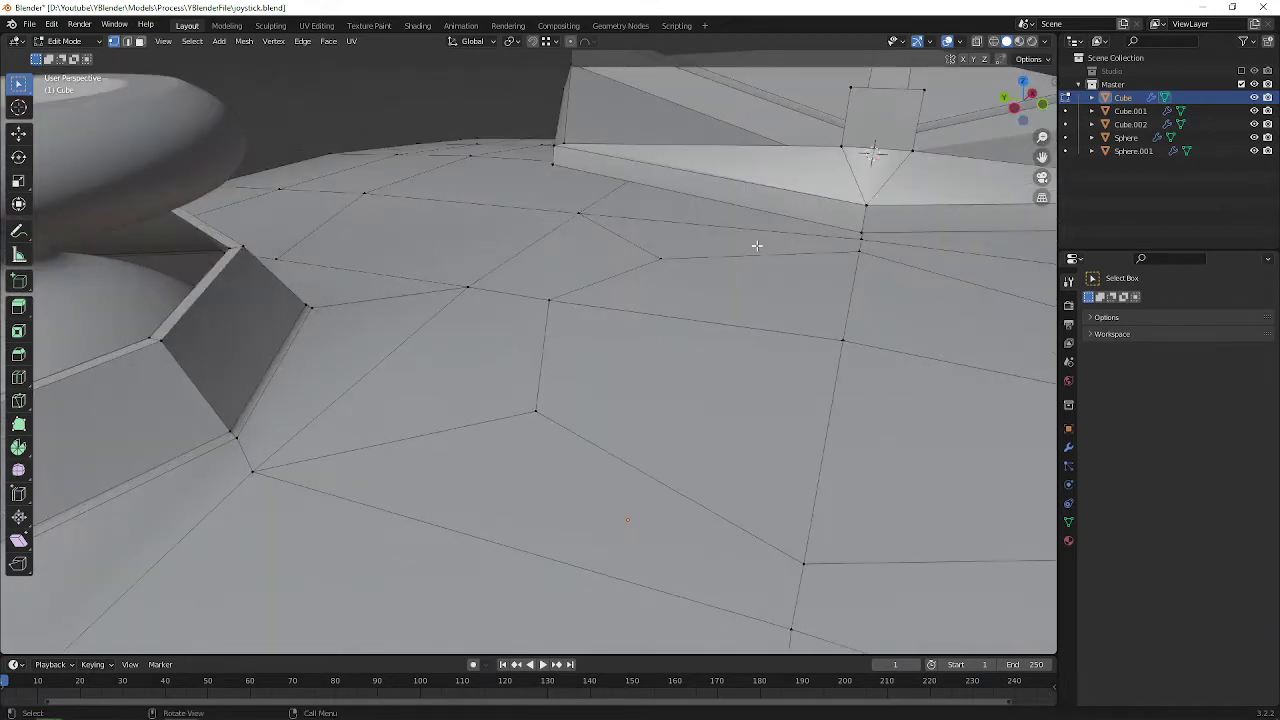
pyautogui.moveTo(797, 211); pyautogui.dragTo(738, 215, button='middle')
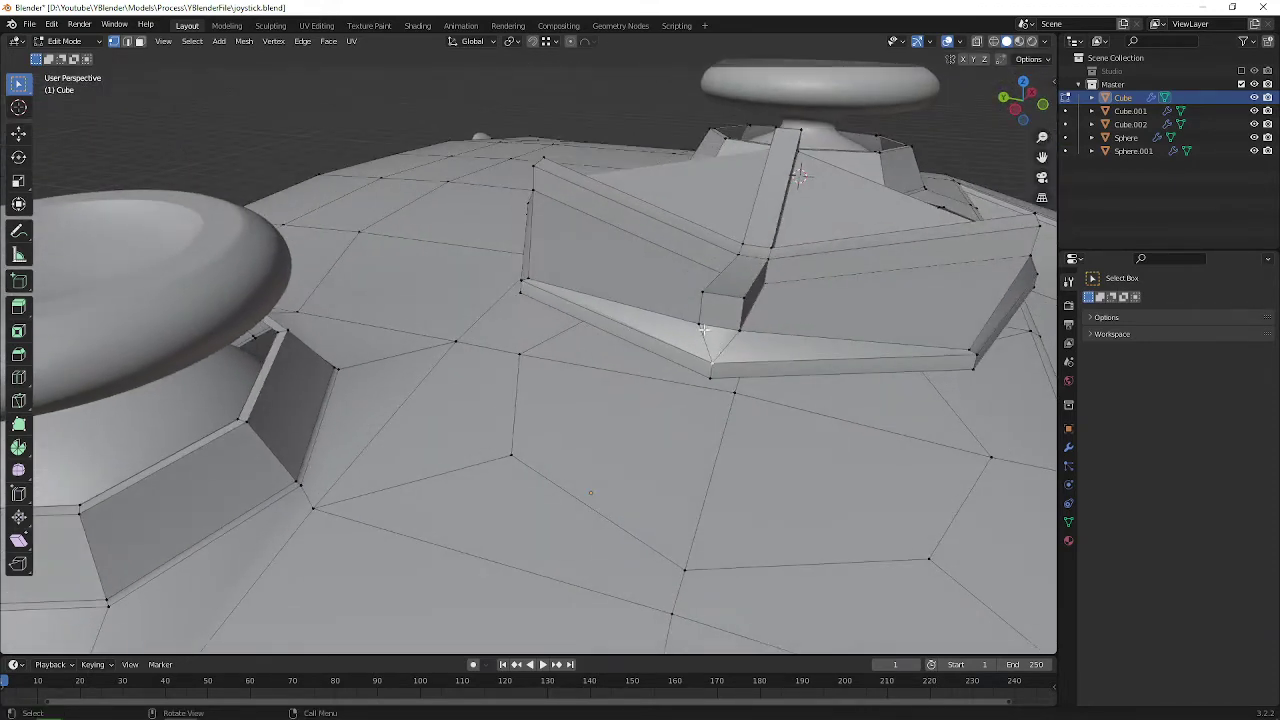
# Step: Try to merge the lower and upper vertex pairs at one bar's outer end at their centres
pyautogui.moveTo(754, 345); pyautogui.dragTo(724, 322, button='middle')
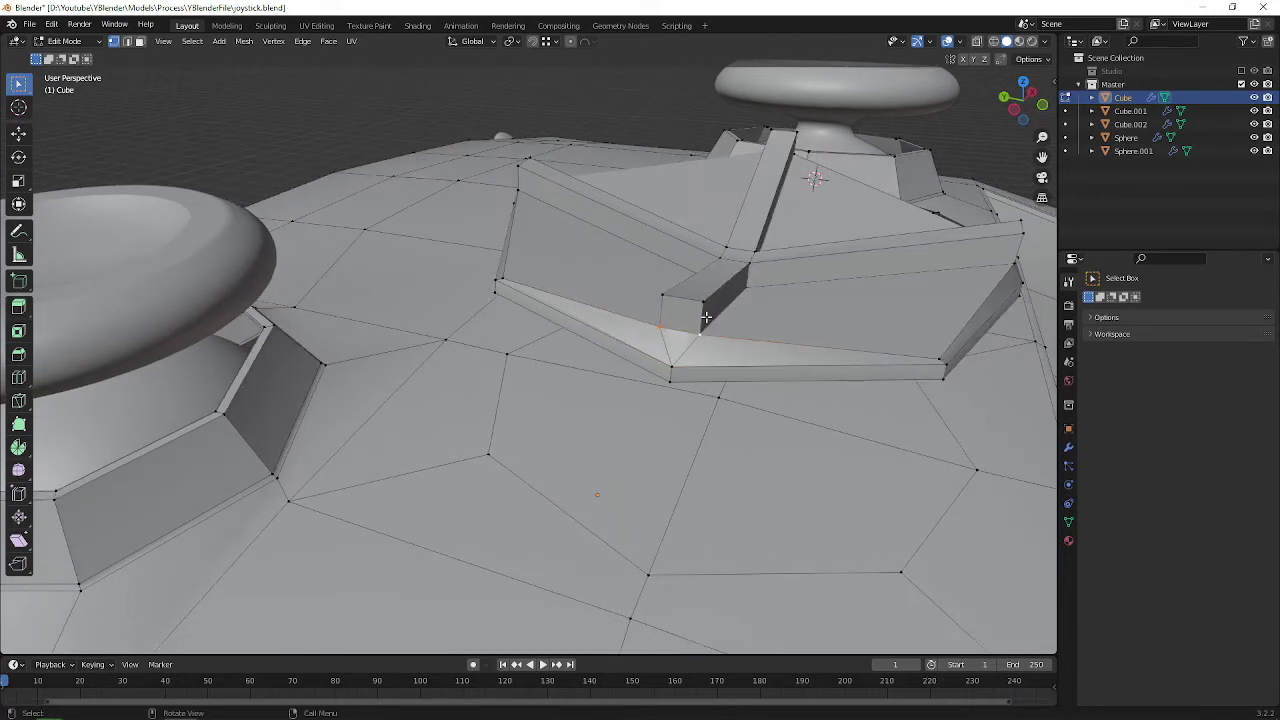
pyautogui.press('m')
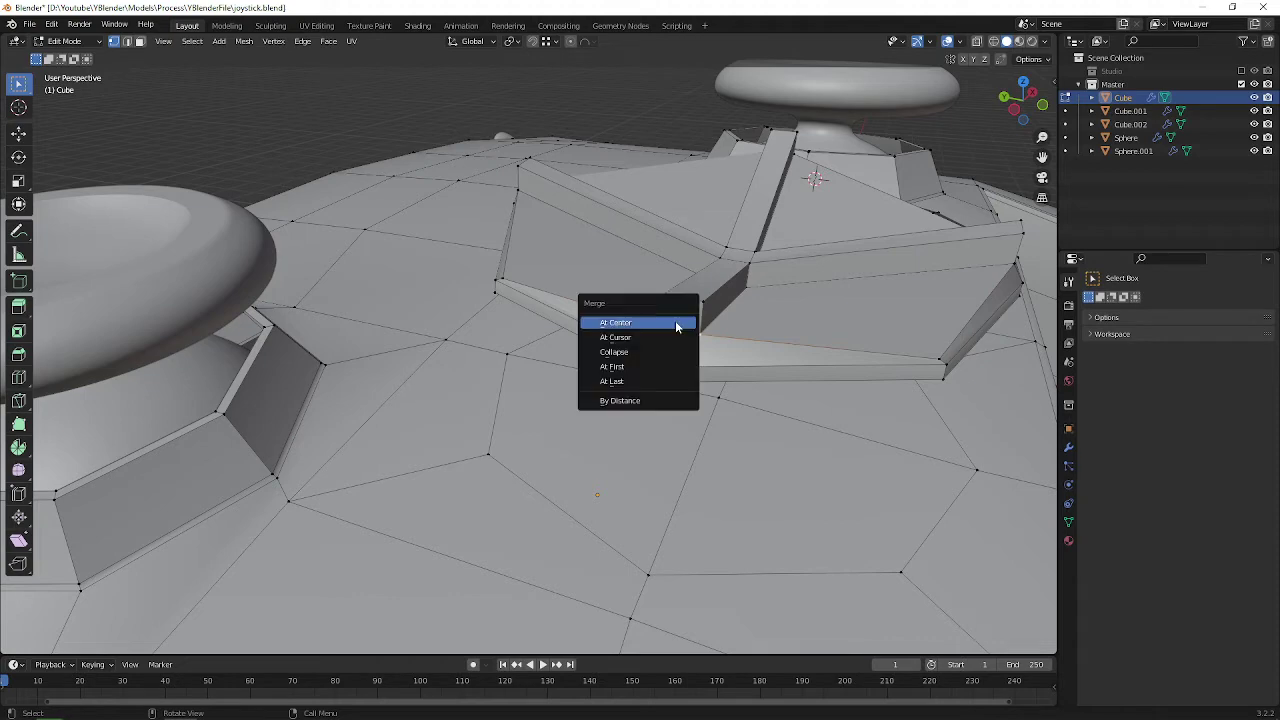
pyautogui.click(677, 324)
pyautogui.scroll(2, 677, 328)
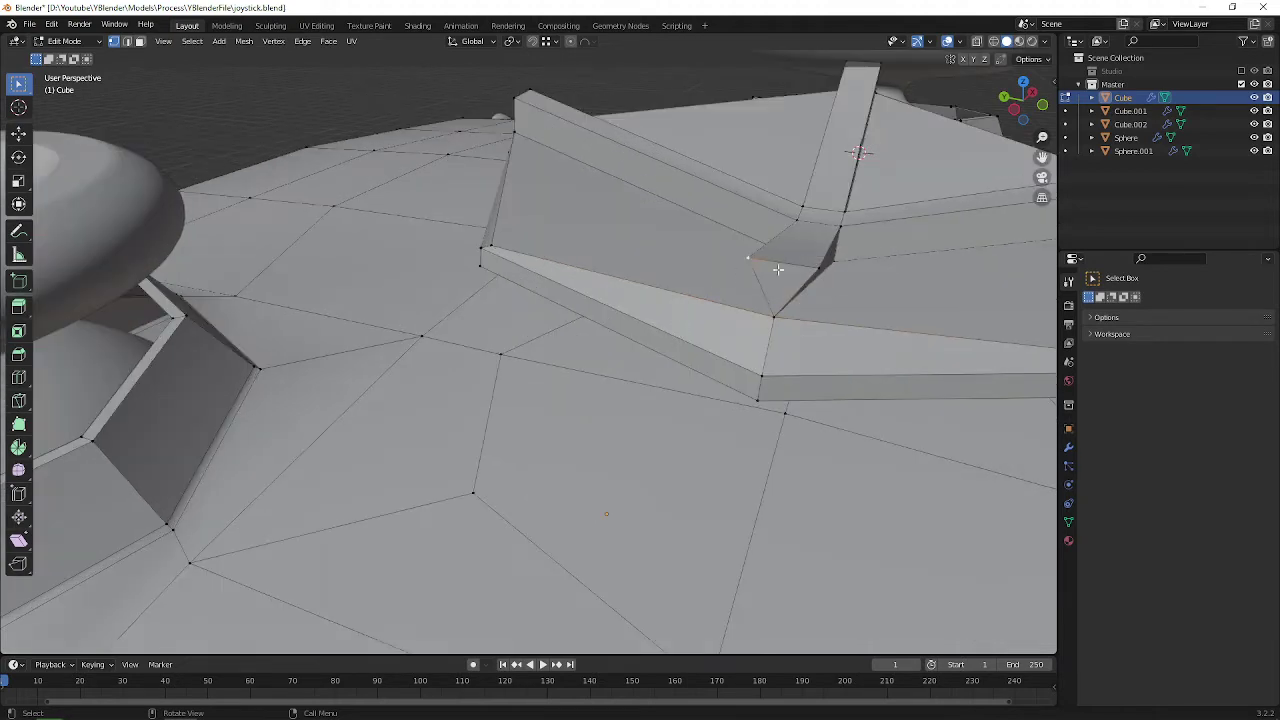
pyautogui.hotkey('shift', 'r')
pyautogui.moveTo(805, 318); pyautogui.dragTo(653, 437, button='middle')
pyautogui.press('Tab')
pyautogui.scroll(-4, 780, 326)
pyautogui.scroll(2, 437, 488)
pyautogui.scroll(3, 624, 458)
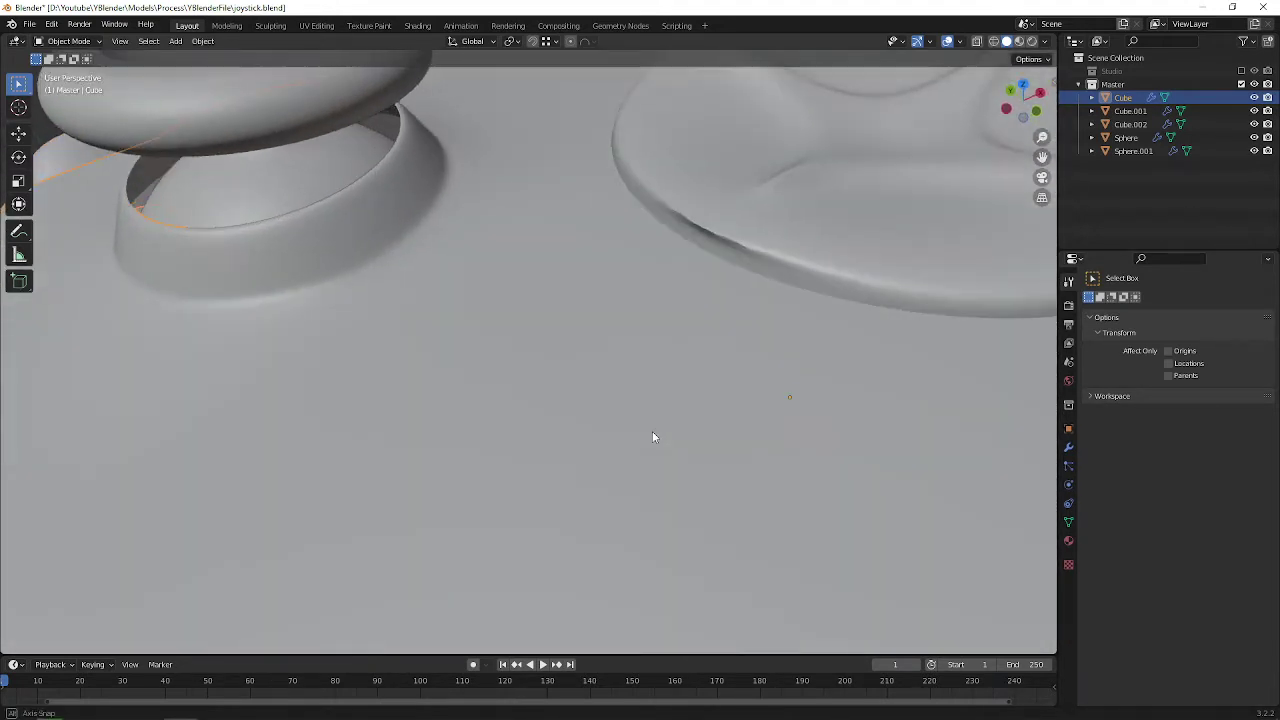
pyautogui.press('Tab')
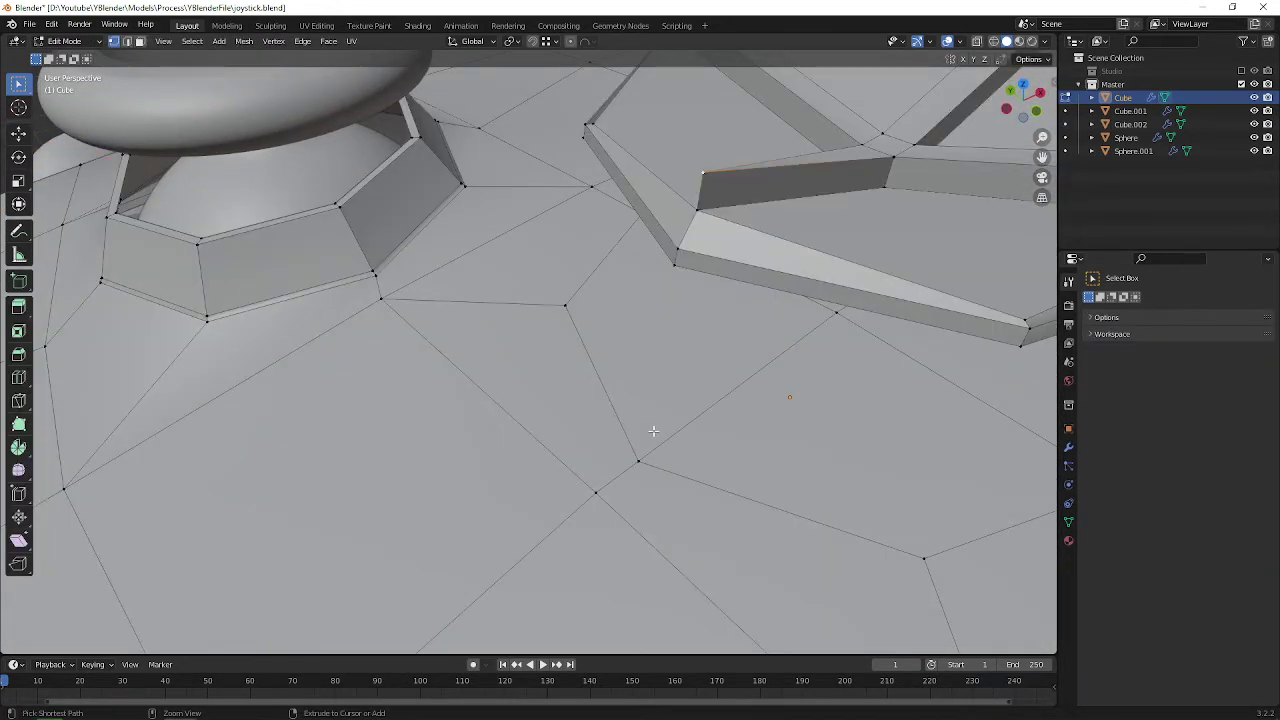
pyautogui.hotkey('ctrl', 'z')
pyautogui.hotkey('ctrl', 'z')
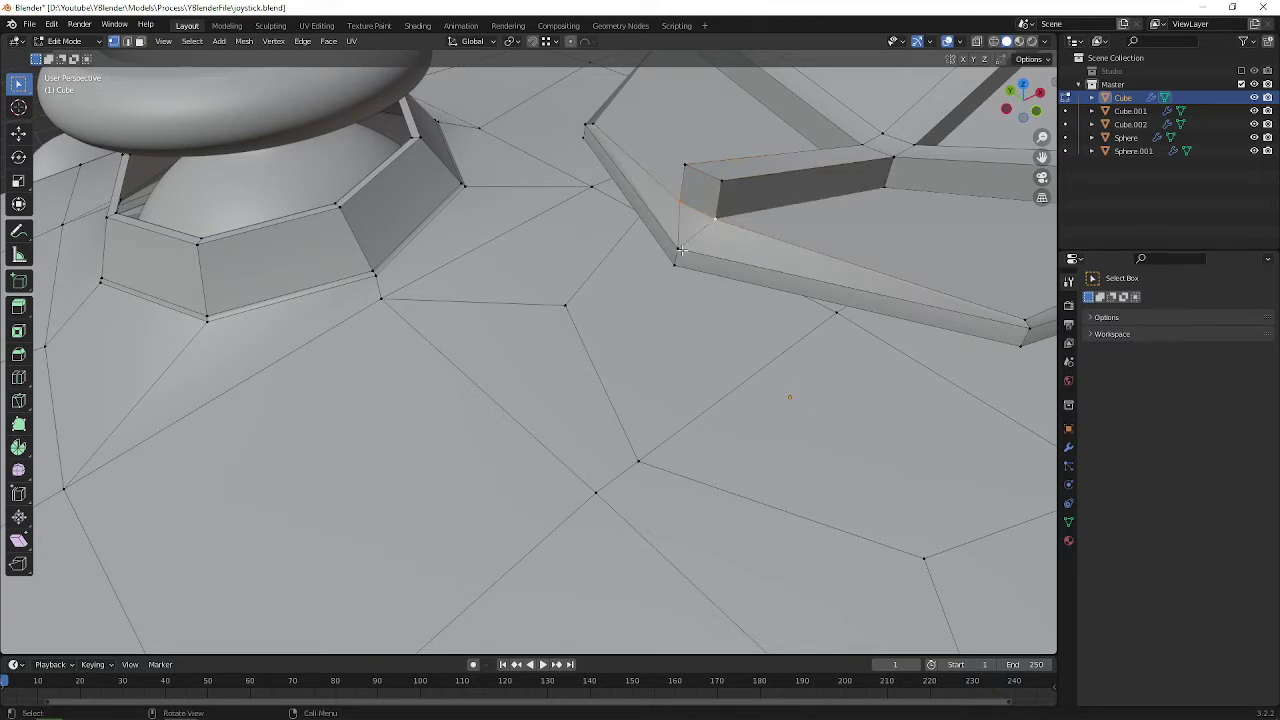
# Step: Delete the lower edge loop of the disc's side wall
pyautogui.moveTo(750, 277); pyautogui.dragTo(716, 240, button='middle')
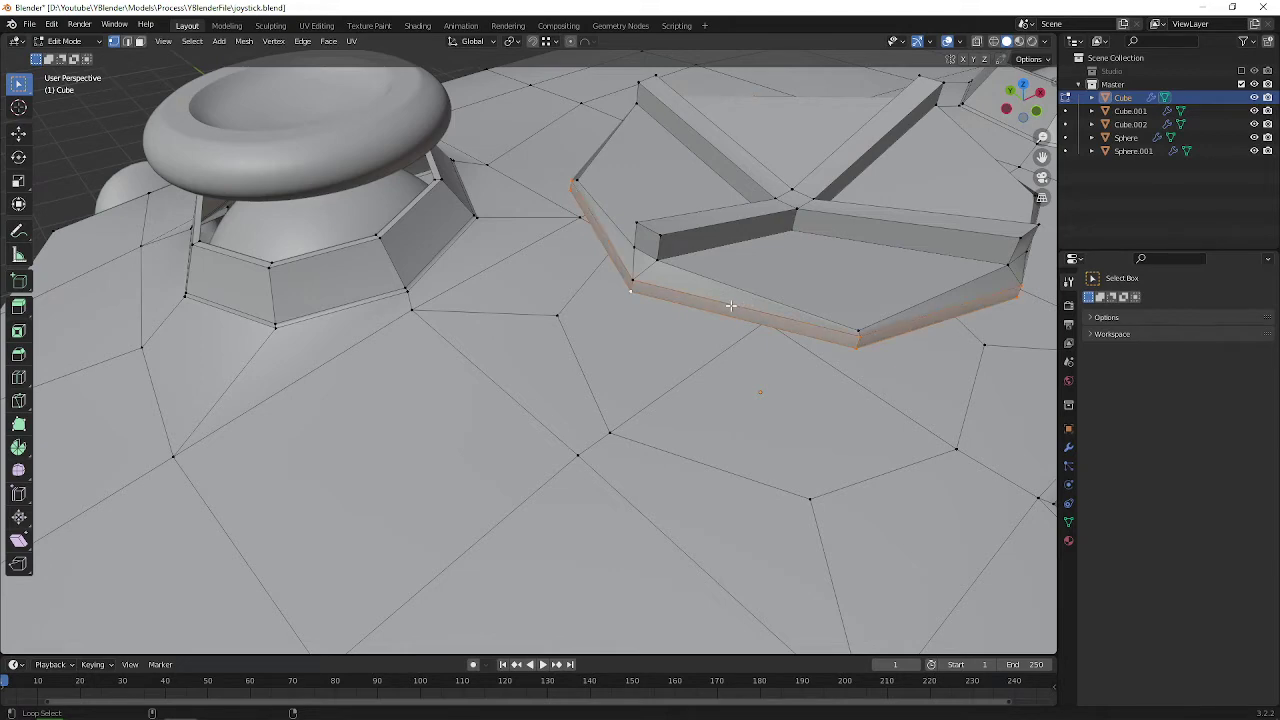
pyautogui.moveTo(903, 329); pyautogui.dragTo(781, 337, button='middle')
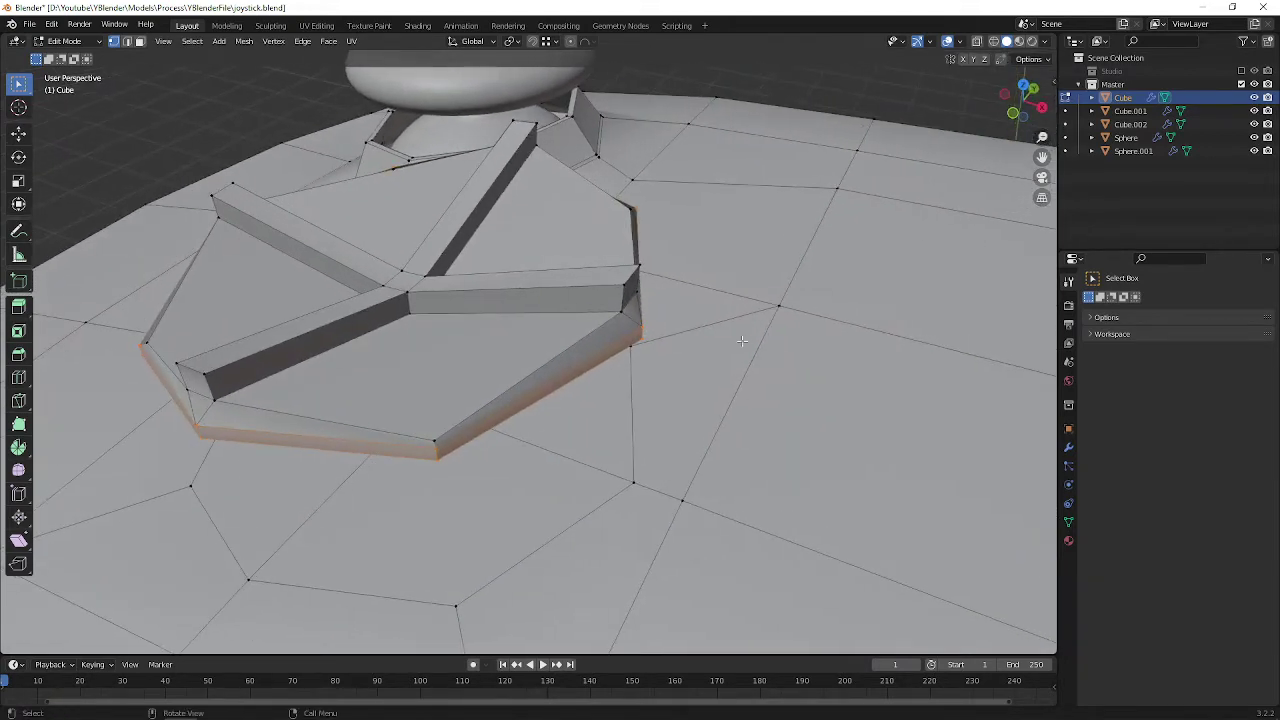
pyautogui.press('x')
pyautogui.click(738, 340)
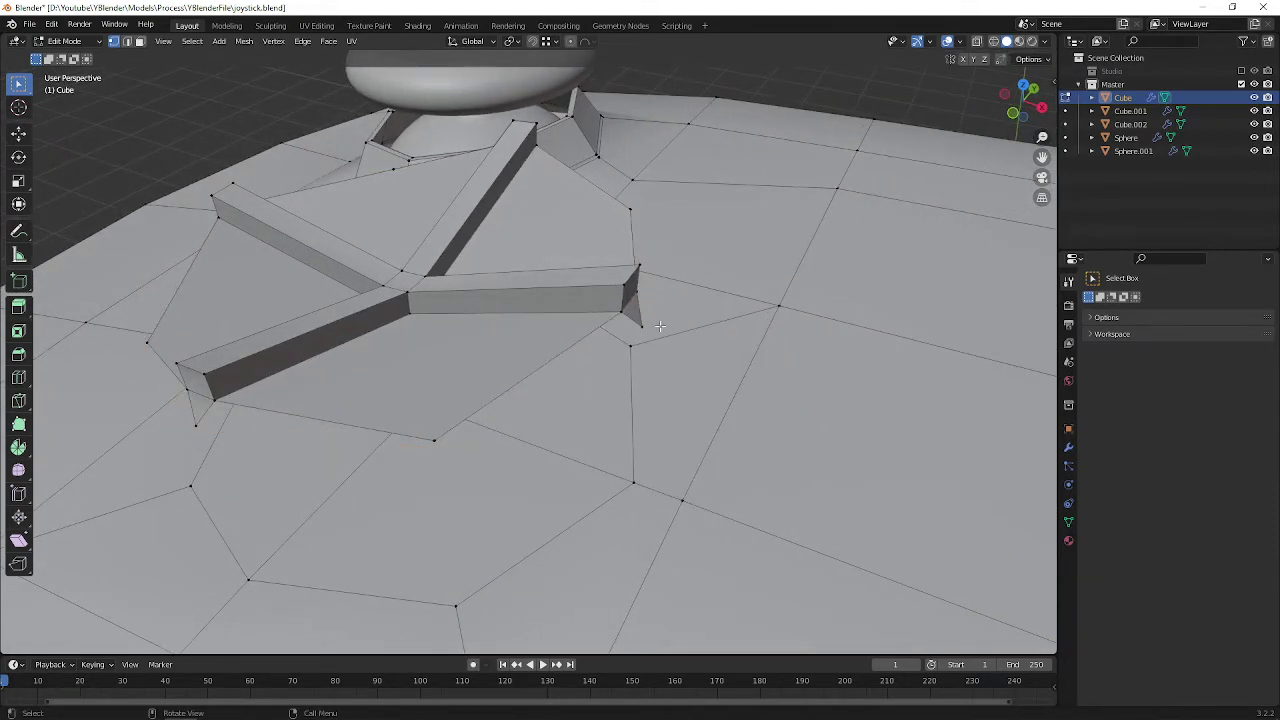
# Step: Delete the leftover vertices hanging below the outer ends of the cross bars
pyautogui.moveTo(657, 327); pyautogui.dragTo(409, 336, button='middle')
pyautogui.press('x')
pyautogui.click(334, 371)
pyautogui.moveTo(334, 371); pyautogui.dragTo(402, 157, button='middle')
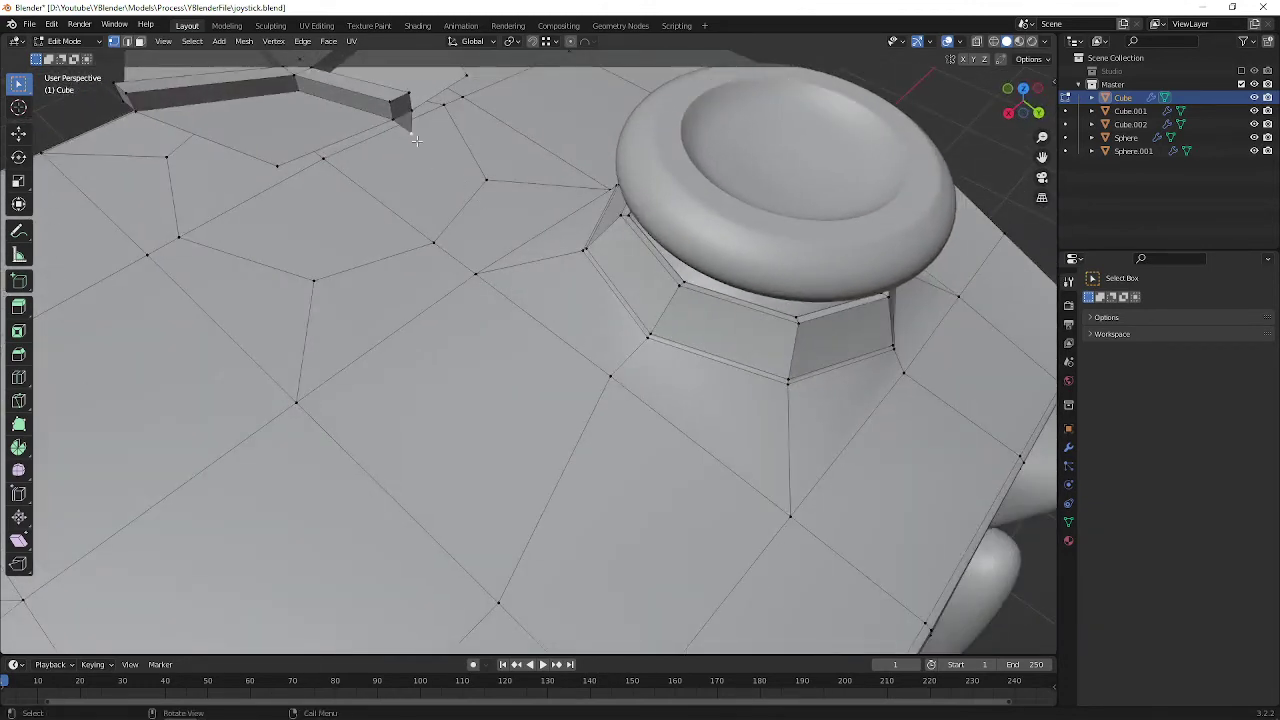
pyautogui.press('x')
pyautogui.click(449, 183)
pyautogui.hotkey('ctrl', 'z')
pyautogui.moveTo(454, 128); pyautogui.dragTo(486, 139, button='middle')
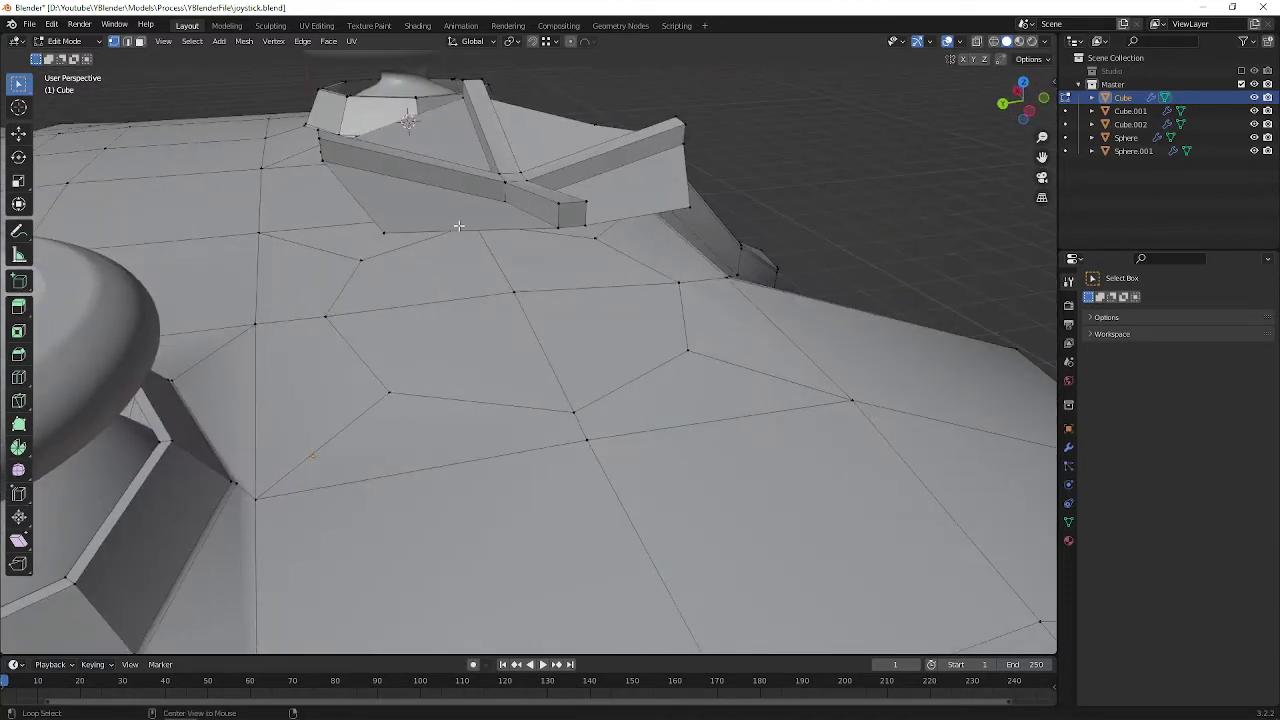
# Step: Extrude the disc's outer edge loop about 5 cm downwards along Z and preview the smoothed result
pyautogui.moveTo(521, 247); pyautogui.dragTo(559, 262, button='middle')
pyautogui.press('e')
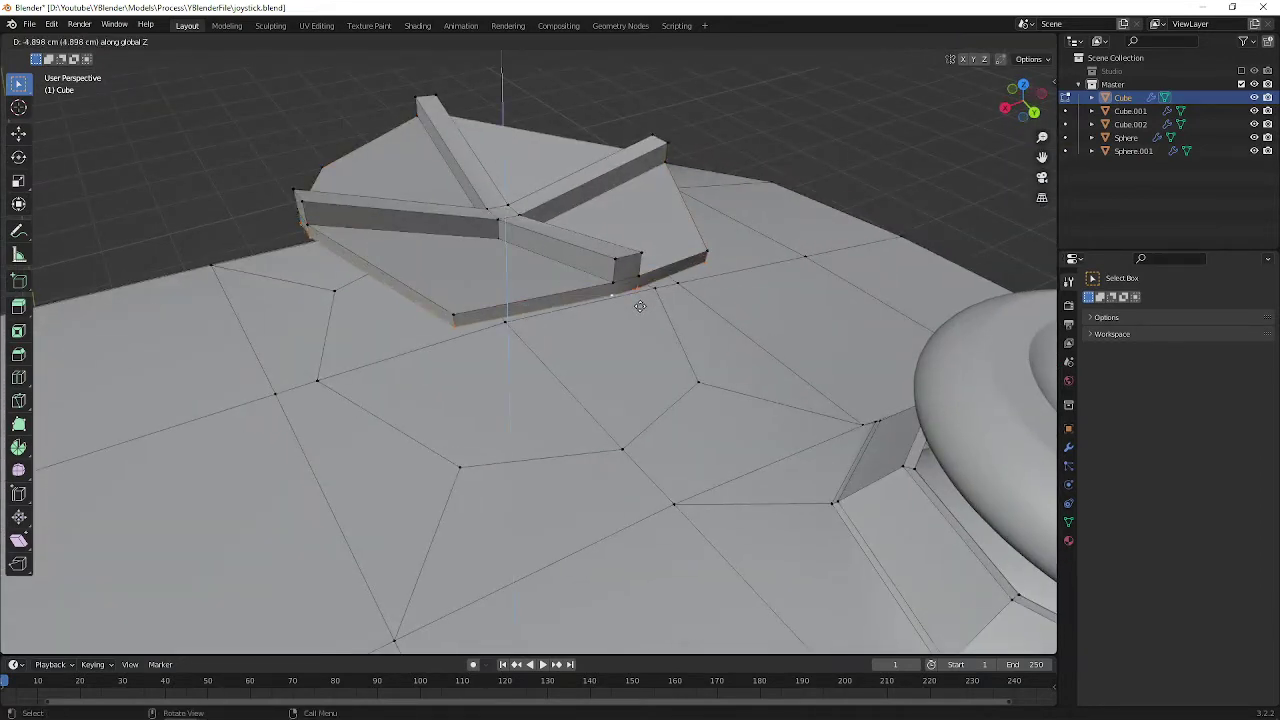
pyautogui.click(640, 312)
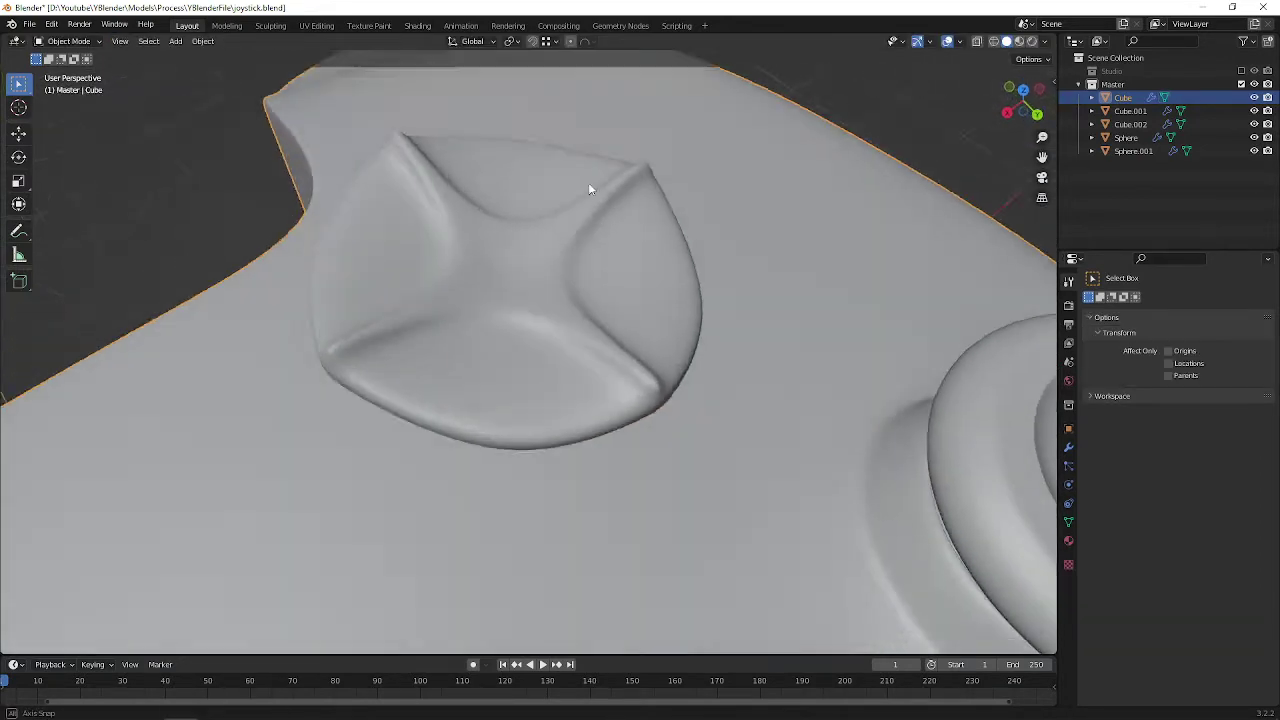
pyautogui.moveTo(591, 189); pyautogui.dragTo(451, 157, button='middle')
# Step: Extrude the side wall's lower edge loop downwards along Z by about another 4 cm and preview the smoothed shape
pyautogui.press('Tab')
pyautogui.scroll(1, 645, 245)
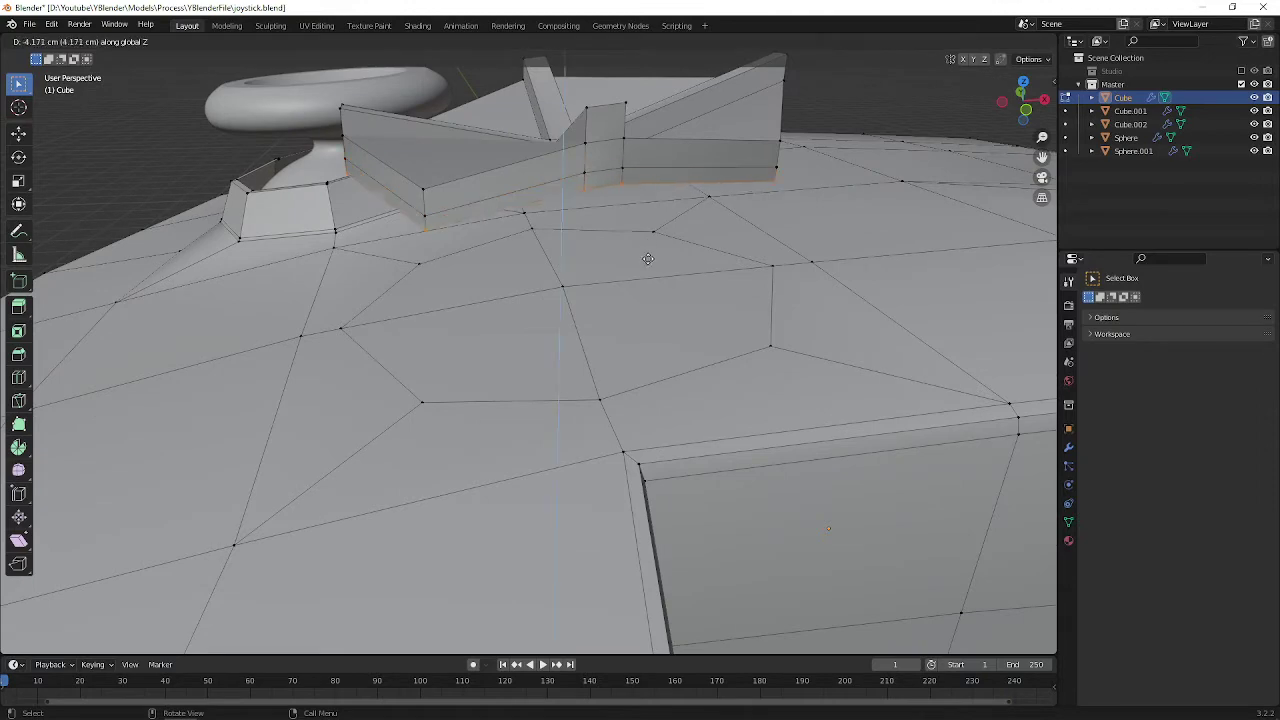
pyautogui.press('Tab')
pyautogui.moveTo(599, 124); pyautogui.dragTo(604, 307, button='middle')
pyautogui.press('Tab')
pyautogui.scroll(4, 604, 307)
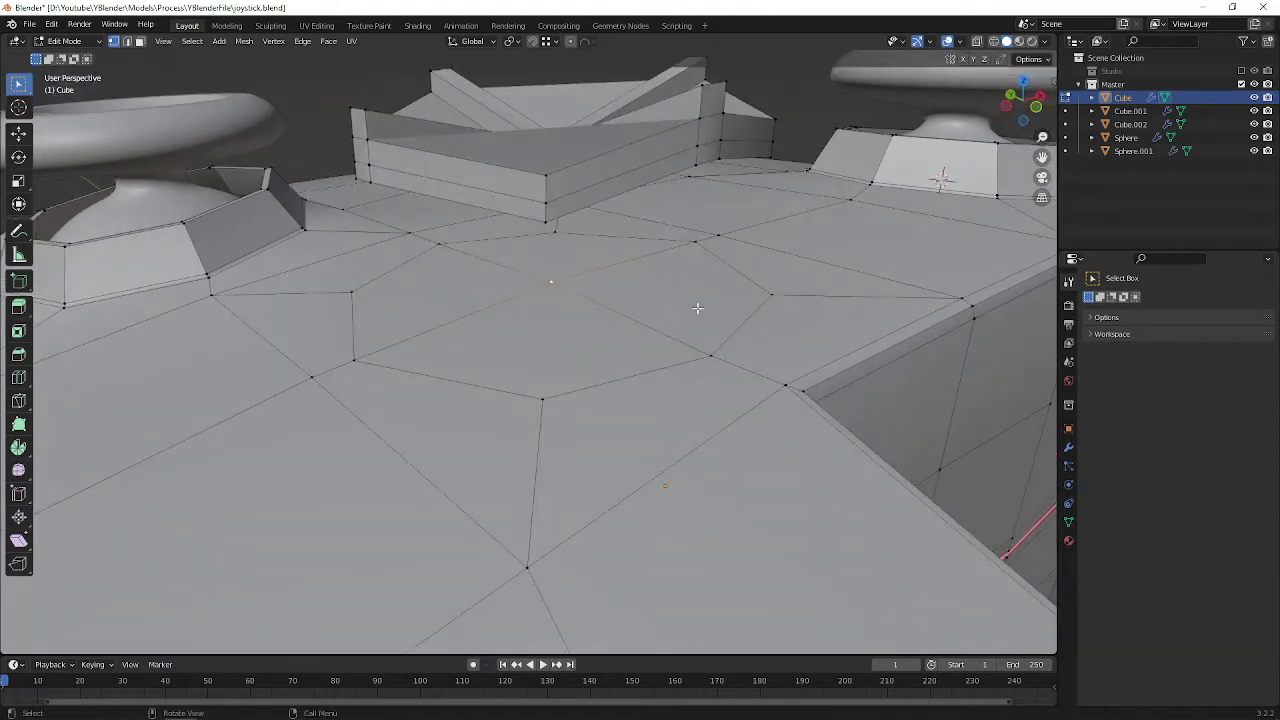
# Step: Open an octagonal hole in the body by removing the vertex below the disc, and lower the whole disc into it along Z
pyautogui.press('h')
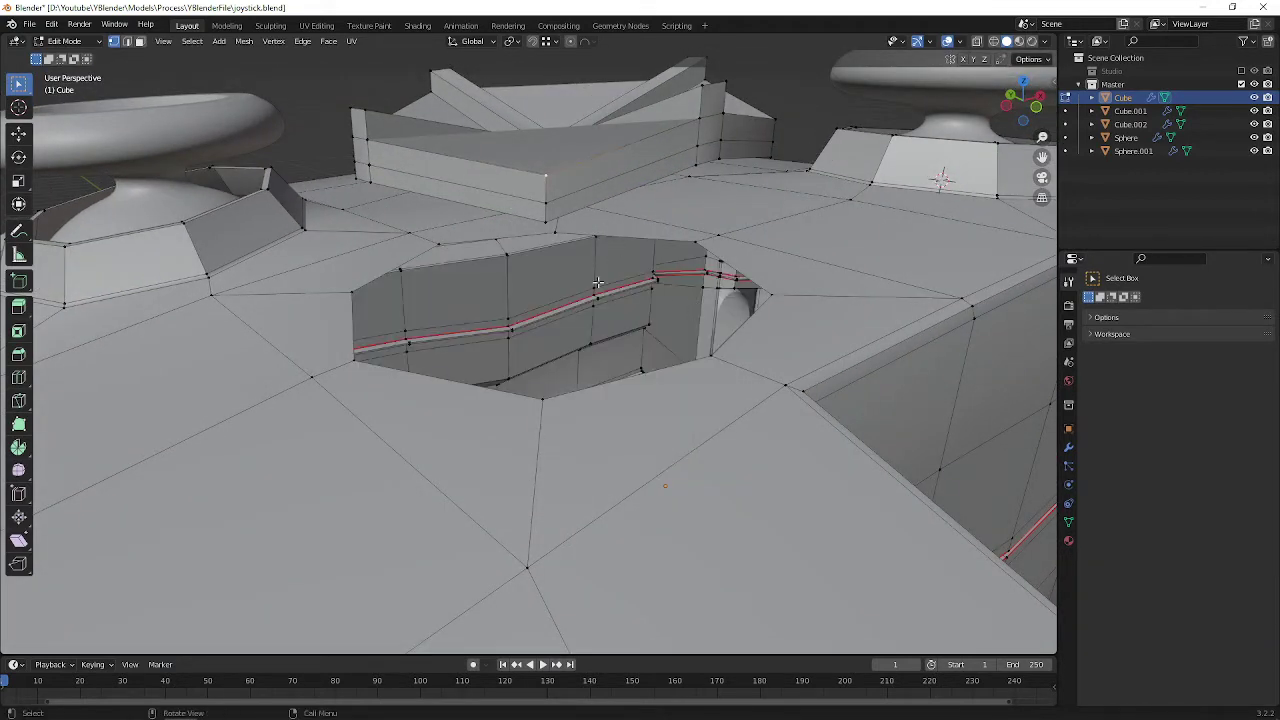
pyautogui.hotkey('ctrl', 'l')
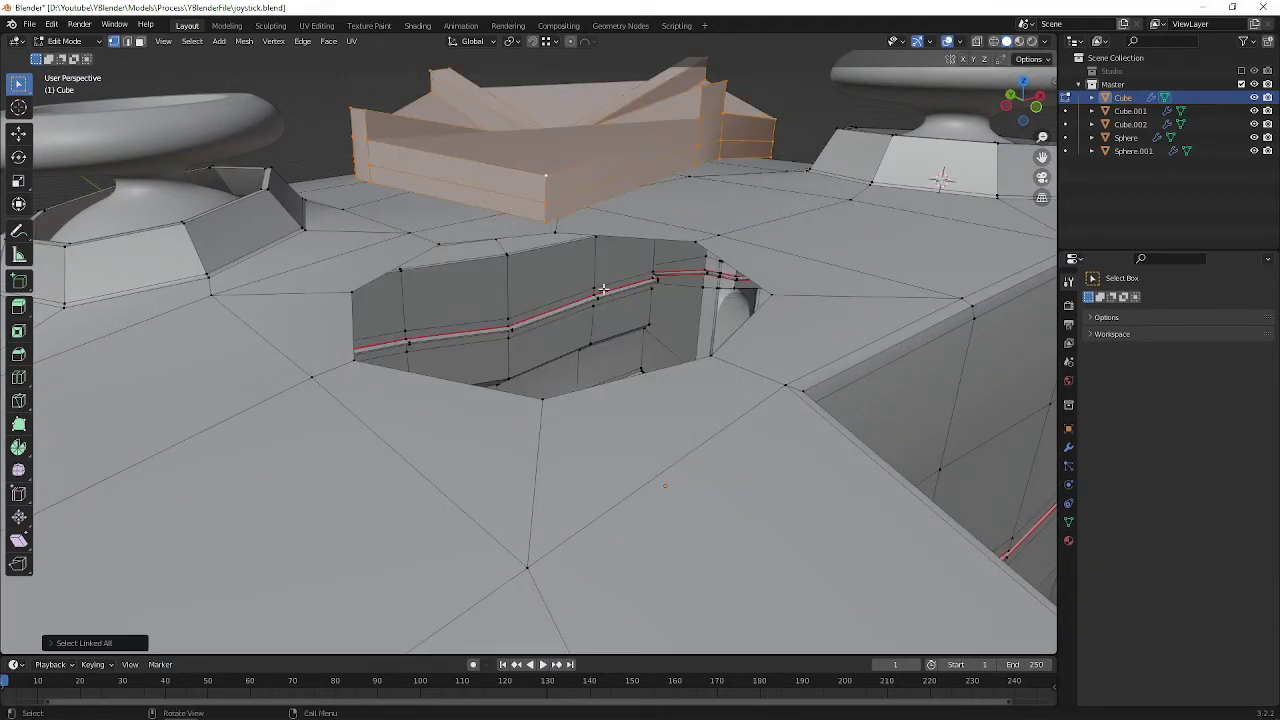
pyautogui.press('g')
pyautogui.press('z')
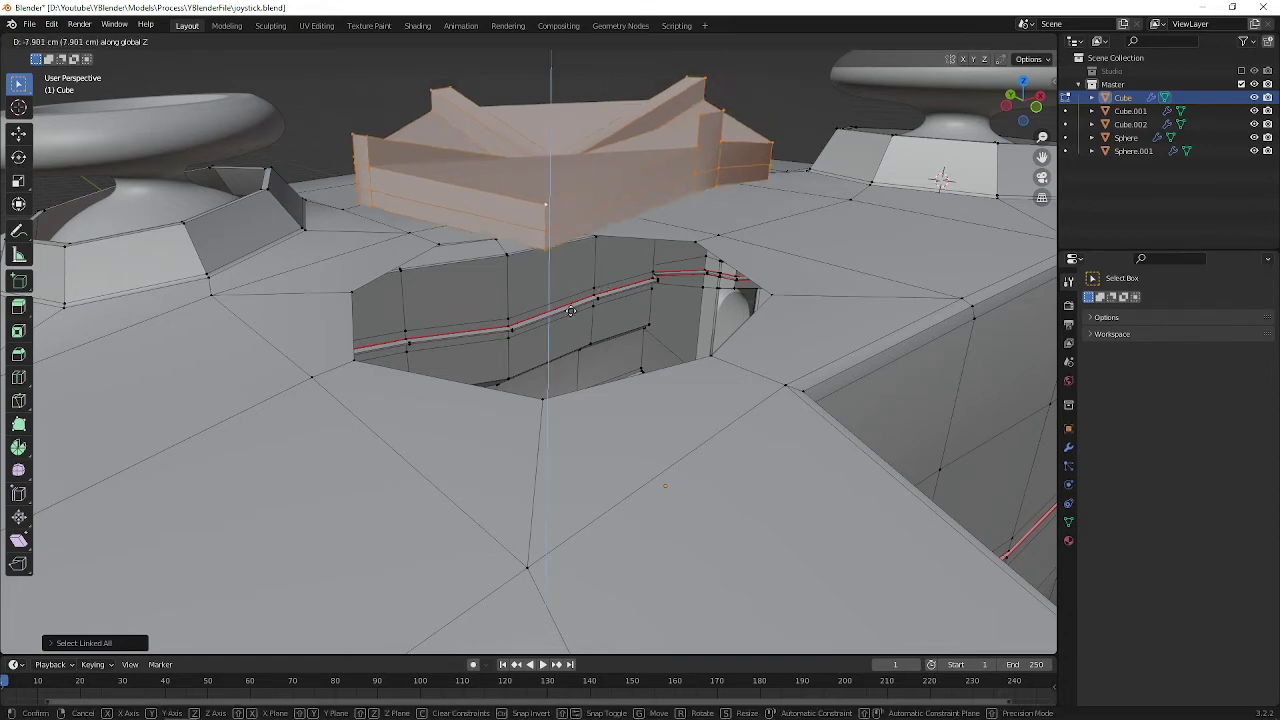
pyautogui.click(606, 437)
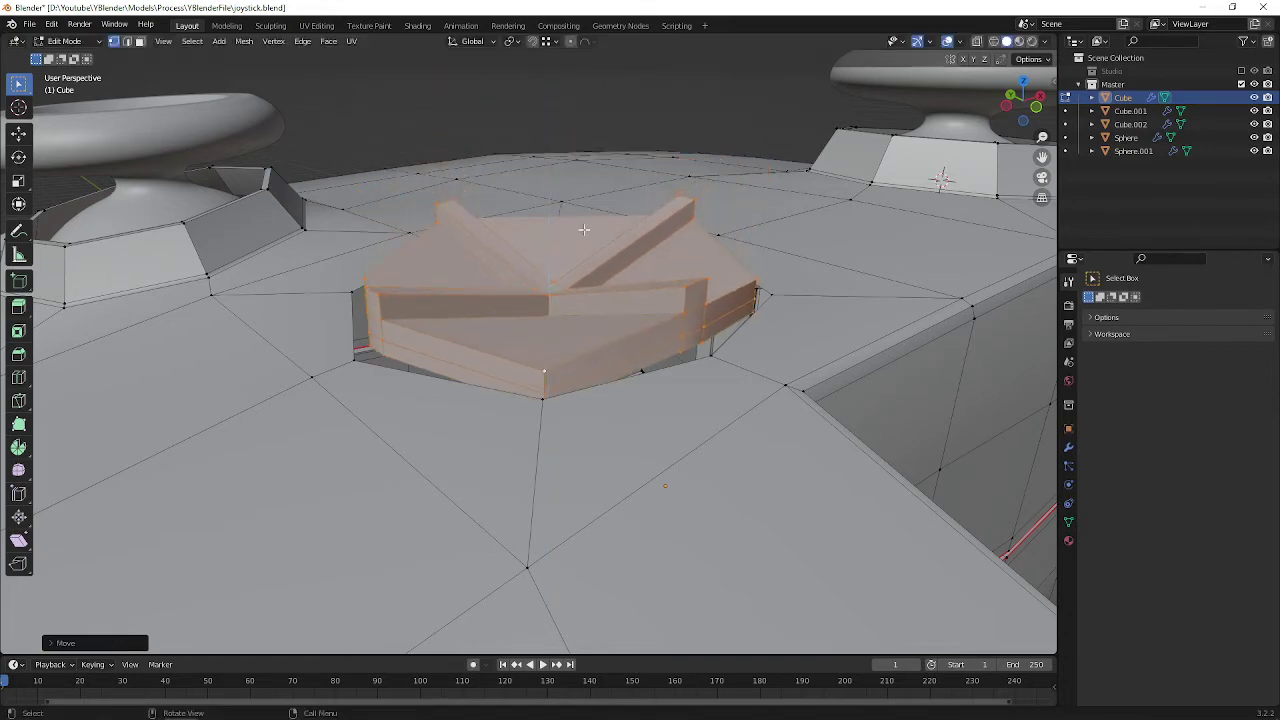
# Step: Scale the whole disc up to about 1.05 so it fills the octagonal hole, and preview the smoothed result
pyautogui.moveTo(606, 437); pyautogui.dragTo(541, 303, button='middle')
pyautogui.press('KP_7')
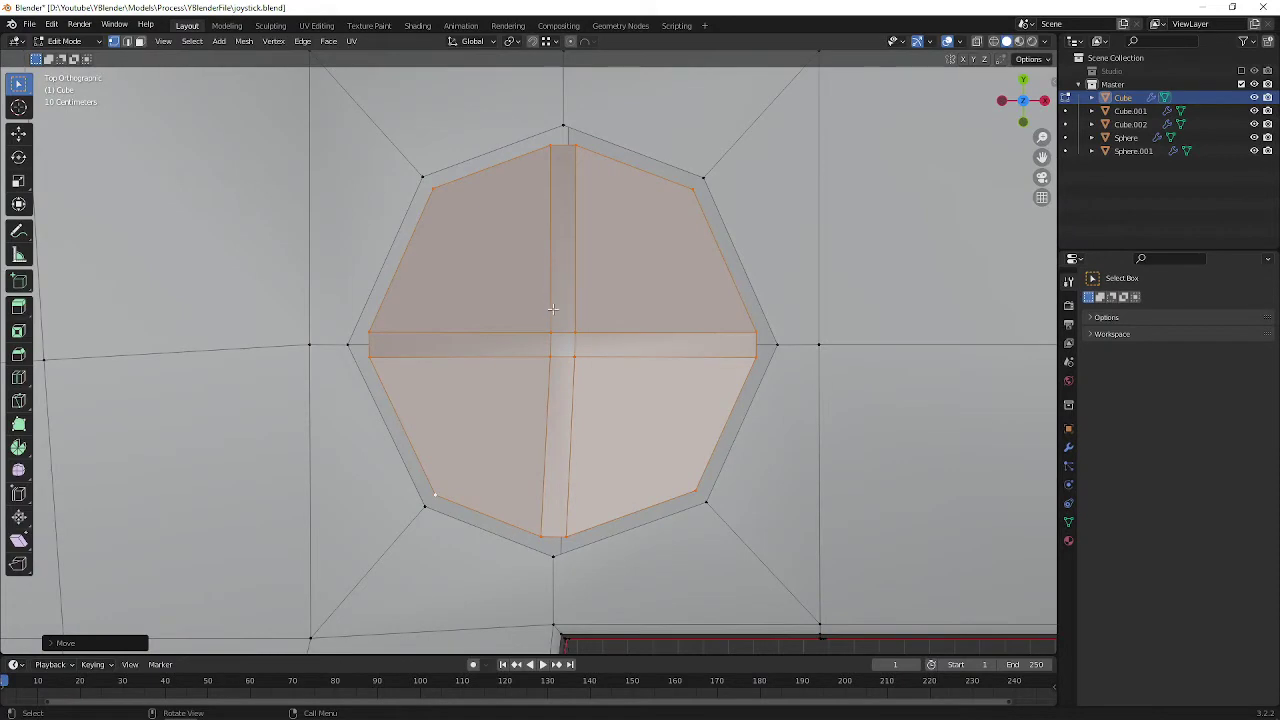
pyautogui.press('s')
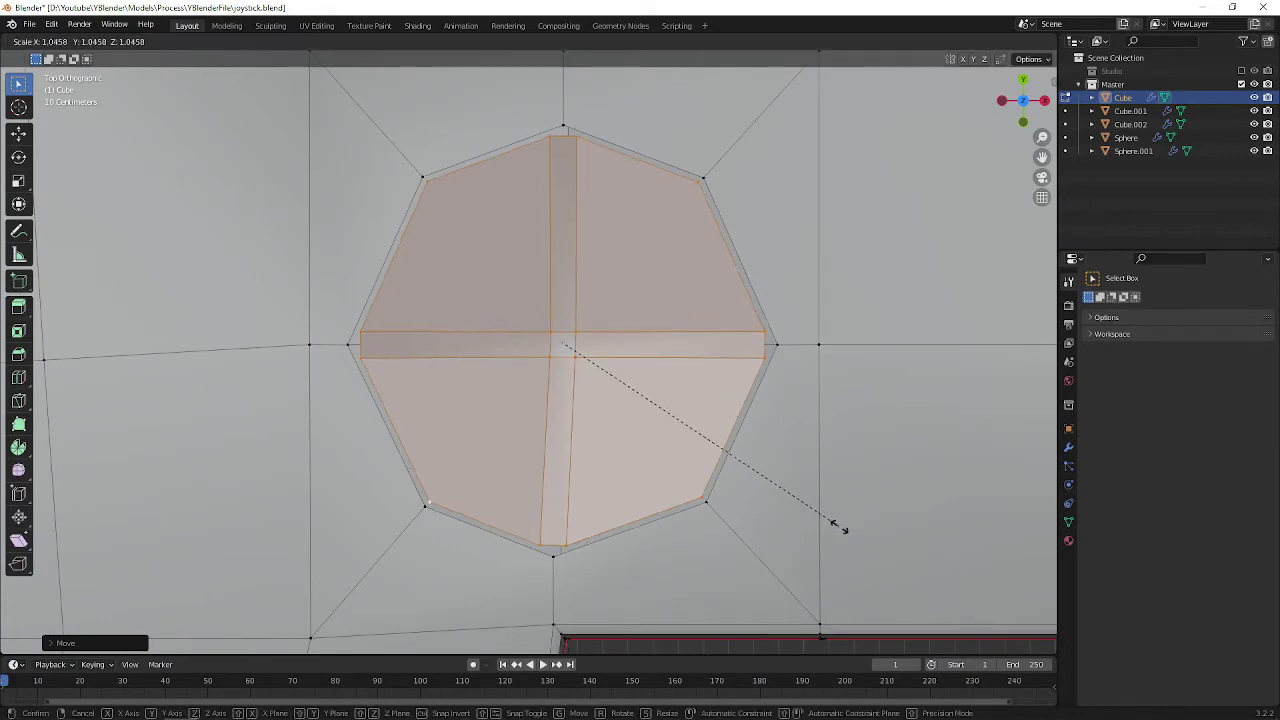
pyautogui.click(838, 527)
pyautogui.press('Tab')
pyautogui.moveTo(840, 531); pyautogui.dragTo(578, 295, button='middle')
# Step: Move the body's octagonal hole edge loop down about 9.7 cm along Z
pyautogui.press('Tab')
pyautogui.keyDown('alt'); pyautogui.click(569, 489); pyautogui.keyUp('alt')
pyautogui.moveTo(569, 489); pyautogui.dragTo(673, 379, button='middle')
pyautogui.press('g')
pyautogui.press('z')
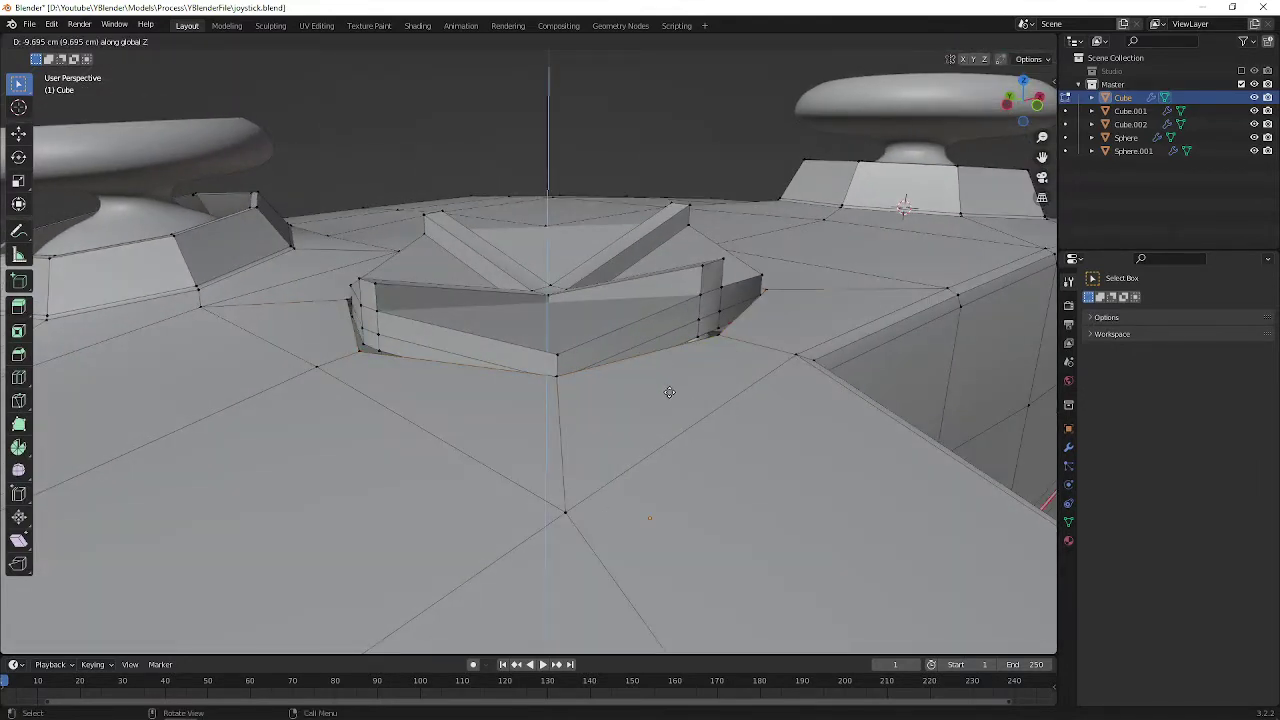
pyautogui.click(669, 392)
# Step: Bevel the hole's edge loop with a narrow single segment and preview the smoothed rim
pyautogui.moveTo(383, 355); pyautogui.dragTo(662, 420, button='middle')
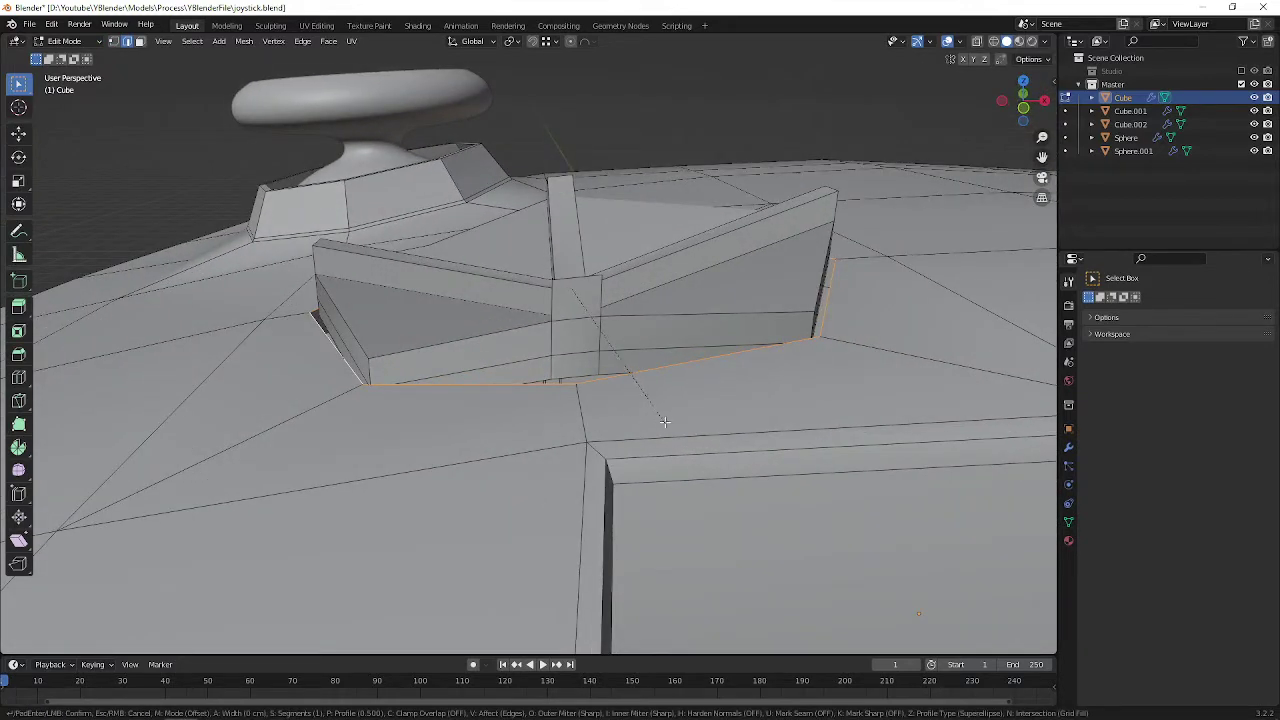
pyautogui.press('Tab')
pyautogui.moveTo(590, 338); pyautogui.dragTo(640, 349, button='middle')
pyautogui.press('Tab')
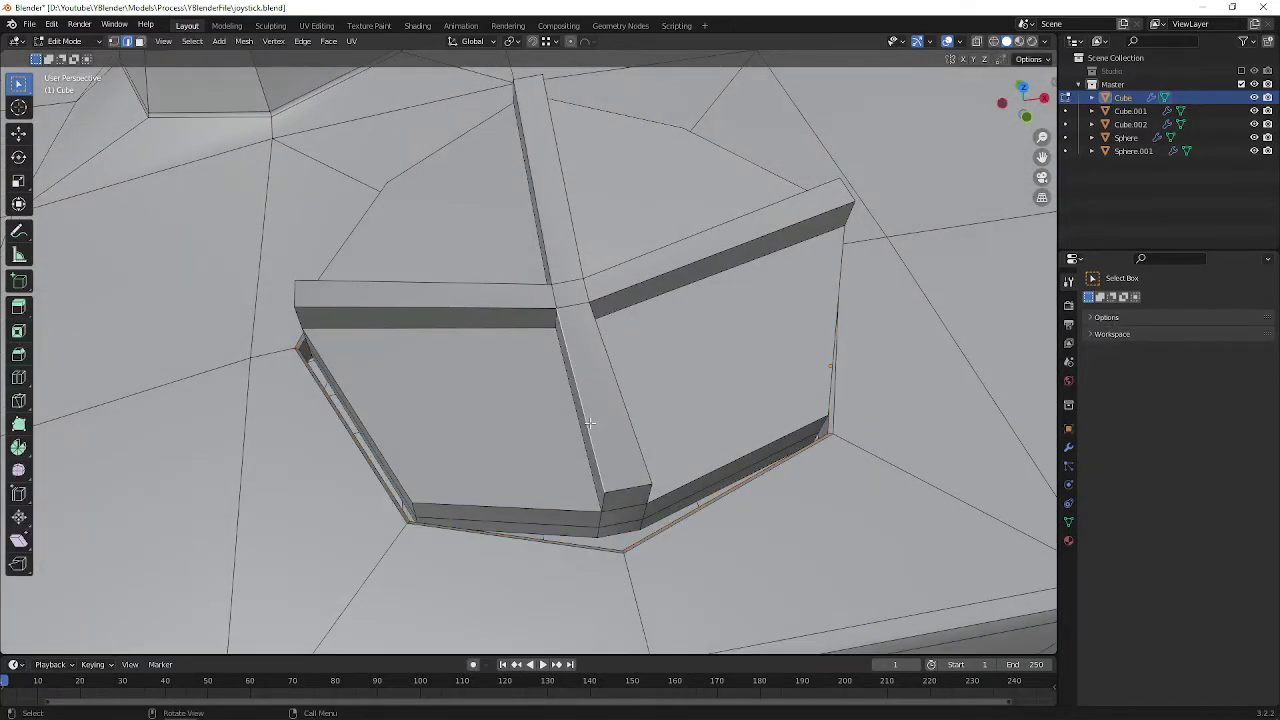
# Step: Select the whole linked disc and scale it slightly to fit the beveled hole
pyautogui.hotkey('ctrl', 'l')
pyautogui.press('KP_7')
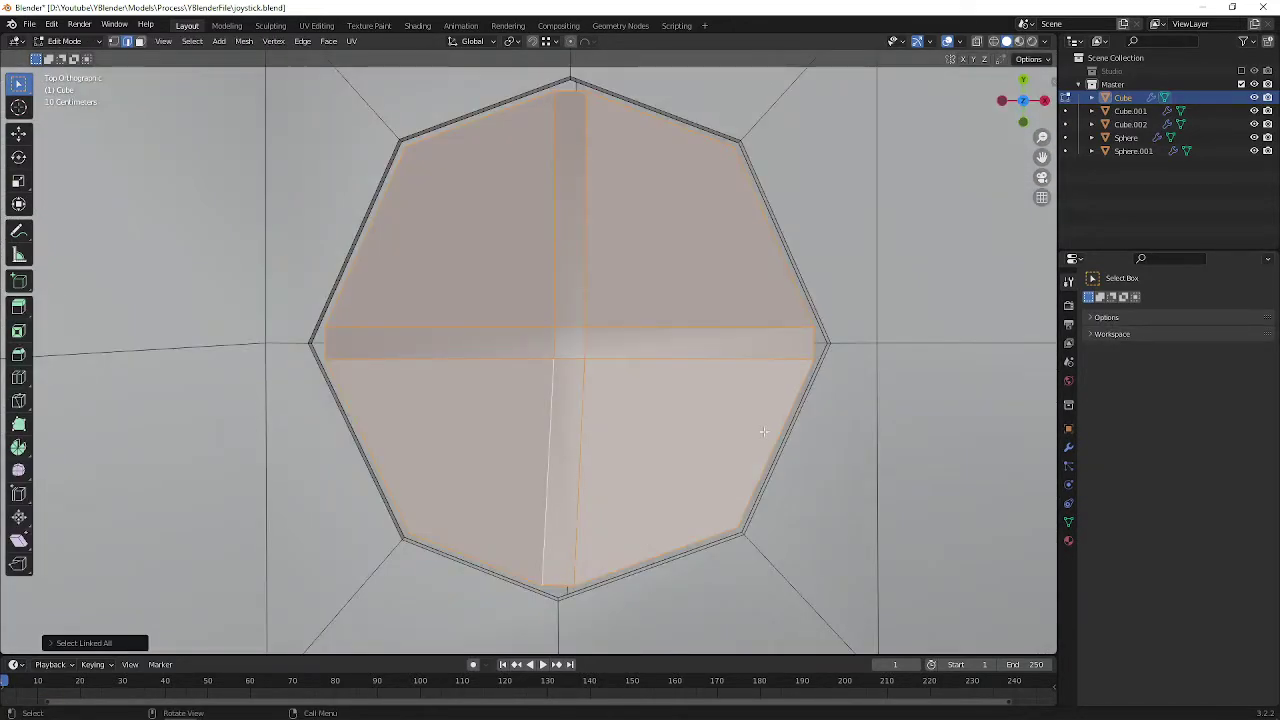
pyautogui.press('s')
pyautogui.click(874, 518)
# Step: Adjust the disc's height in the hole along Z and preview the smoothed button
pyautogui.press('g')
pyautogui.press('z')
pyautogui.click(876, 525)
pyautogui.moveTo(876, 525); pyautogui.dragTo(838, 410, button='middle')
pyautogui.press('g')
pyautogui.press('z')
pyautogui.click(836, 398)
pyautogui.press('Tab')
pyautogui.moveTo(813, 367); pyautogui.dragTo(757, 404, button='middle')
pyautogui.press('Tab')
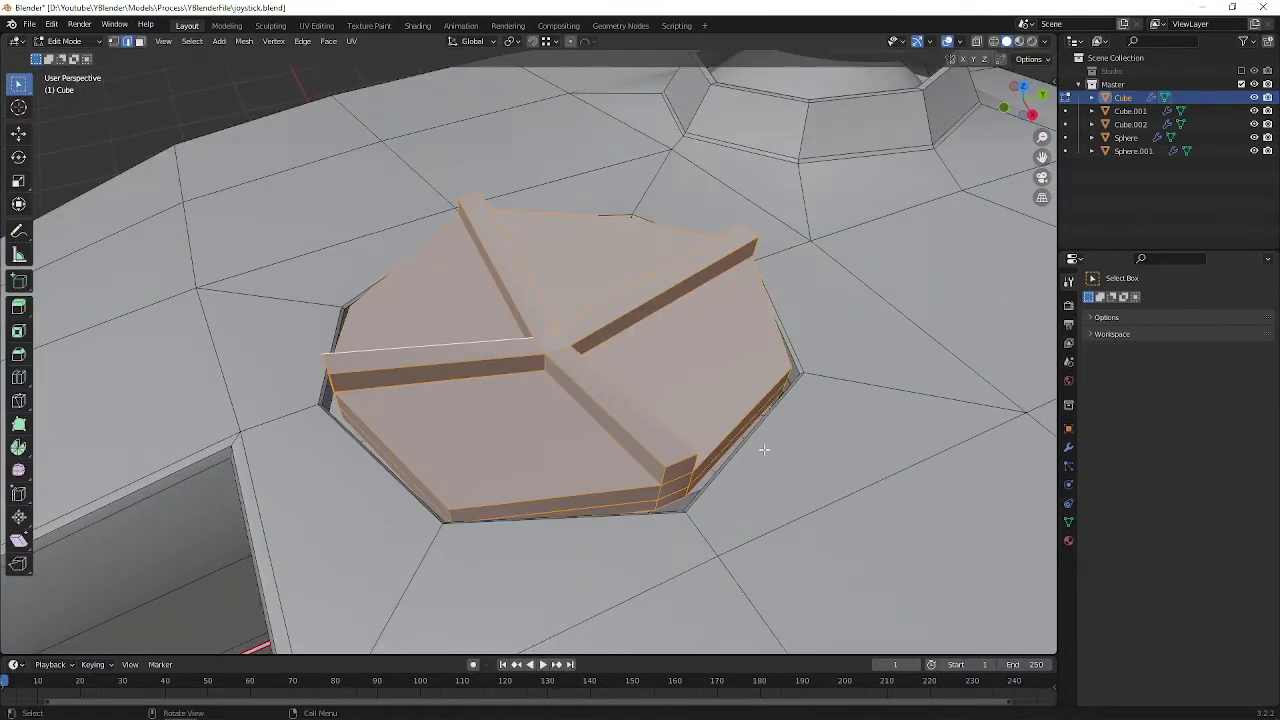
# Step: Raise the disc slightly along Z and enlarge it slightly within the hole
pyautogui.moveTo(744, 452); pyautogui.dragTo(749, 457, button='middle')
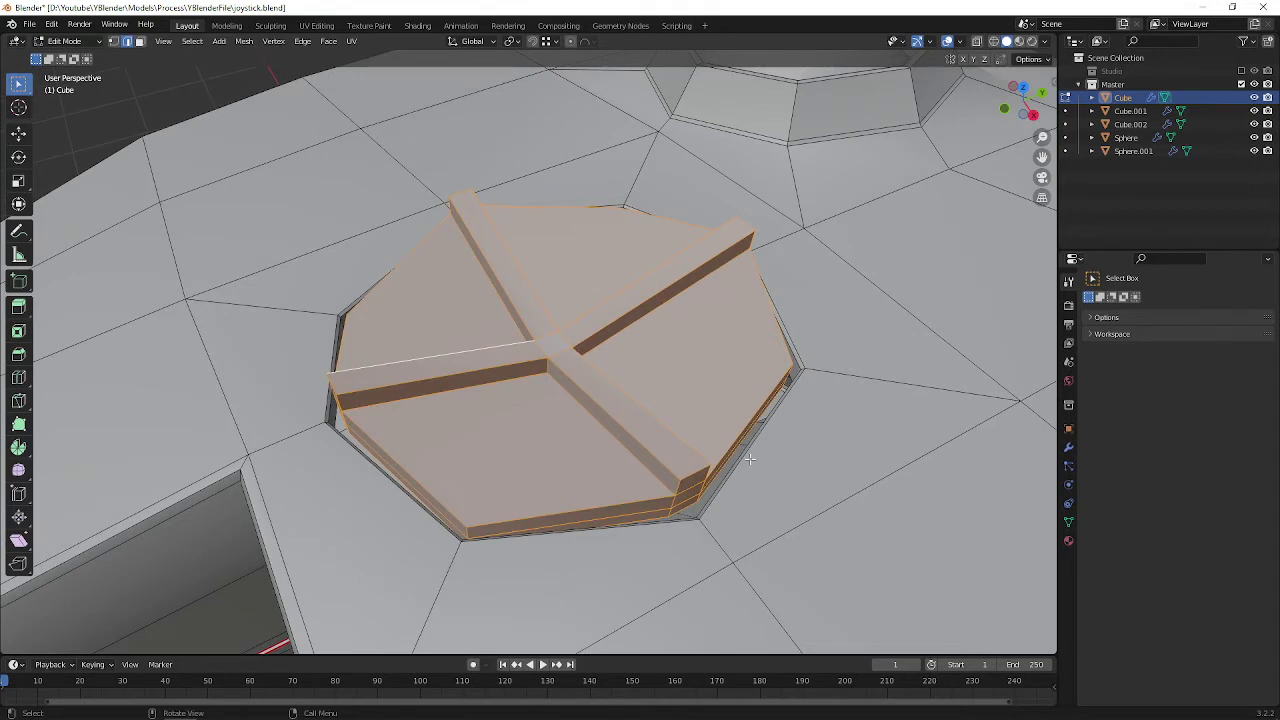
pyautogui.press('g')
pyautogui.press('z')
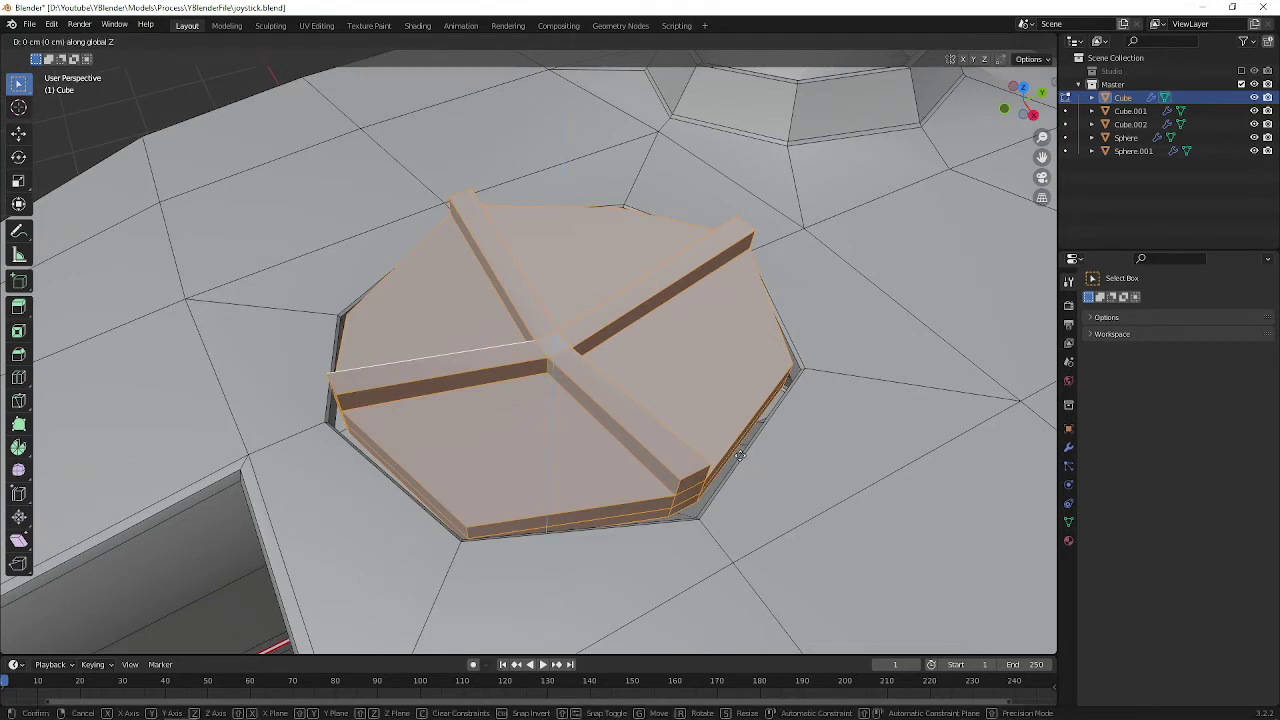
pyautogui.click(738, 448)
pyautogui.press('s')
pyautogui.click(760, 471)
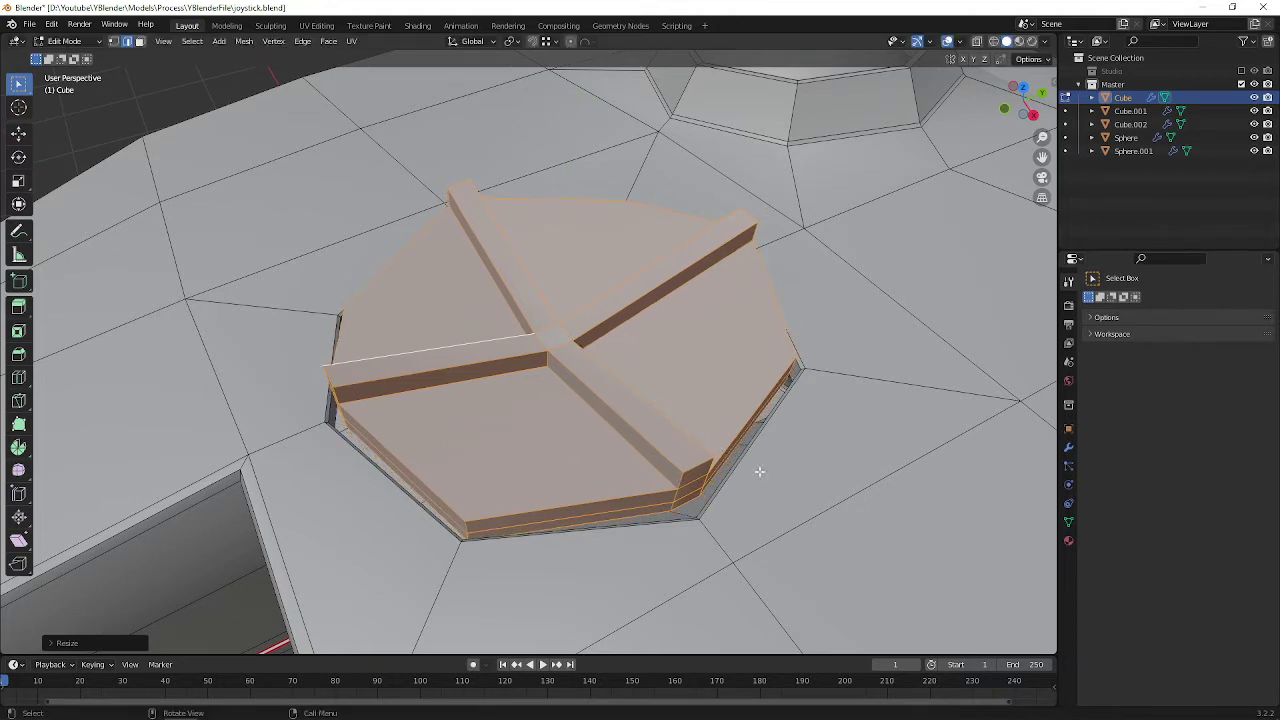
# Step: Add a centred loop cut lengthwise along each of the two crossing bars
pyautogui.hotkey('ctrl', 'r')
pyautogui.click(702, 470)
pyautogui.rightClick(702, 470)
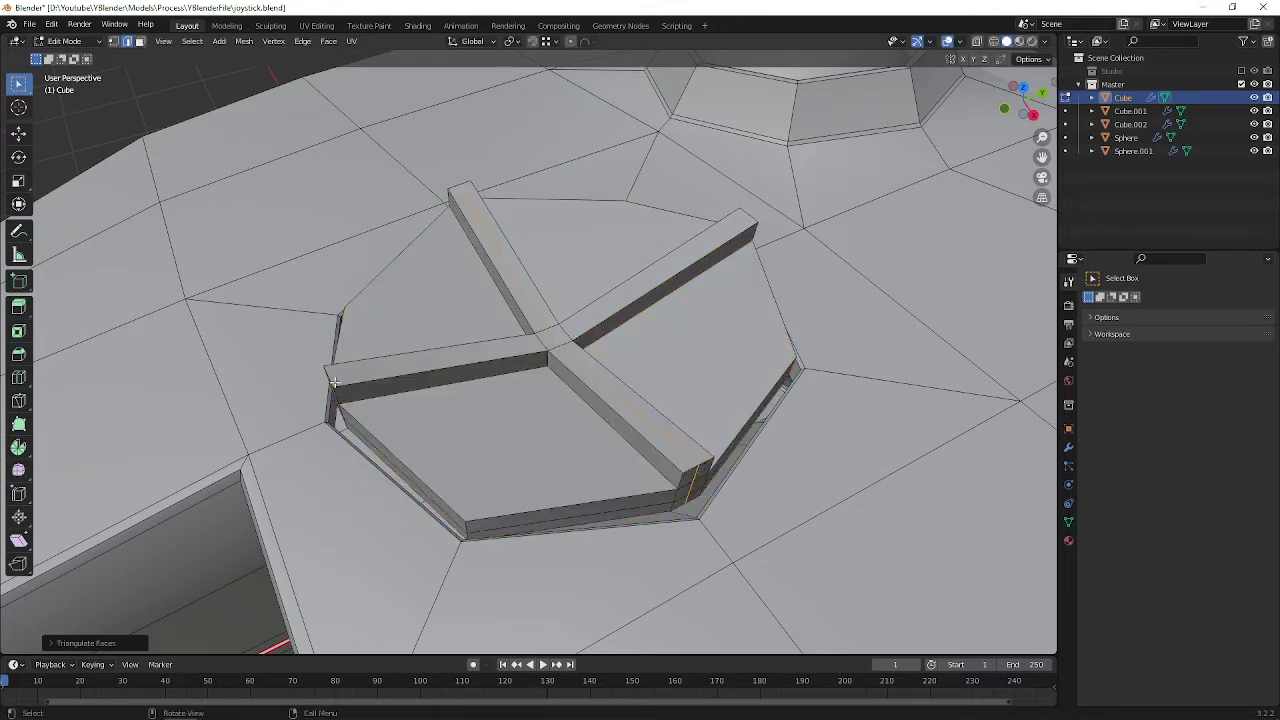
pyautogui.rightClick(539, 336)
pyautogui.press('Escape')
pyautogui.hotkey('ctrl', 'r')
pyautogui.click(551, 336)
pyautogui.rightClick(550, 336)
pyautogui.keyDown('alt'); pyautogui.click(528, 323); pyautogui.keyUp('alt')
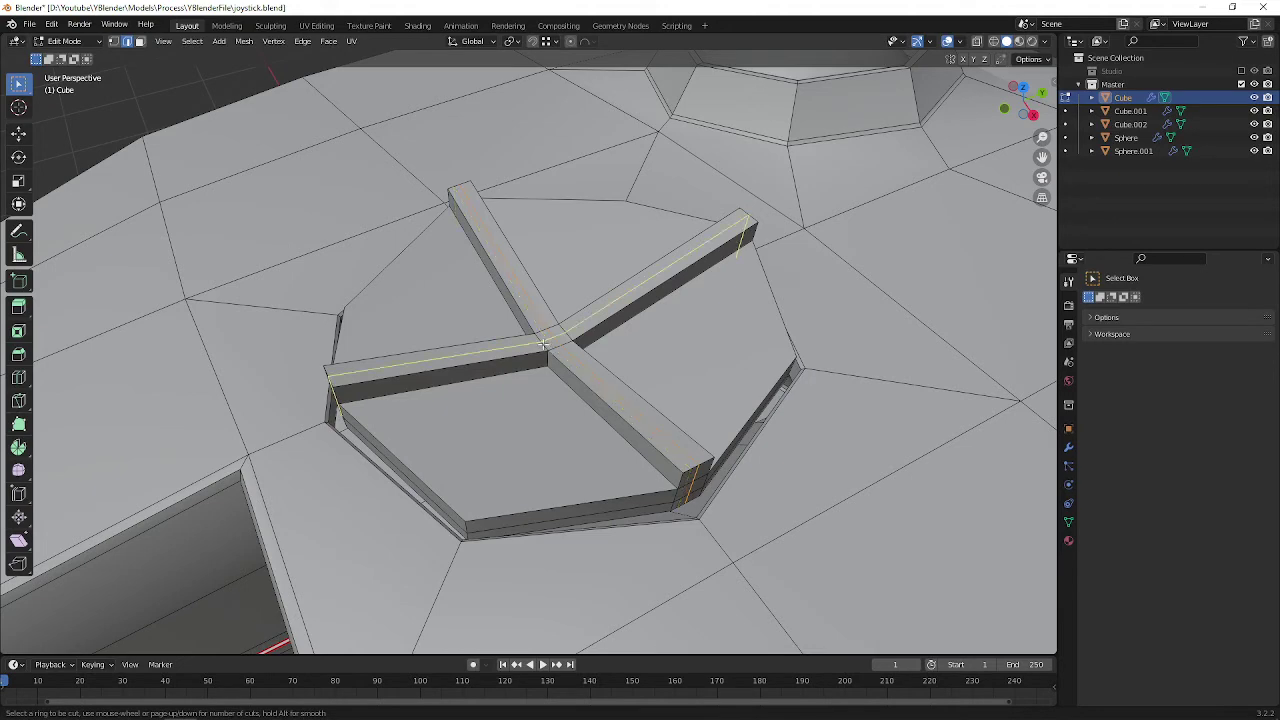
# Step: Examine the smoothed cross bars and the mesh at the bars' outer ends
pyautogui.press('Tab')
pyautogui.moveTo(591, 349); pyautogui.dragTo(540, 310, button='middle')
pyautogui.scroll(2, 734, 420)
pyautogui.press('Tab')
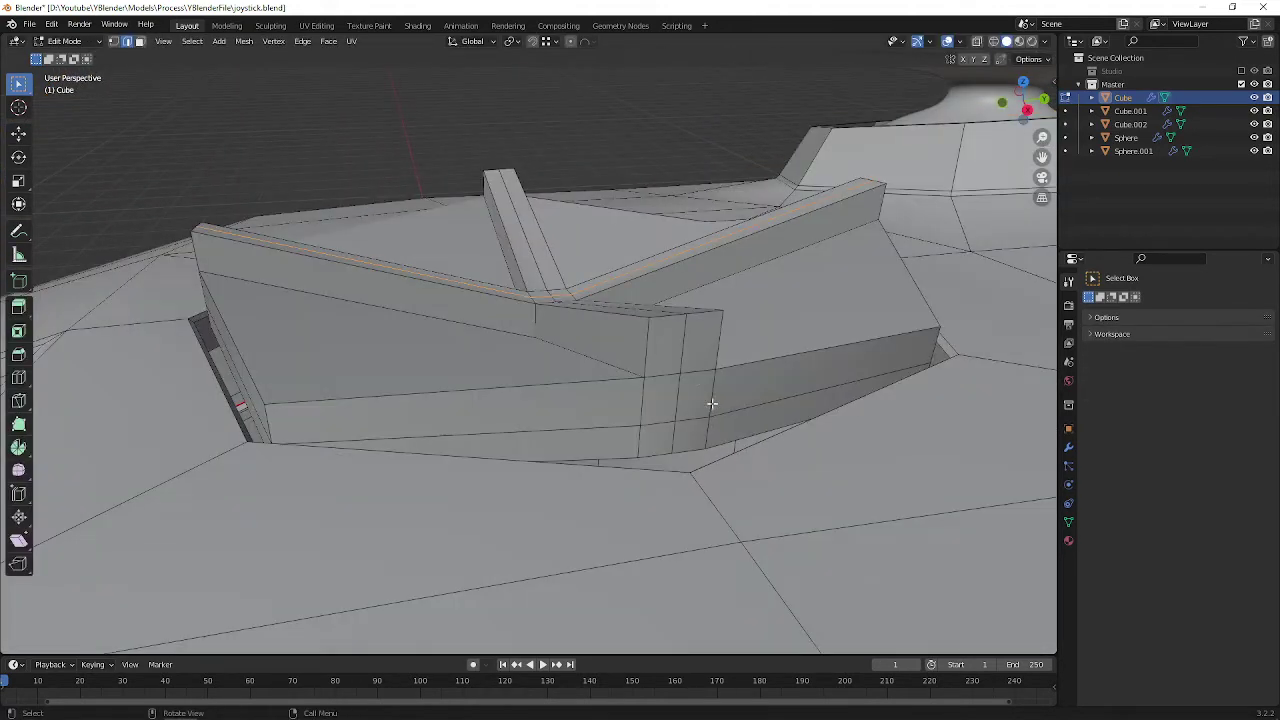
pyautogui.moveTo(690, 376); pyautogui.dragTo(638, 342, button='middle')
pyautogui.press('Tab')
pyautogui.press('Tab')
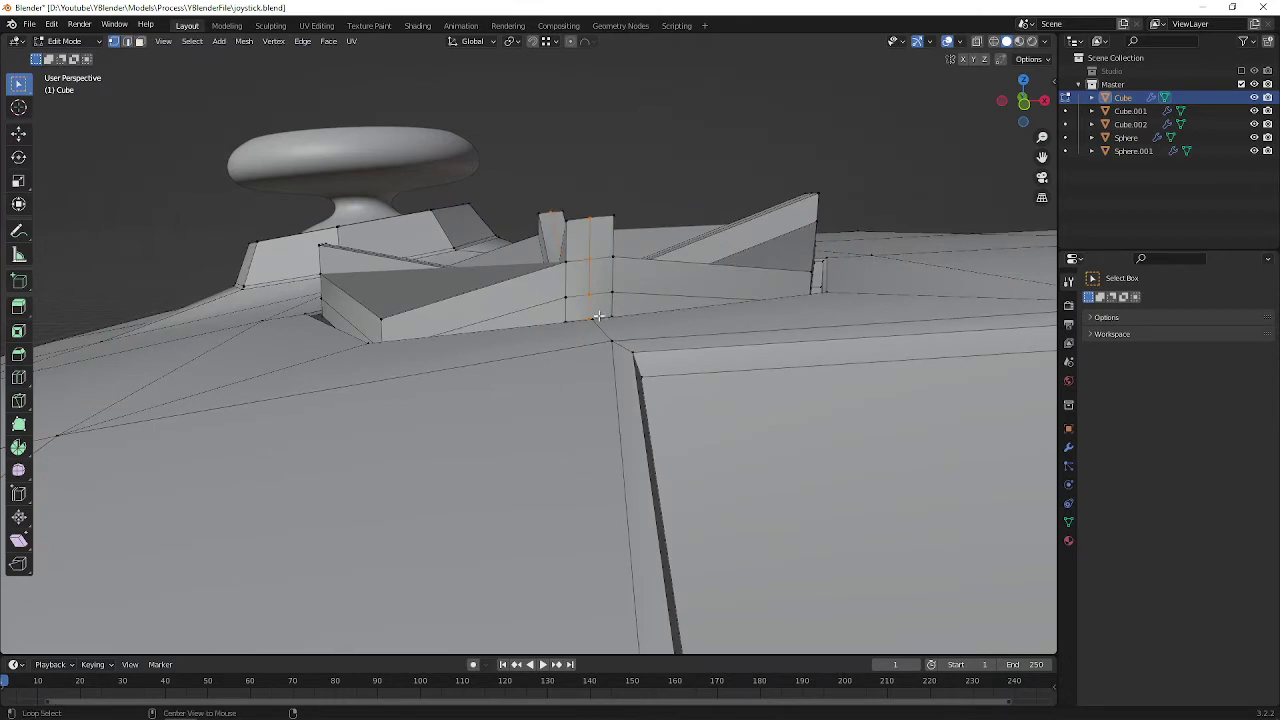
# Step: Move the bottom edge loop of the disc's side wall downwards along Z, working in wireframe
pyautogui.hotkey('shift', 'z')
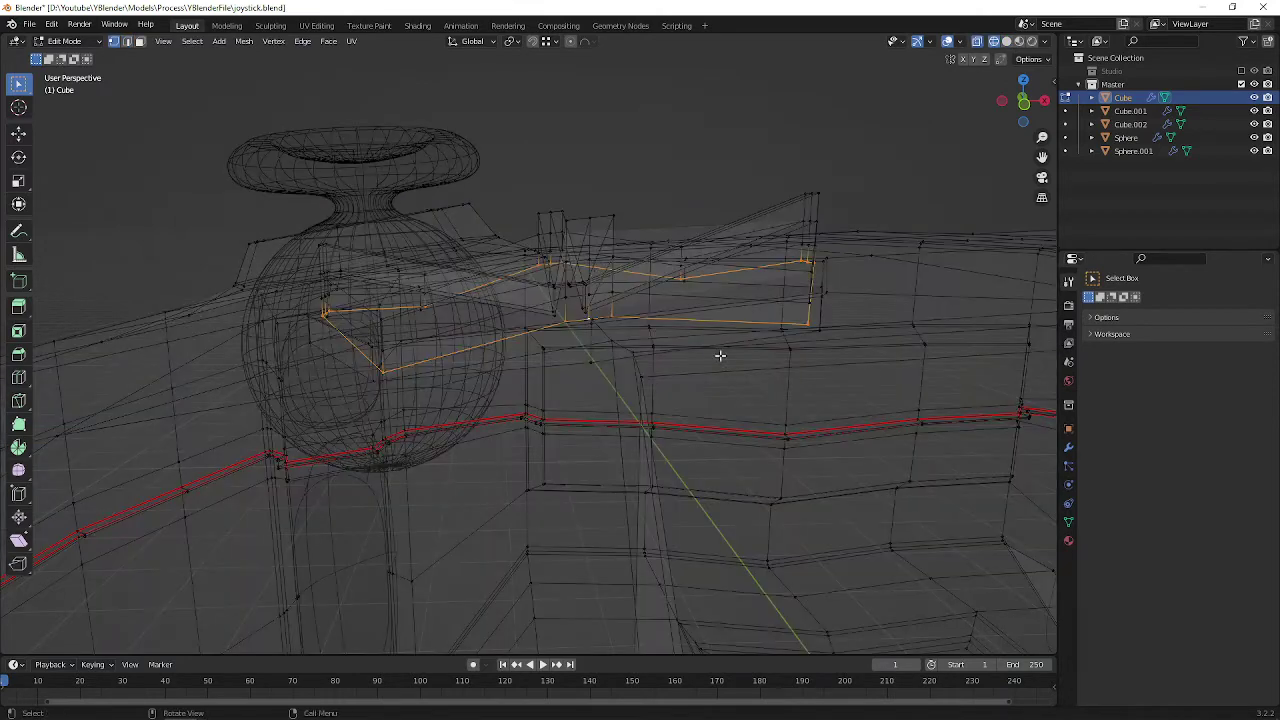
pyautogui.press('g')
pyautogui.press('z')
pyautogui.click(726, 388)
pyautogui.press('Tab')
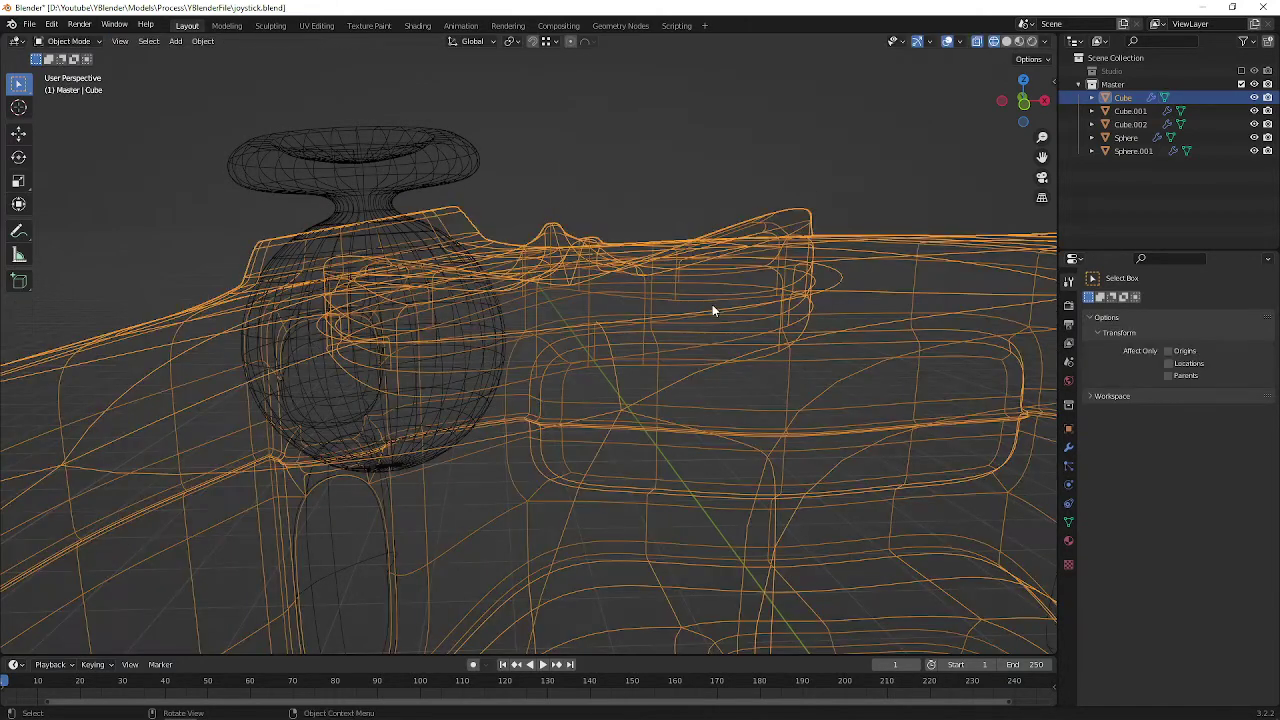
# Step: Examine the smoothed cross button in solid shading, both close up and together with the thumbsticks
pyautogui.moveTo(712, 296); pyautogui.dragTo(714, 335, button='middle')
pyautogui.hotkey('shift', 'z')
pyautogui.scroll(-4, 714, 336)
pyautogui.moveTo(466, 240); pyautogui.dragTo(505, 333, button='middle')
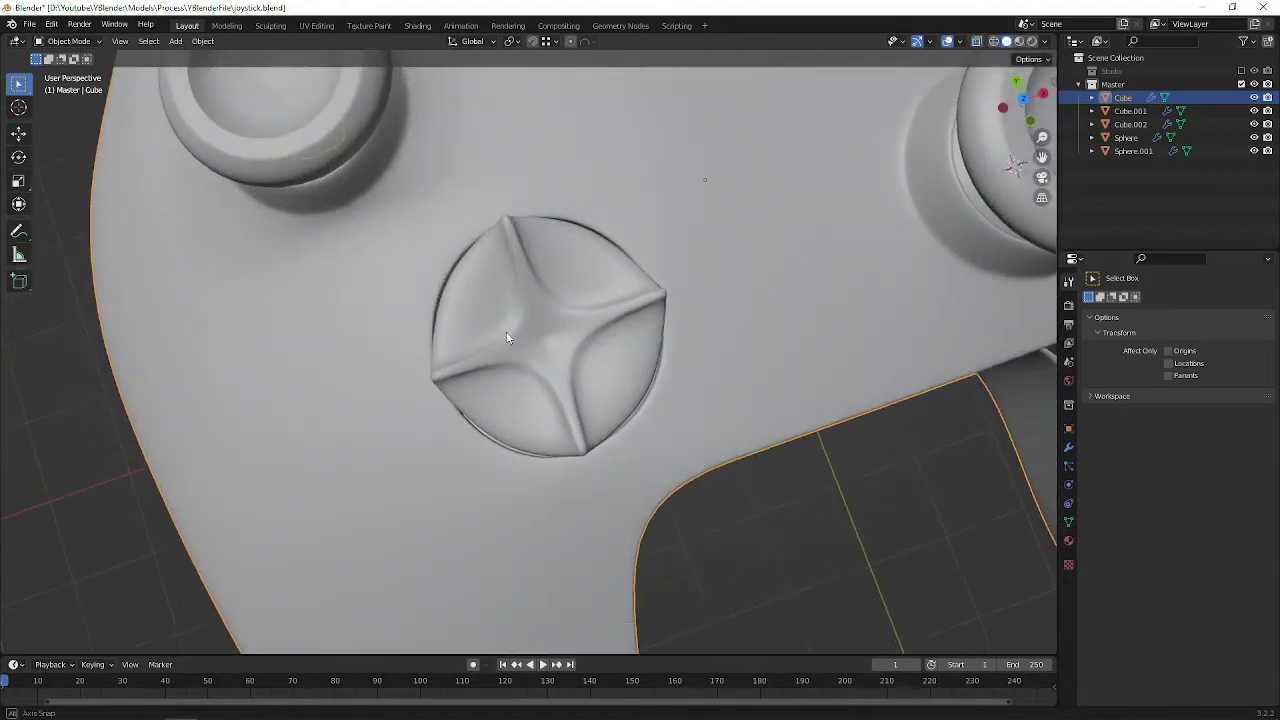
pyautogui.scroll(-2, 587, 336)
pyautogui.moveTo(587, 331); pyautogui.dragTo(556, 288, button='middle')
pyautogui.click(650, 542)
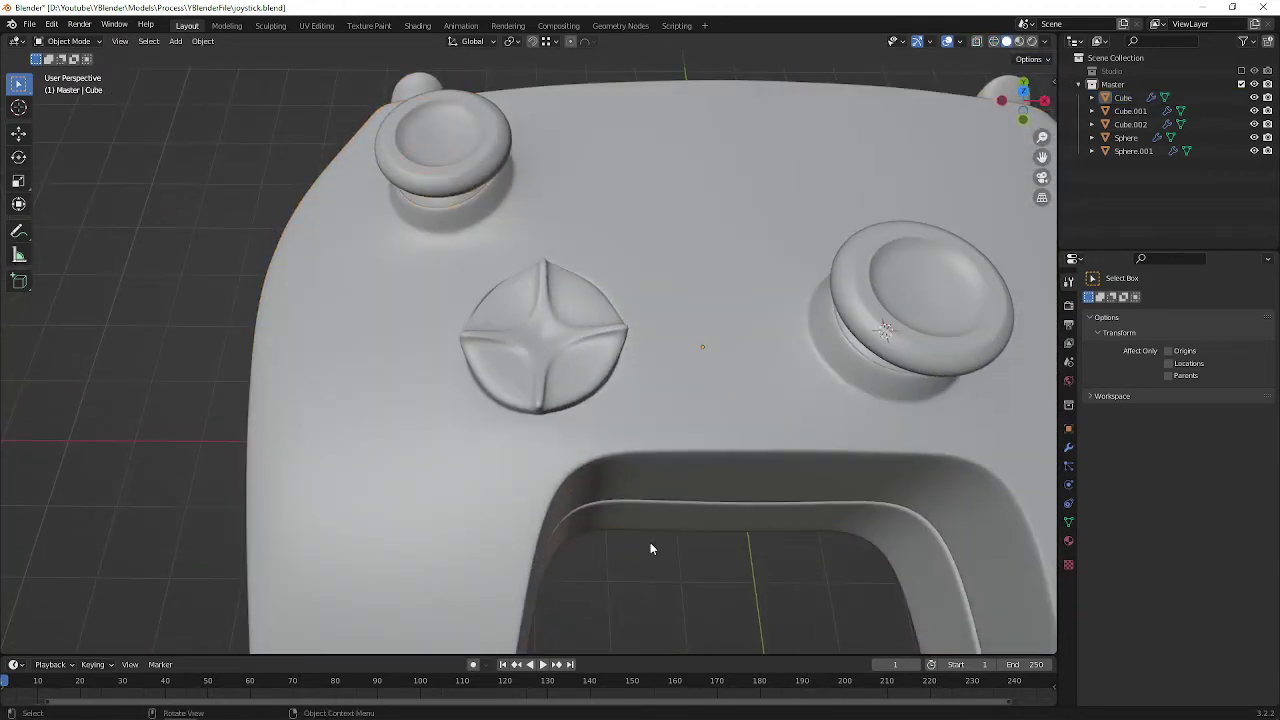
pyautogui.scroll(-3, 645, 530)
pyautogui.moveTo(641, 520)
pyautogui.mouseDown(button='middle')
pyautogui.moveTo(566, 453)
pyautogui.moveTo(657, 510)
pyautogui.mouseUp(button='middle')
pyautogui.scroll(4, 604, 334)
pyautogui.click(565, 348)
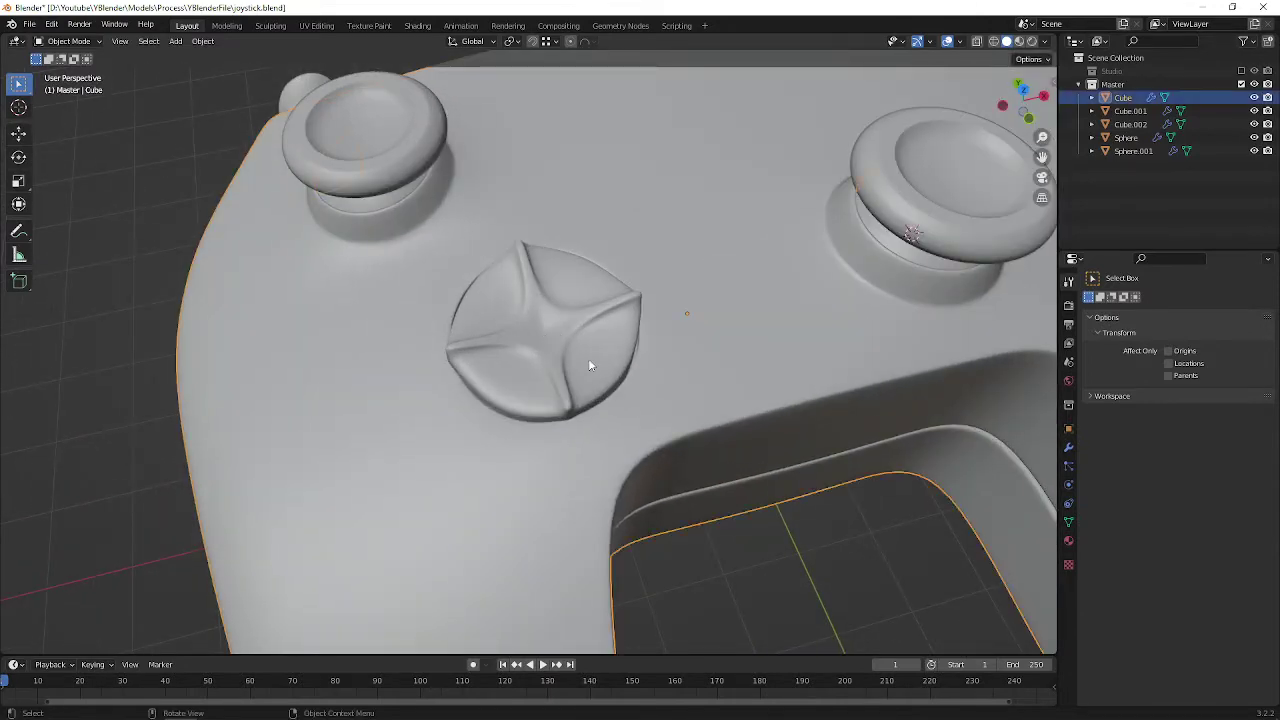
pyautogui.moveTo(577, 350); pyautogui.dragTo(550, 330, button='middle')
# Step: Select the whole linked cross button and scale it down slightly in the top view to leave a gap around it
pyautogui.press('Tab')
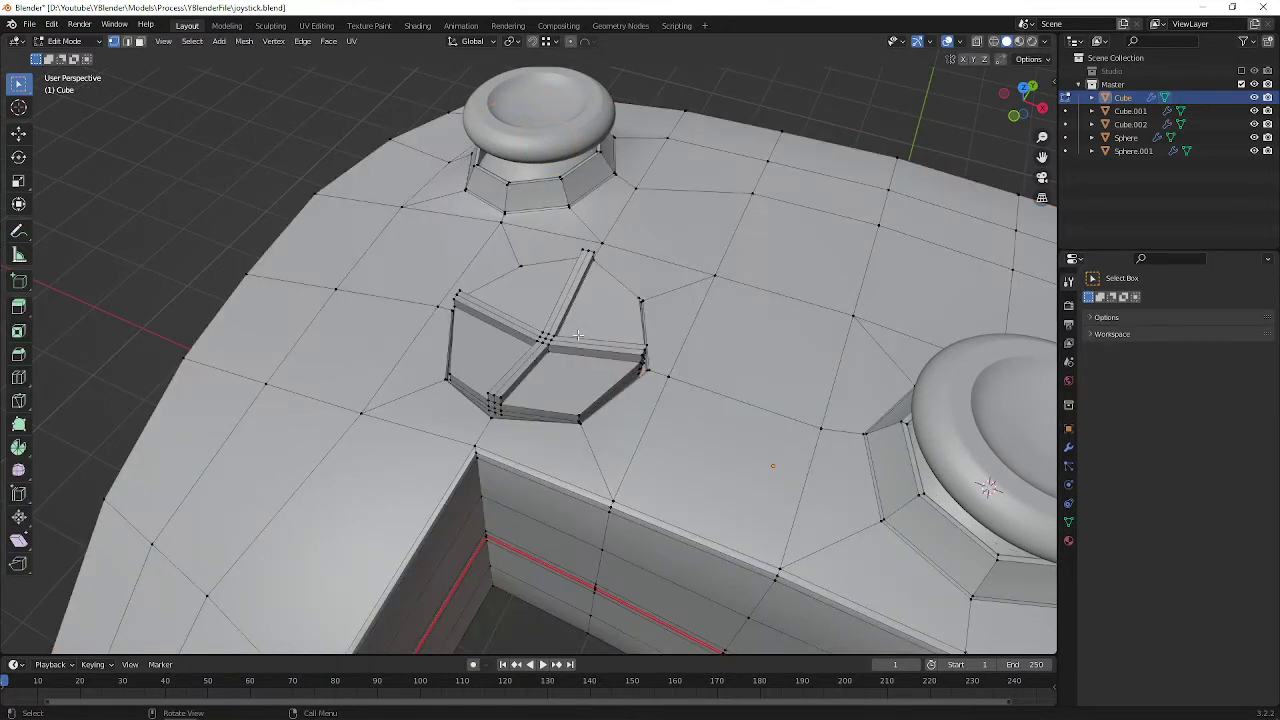
pyautogui.hotkey('ctrl', 'l')
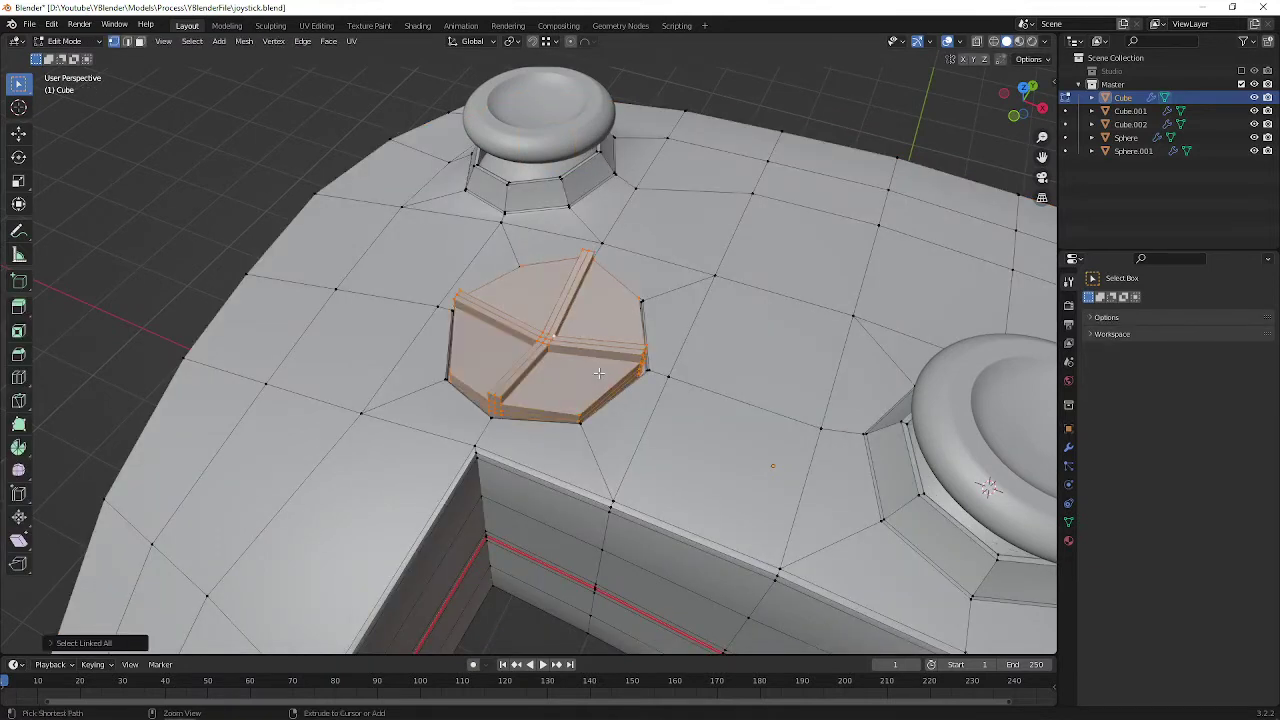
pyautogui.press('KP_7')
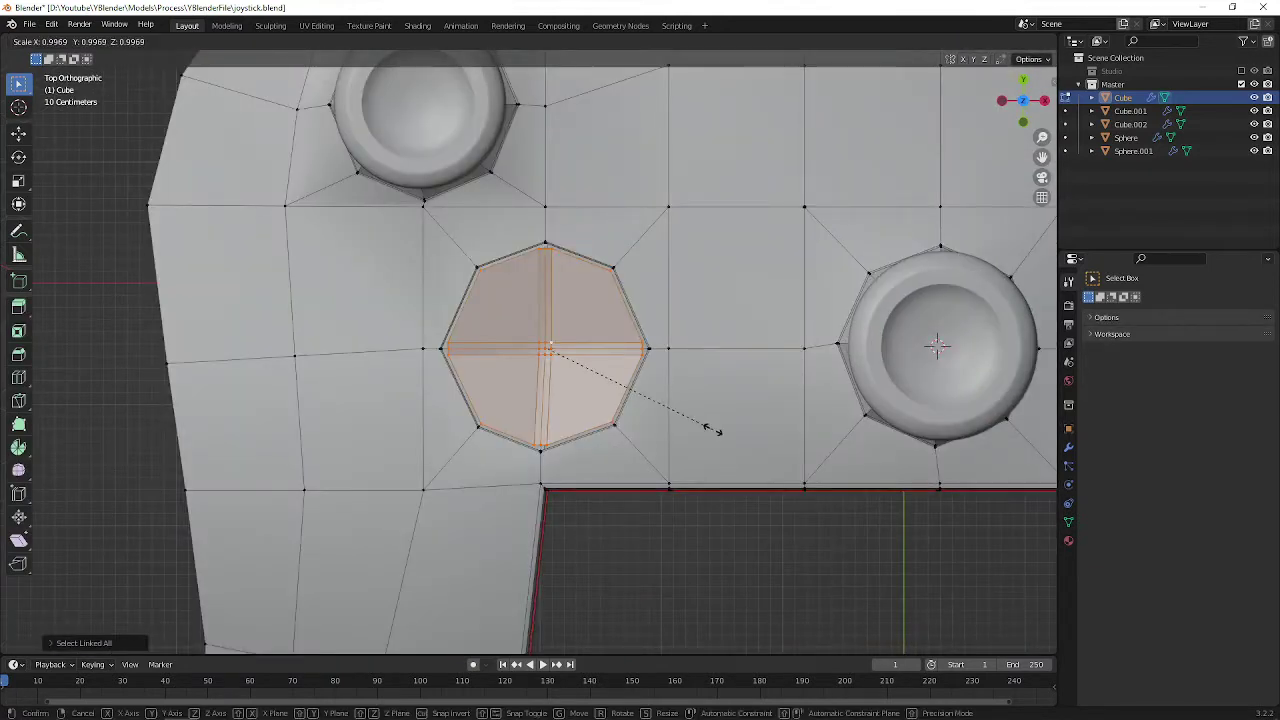
pyautogui.press('Tab')
pyautogui.moveTo(709, 429); pyautogui.dragTo(688, 262, button='middle')
pyautogui.press('Tab')
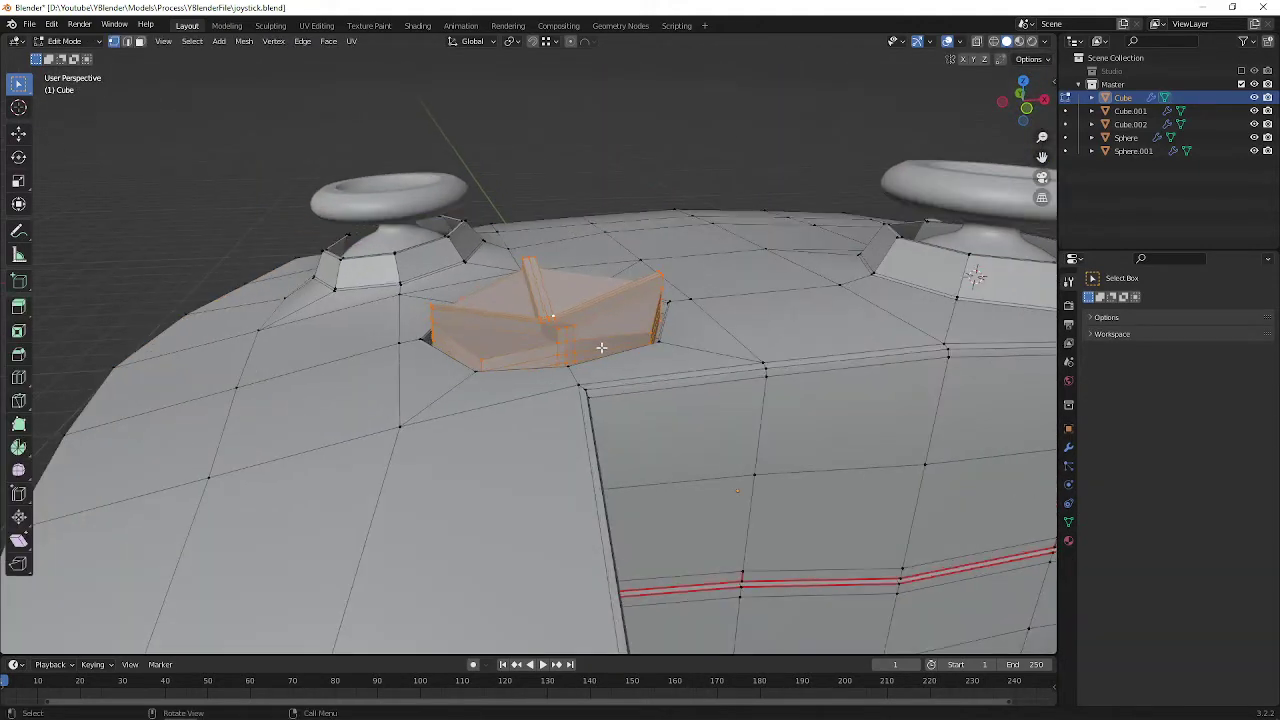
# Step: Add a loop cut in the body faces surrounding the octagonal hole of the cross button and check its smoothed rim
pyautogui.scroll(2, 601, 347)
pyautogui.moveTo(618, 332); pyautogui.dragTo(744, 527, button='middle')
pyautogui.scroll(1, 594, 540)
pyautogui.moveTo(578, 370)
pyautogui.mouseDown(button='middle')
pyautogui.moveTo(640, 347)
pyautogui.moveTo(636, 310)
pyautogui.moveTo(586, 374)
pyautogui.mouseUp(button='middle')
pyautogui.press('Tab')
pyautogui.press('Tab')
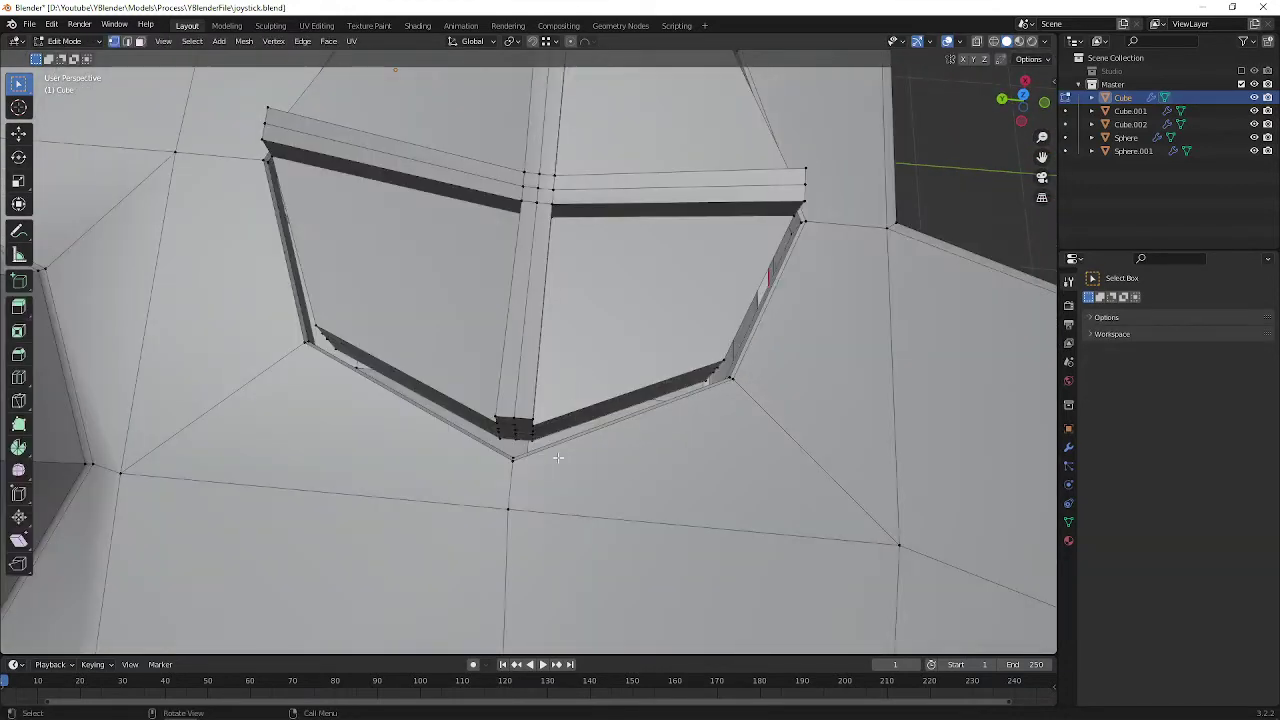
pyautogui.moveTo(527, 452); pyautogui.dragTo(581, 393, button='middle')
pyautogui.scroll(2, 620, 410)
pyautogui.moveTo(610, 437); pyautogui.dragTo(661, 469, button='middle')
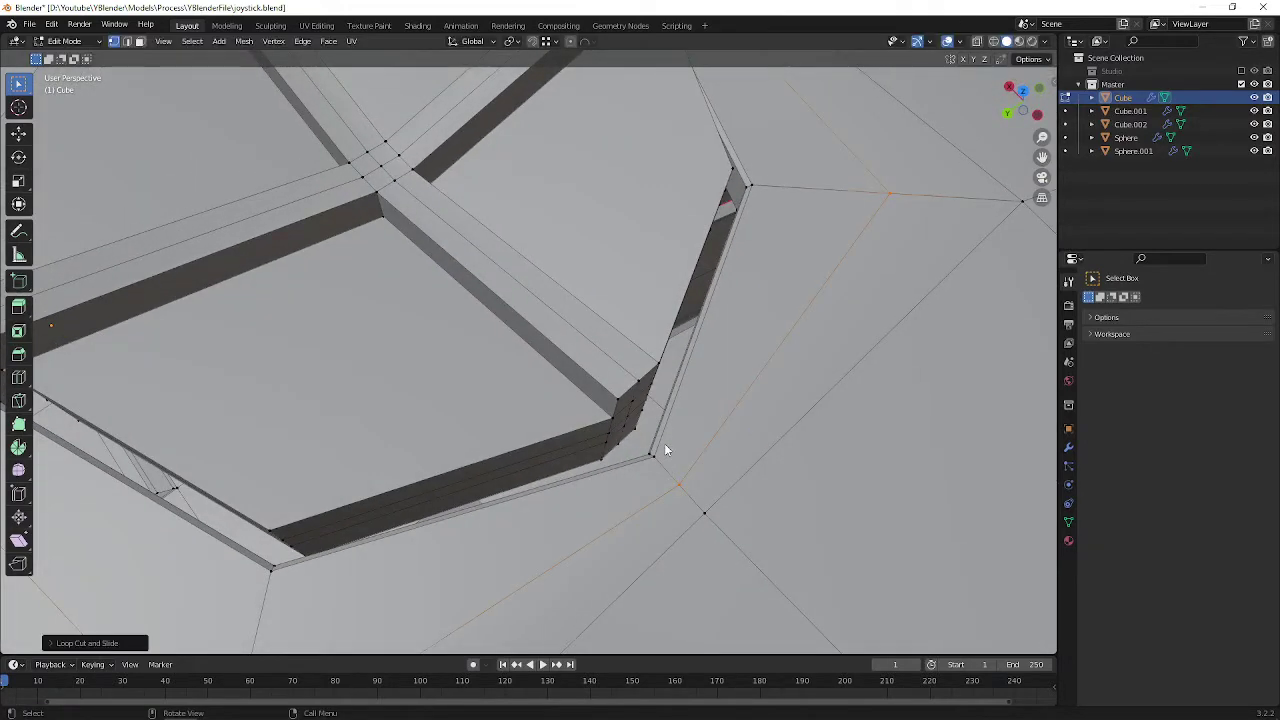
pyautogui.press('Tab')
pyautogui.scroll(-6, 666, 430)
pyautogui.moveTo(668, 423)
pyautogui.mouseDown(button='middle')
pyautogui.moveTo(646, 391)
pyautogui.moveTo(660, 371)
pyautogui.moveTo(607, 442)
pyautogui.moveTo(592, 490)
pyautogui.mouseUp(button='middle')
pyautogui.scroll(-5, 640, 436)
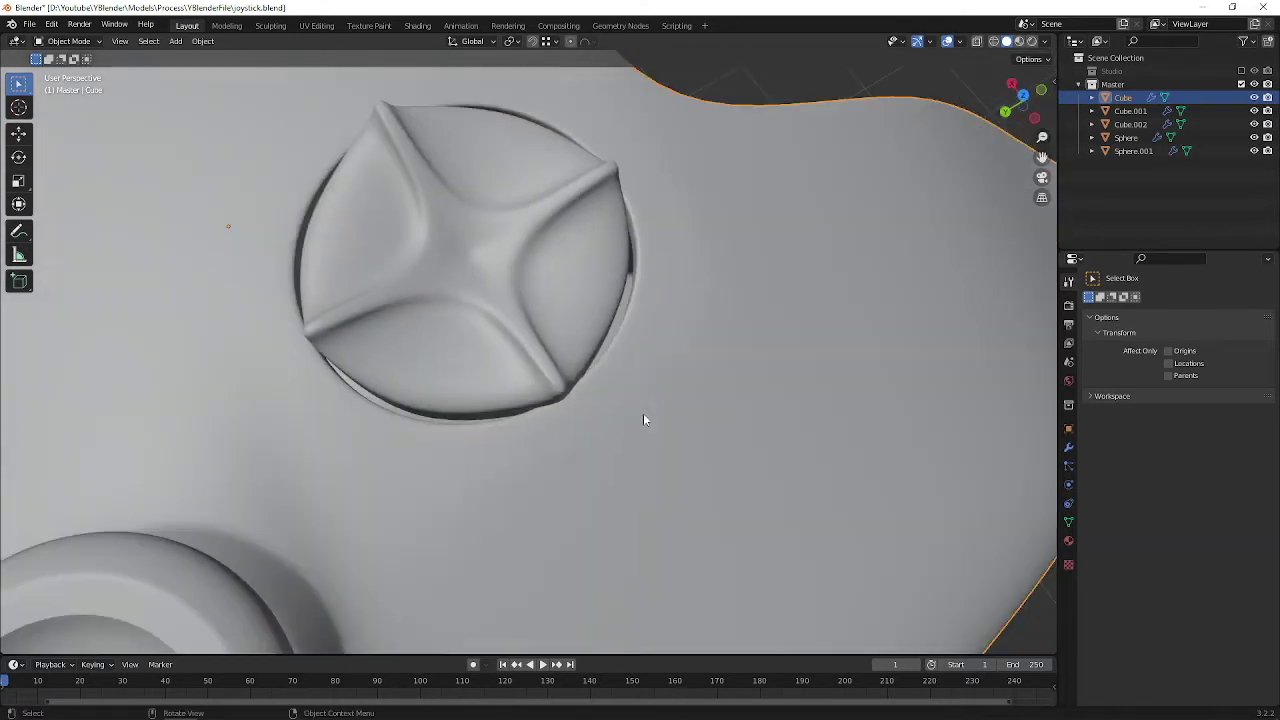
# Step: Dissolve the centre edge loops running lengthwise along the two crossing bars and check the smoothed cross
pyautogui.moveTo(643, 413); pyautogui.dragTo(523, 346, button='middle')
pyautogui.press('Tab')
pyautogui.scroll(3, 586, 391)
pyautogui.moveTo(586, 391); pyautogui.dragTo(625, 349, button='middle')
pyautogui.press('Tab')
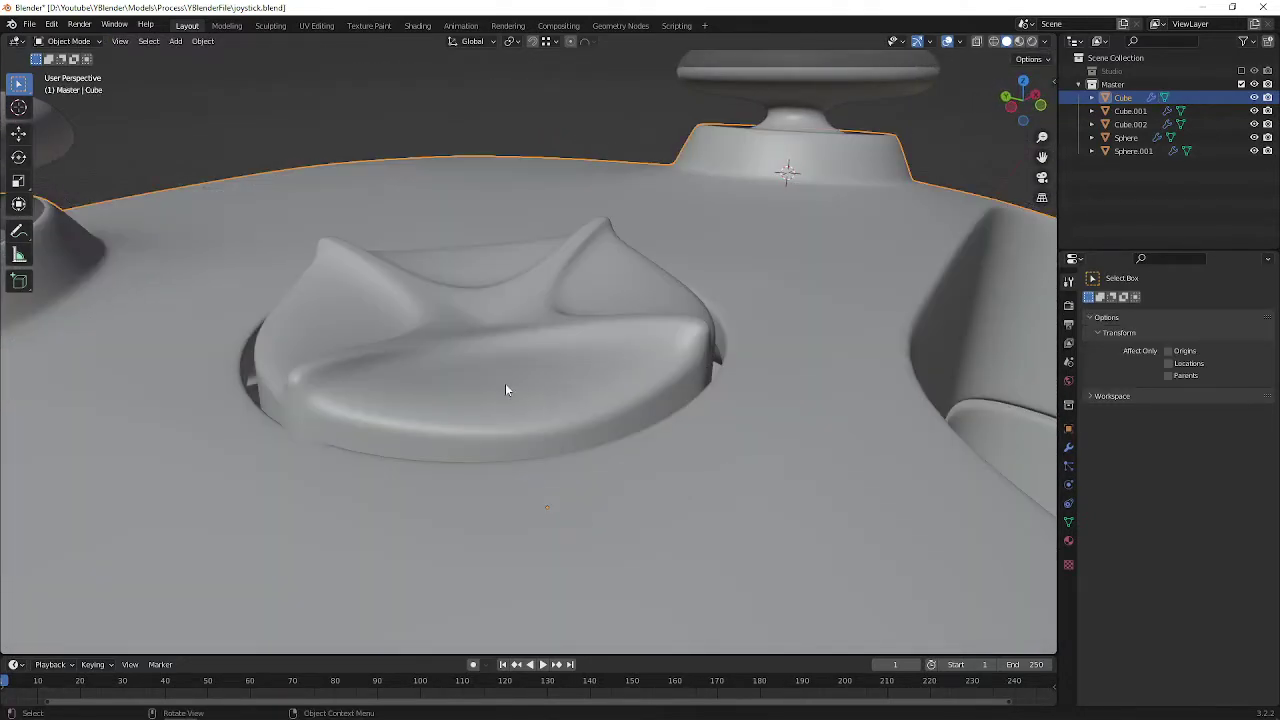
pyautogui.moveTo(500, 383); pyautogui.dragTo(240, 372, button='middle')
pyautogui.press('Tab')
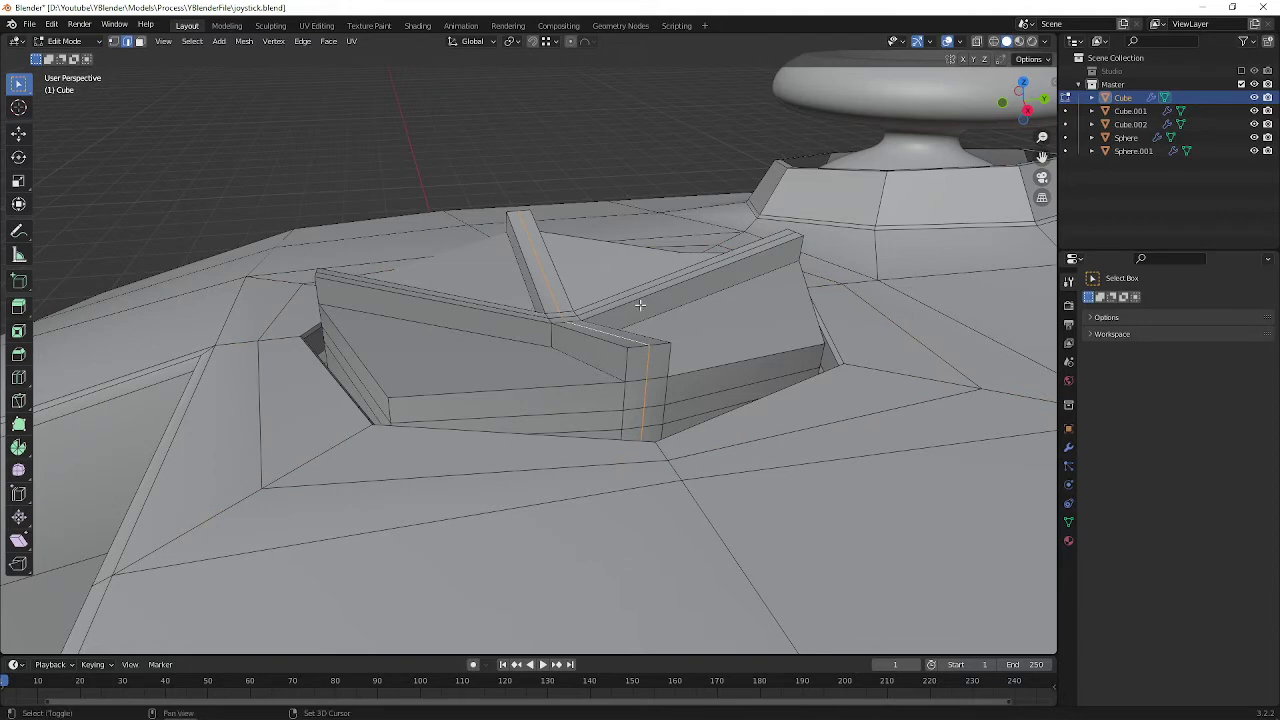
pyautogui.moveTo(640, 304); pyautogui.dragTo(620, 318, button='middle')
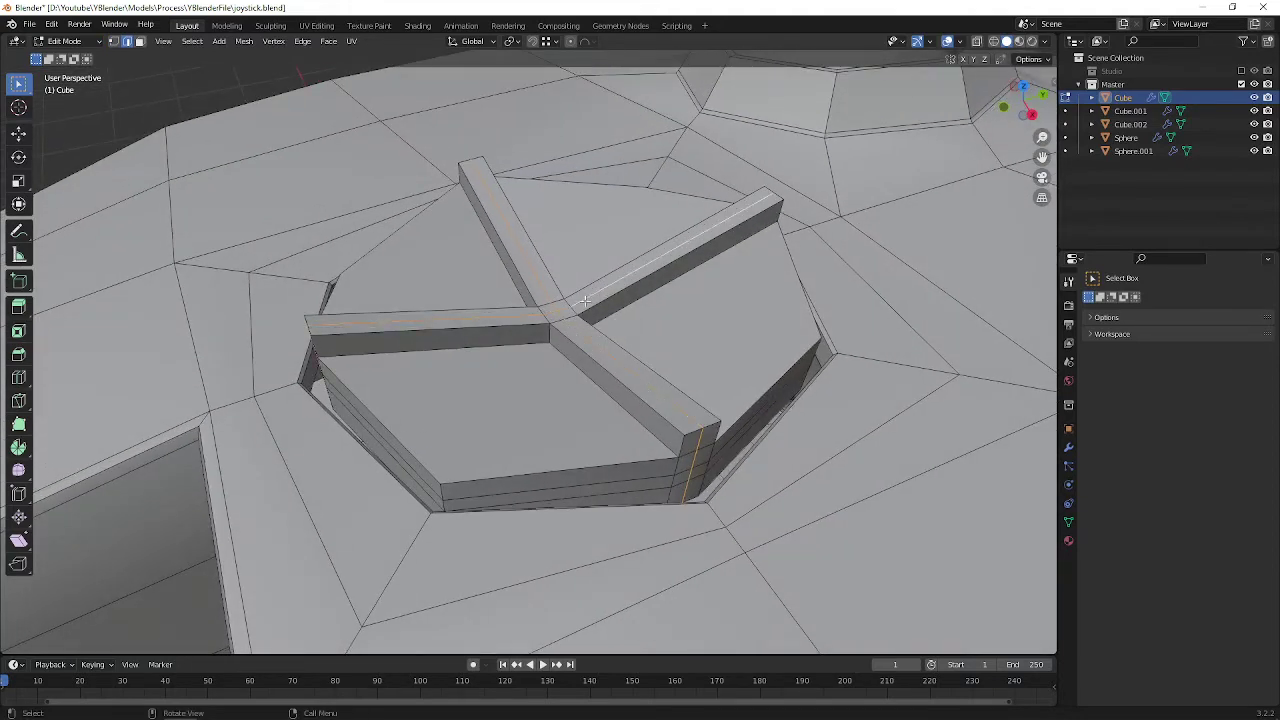
pyautogui.press('x')
pyautogui.click(562, 395)
pyautogui.press('Tab')
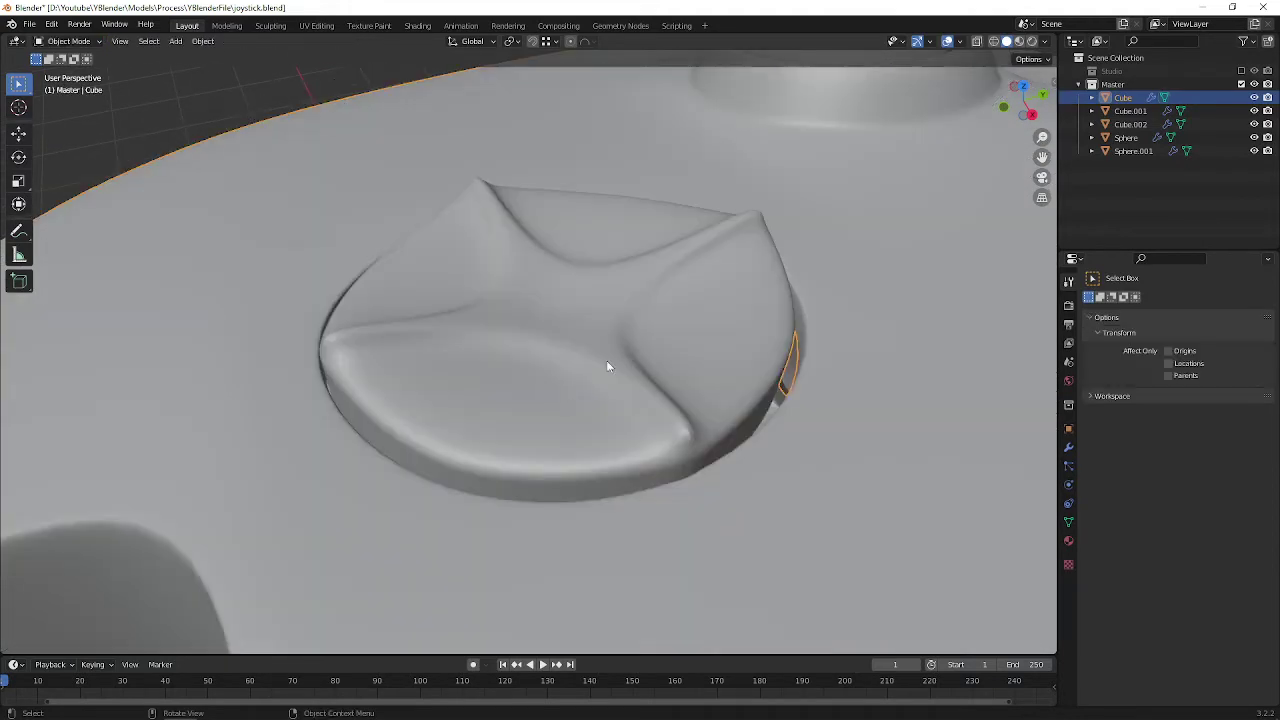
pyautogui.moveTo(672, 342); pyautogui.dragTo(513, 588, button='middle')
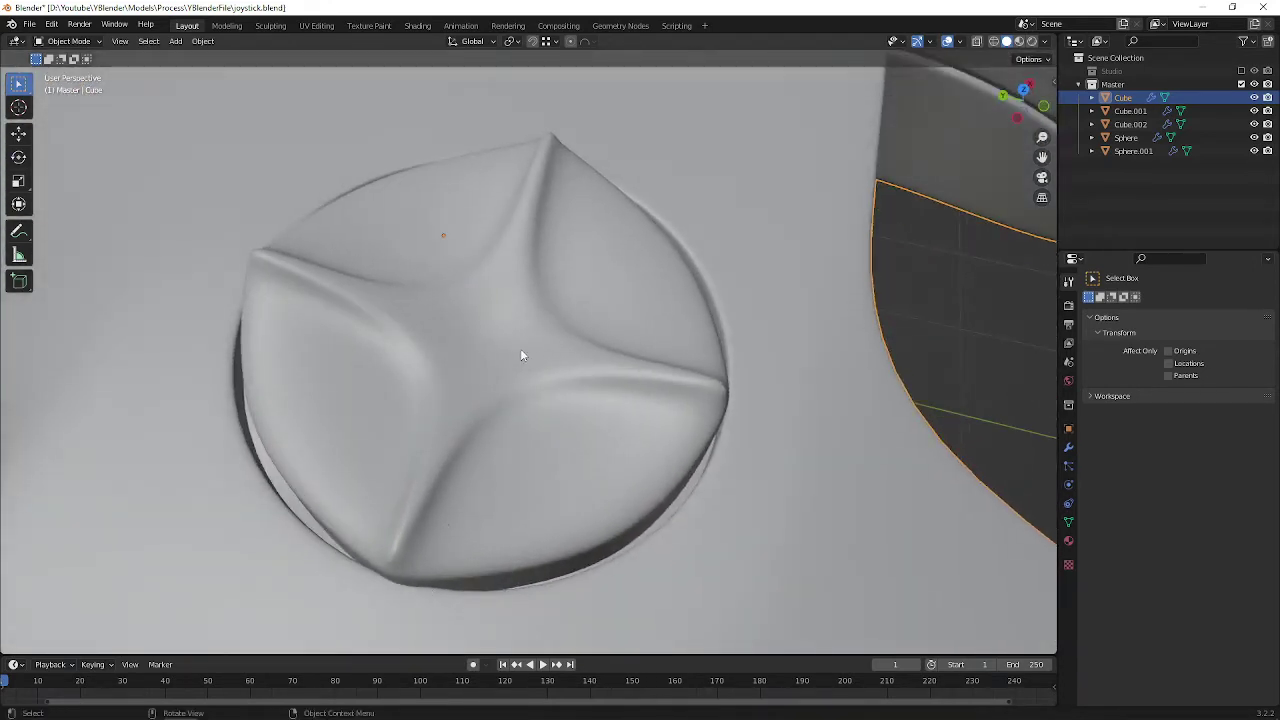
# Step: Rescale the whole linked cross button so that it fits closely inside its octagonal hole
pyautogui.moveTo(521, 355); pyautogui.dragTo(592, 308, button='middle')
pyautogui.press('Tab')
pyautogui.scroll(-2, 597, 306)
pyautogui.scroll(-3, 582, 394)
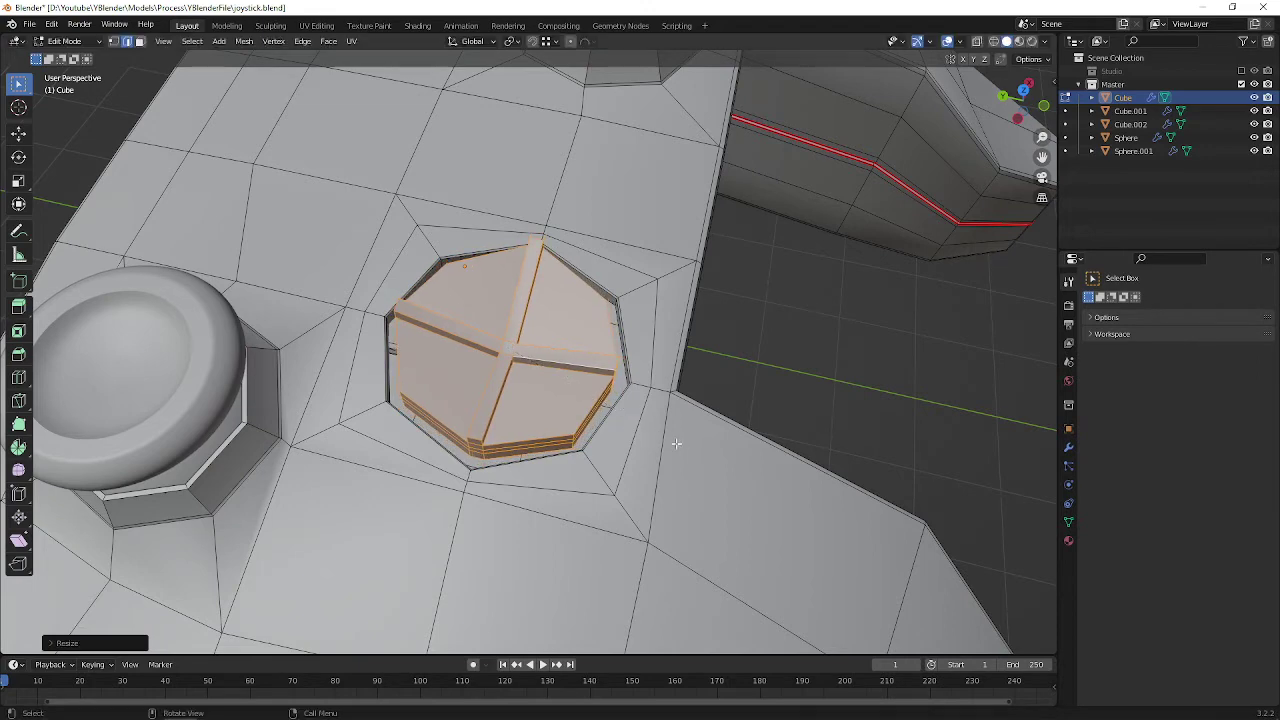
pyautogui.press('Tab')
pyautogui.moveTo(676, 443); pyautogui.dragTo(467, 401, button='middle')
pyautogui.scroll(2, 467, 401)
pyautogui.moveTo(531, 374); pyautogui.dragTo(457, 394, button='middle')
pyautogui.press('Tab')
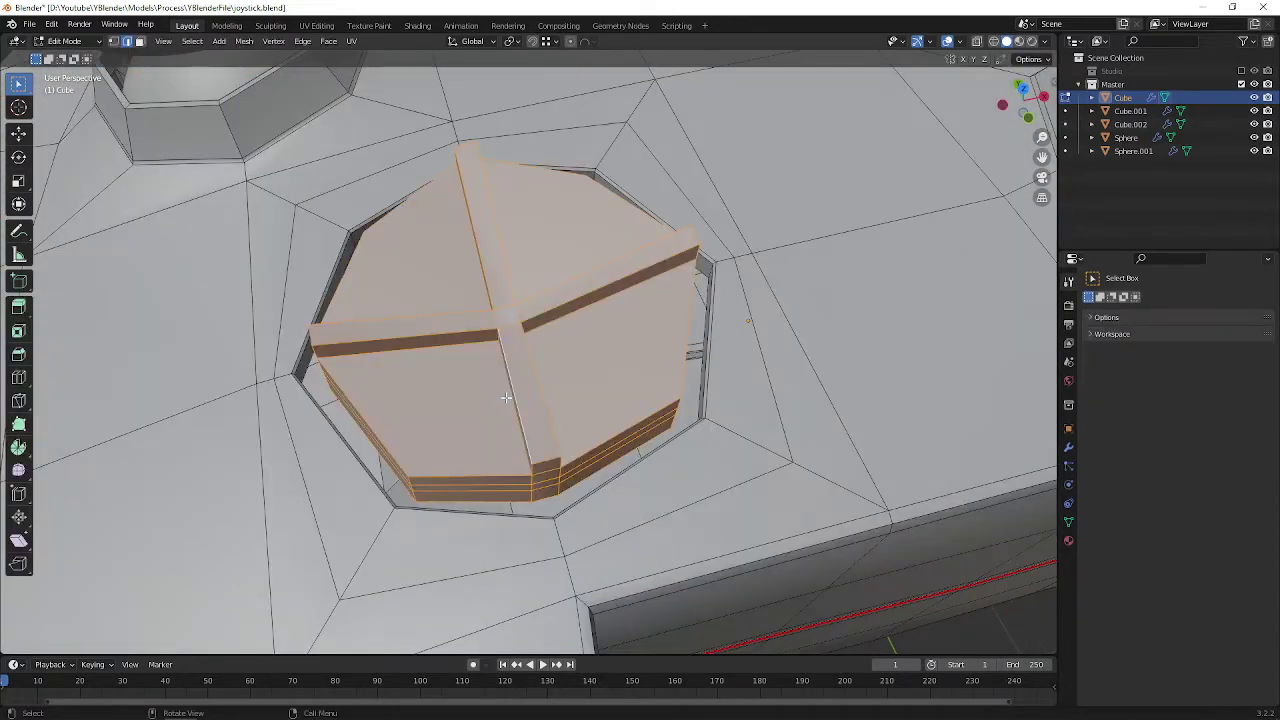
pyautogui.press('s')
pyautogui.click(698, 502)
pyautogui.press('Tab')
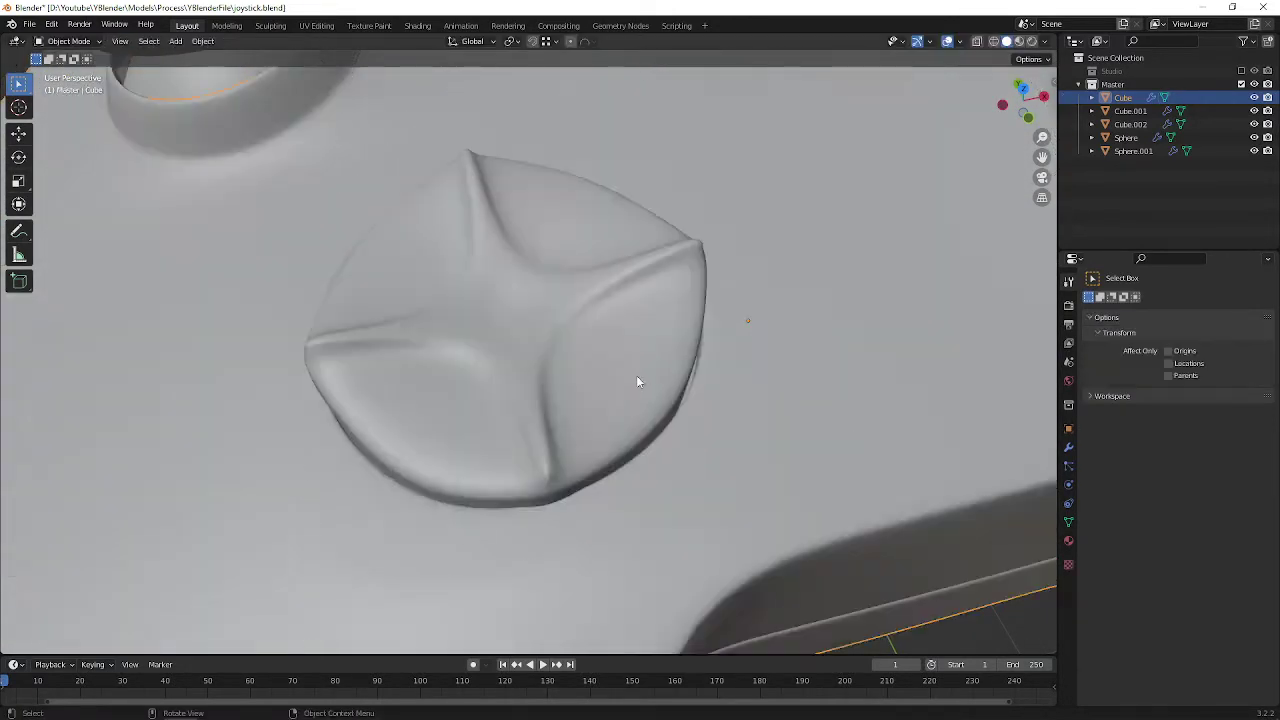
# Step: Raise the whole cross button about 11.4 cm along global Z so it stands out of the body
pyautogui.moveTo(624, 370)
pyautogui.mouseDown(button='middle')
pyautogui.moveTo(507, 328)
pyautogui.moveTo(449, 343)
pyautogui.moveTo(428, 388)
pyautogui.moveTo(588, 357)
pyautogui.moveTo(539, 323)
pyautogui.moveTo(651, 309)
pyautogui.moveTo(674, 343)
pyautogui.moveTo(640, 384)
pyautogui.moveTo(511, 205)
pyautogui.moveTo(551, 194)
pyautogui.moveTo(557, 209)
pyautogui.moveTo(511, 228)
pyautogui.moveTo(306, 288)
pyautogui.moveTo(335, 276)
pyautogui.moveTo(354, 286)
pyautogui.moveTo(351, 264)
pyautogui.moveTo(392, 368)
pyautogui.moveTo(387, 389)
pyautogui.mouseUp(button='middle')
pyautogui.press('Tab')
pyautogui.press('Tab')
pyautogui.scroll(-4, 470, 380)
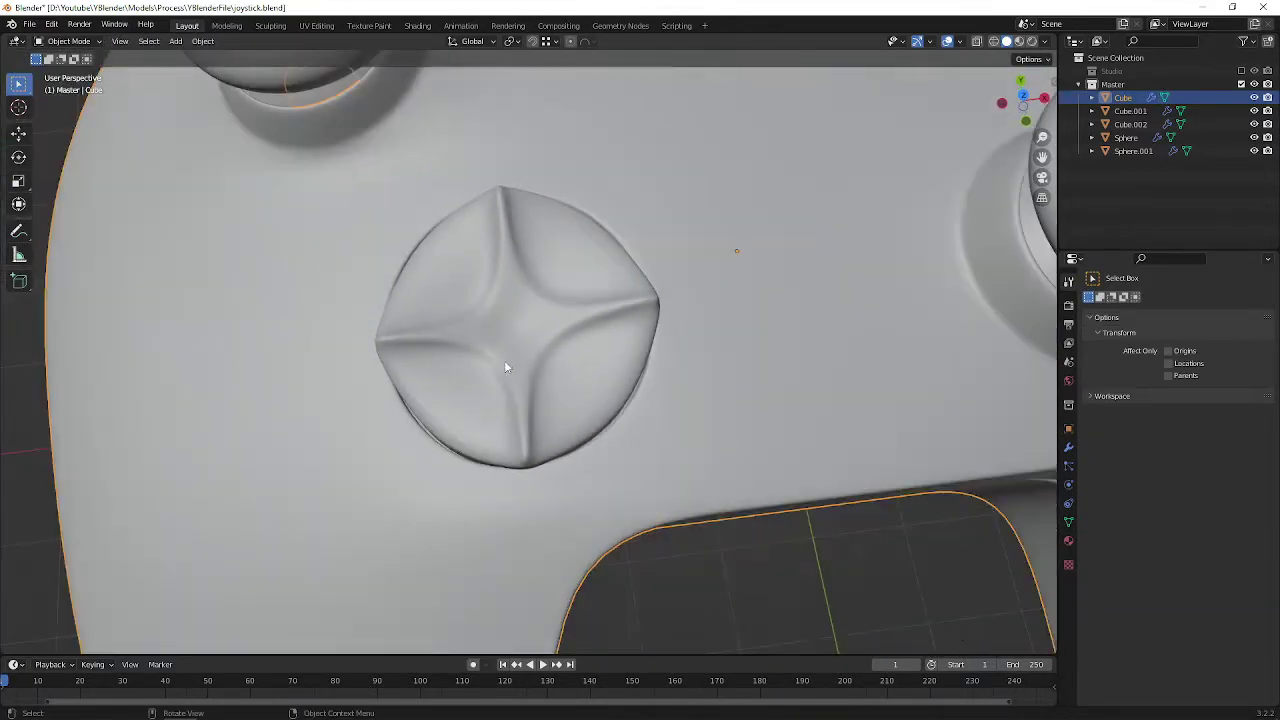
pyautogui.moveTo(551, 369); pyautogui.dragTo(626, 271, button='middle')
pyautogui.press('Tab')
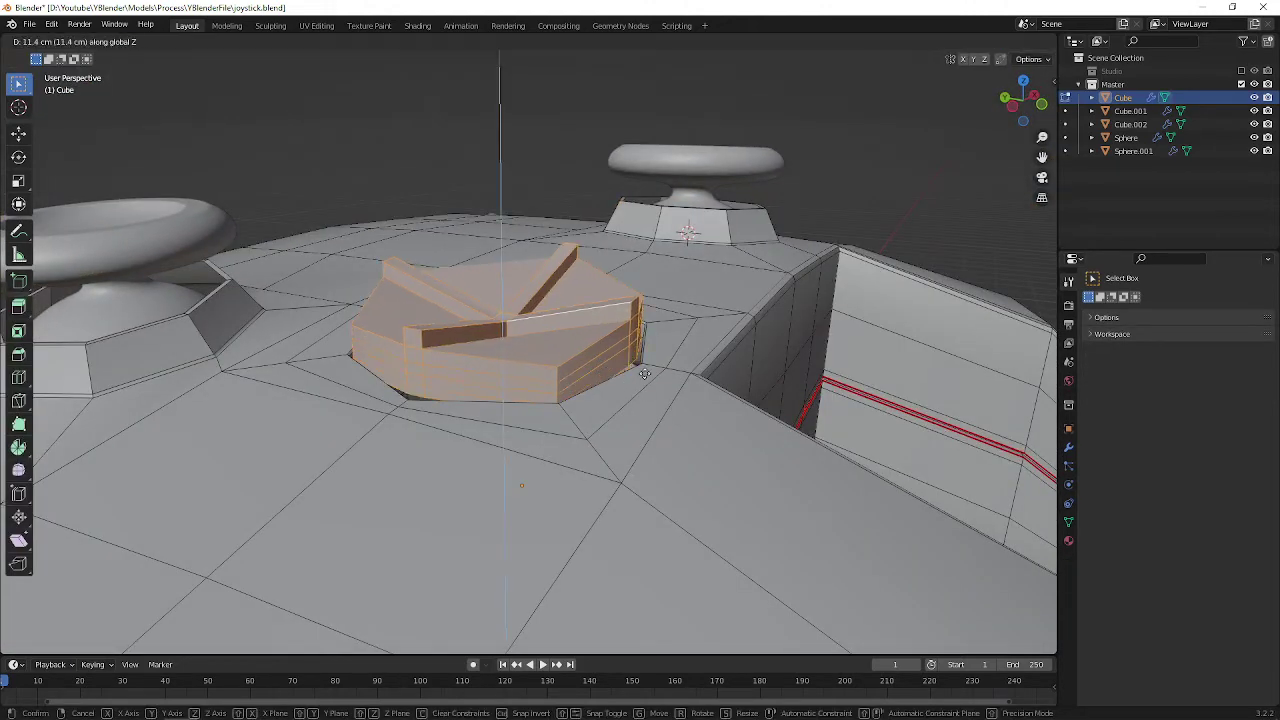
pyautogui.click(645, 373)
# Step: Flatten the side wall's edge loop with a Z scale of 0 and lower it about 10.6 cm, moving its neighbouring loop down too
pyautogui.moveTo(645, 373); pyautogui.dragTo(556, 372, button='middle')
pyautogui.scroll(3, 577, 371)
pyautogui.click(601, 381)
pyautogui.press('1')
pyautogui.moveTo(513, 415); pyautogui.dragTo(547, 352, button='middle')
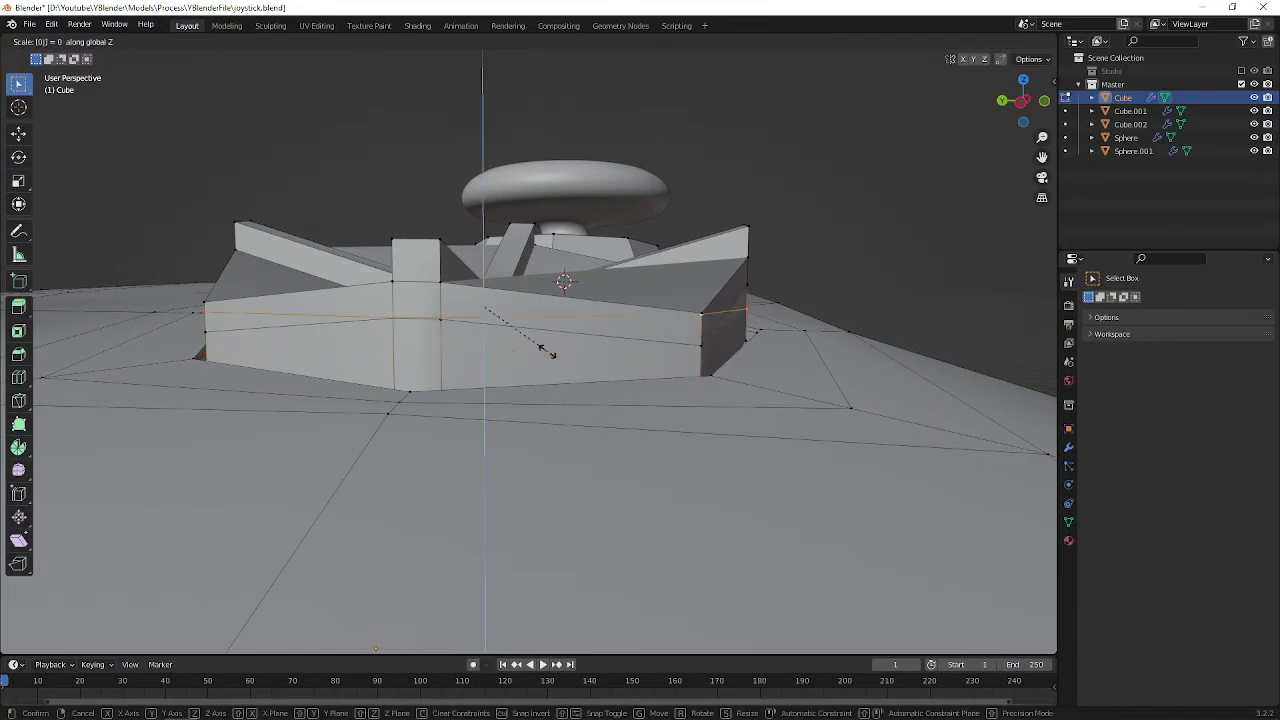
pyautogui.click(550, 352)
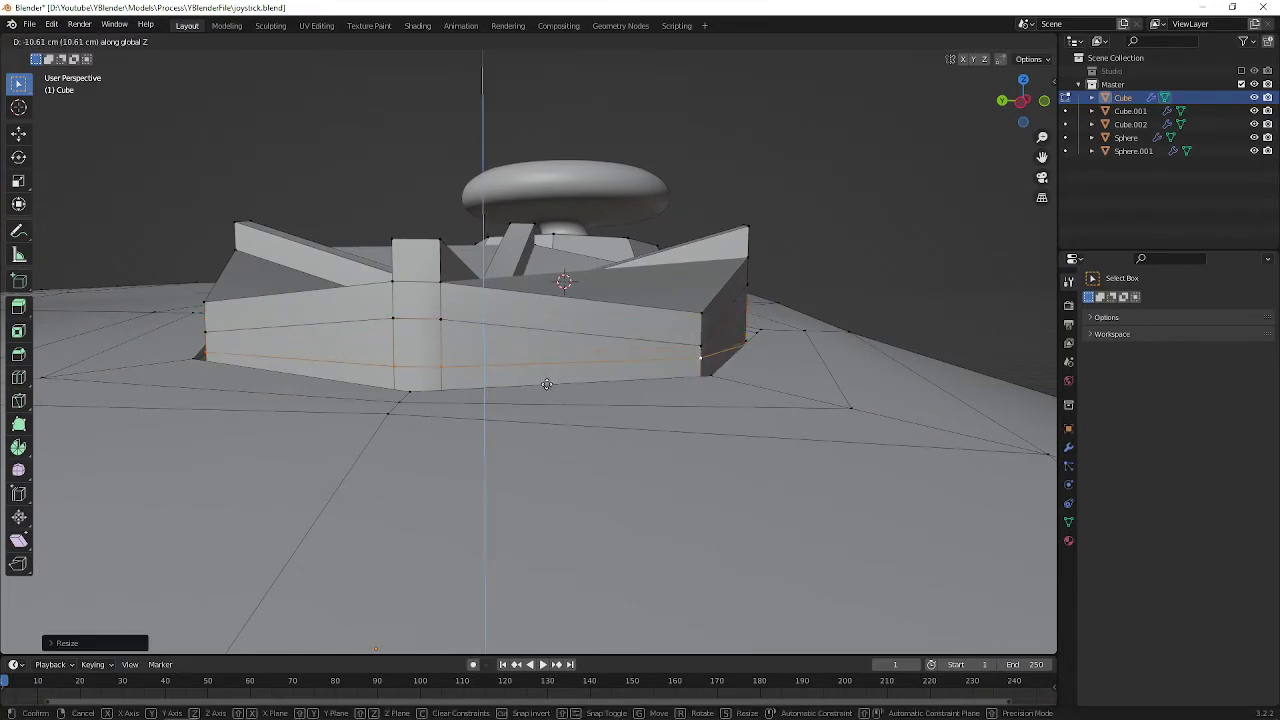
pyautogui.click(547, 385)
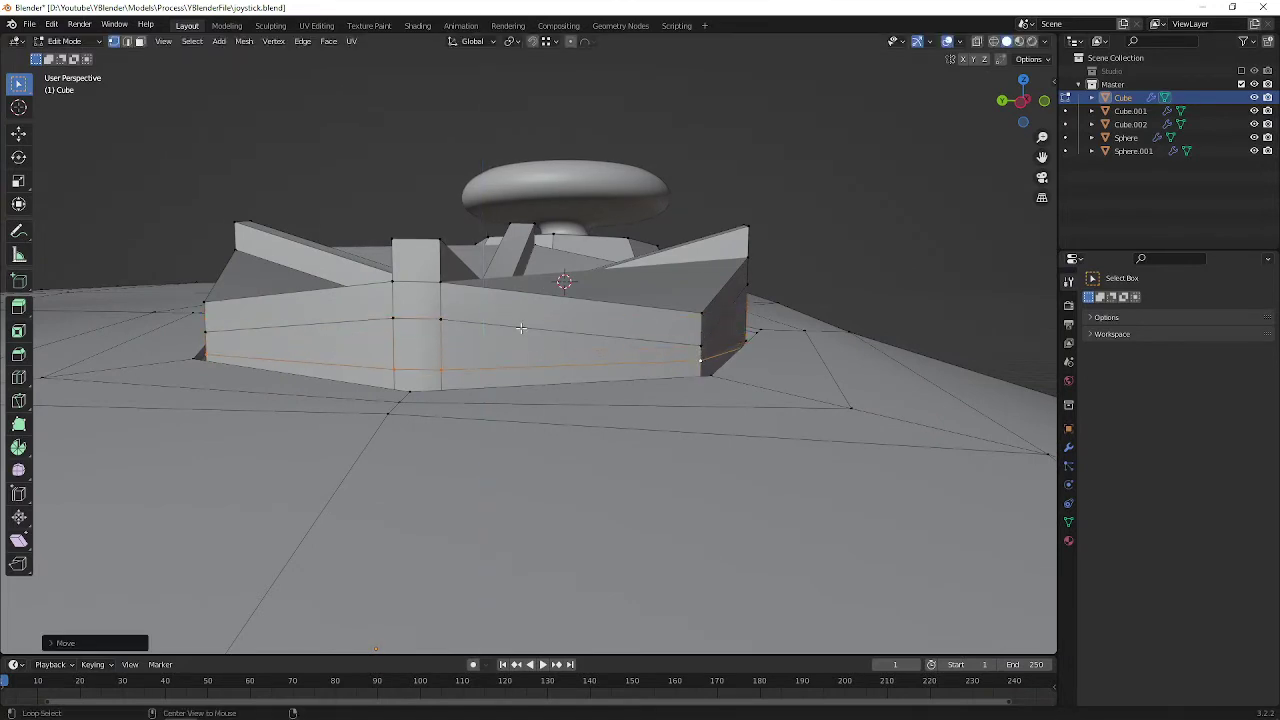
pyautogui.click(613, 363)
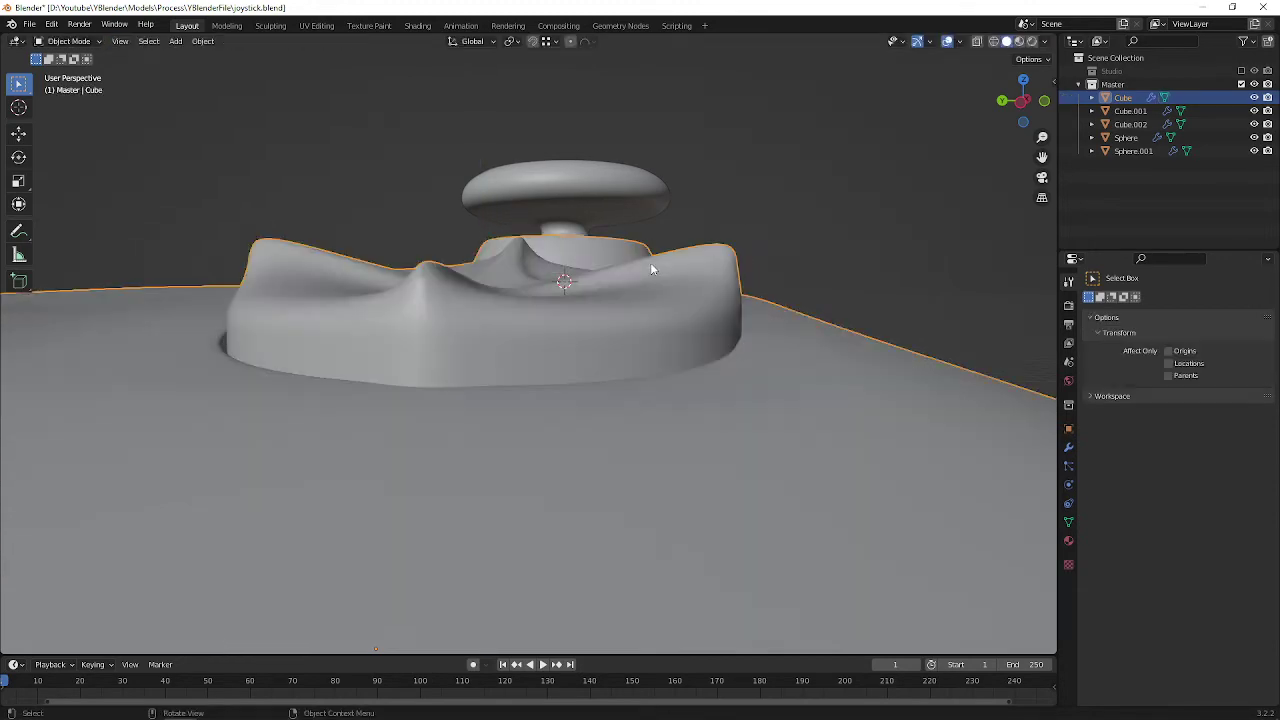
# Step: Merge the paired vertices where the side wall's lower edge loops cross a bar's outer end, and check the smoothed button
pyautogui.moveTo(652, 266); pyautogui.dragTo(673, 293, button='middle')
pyautogui.press('Tab')
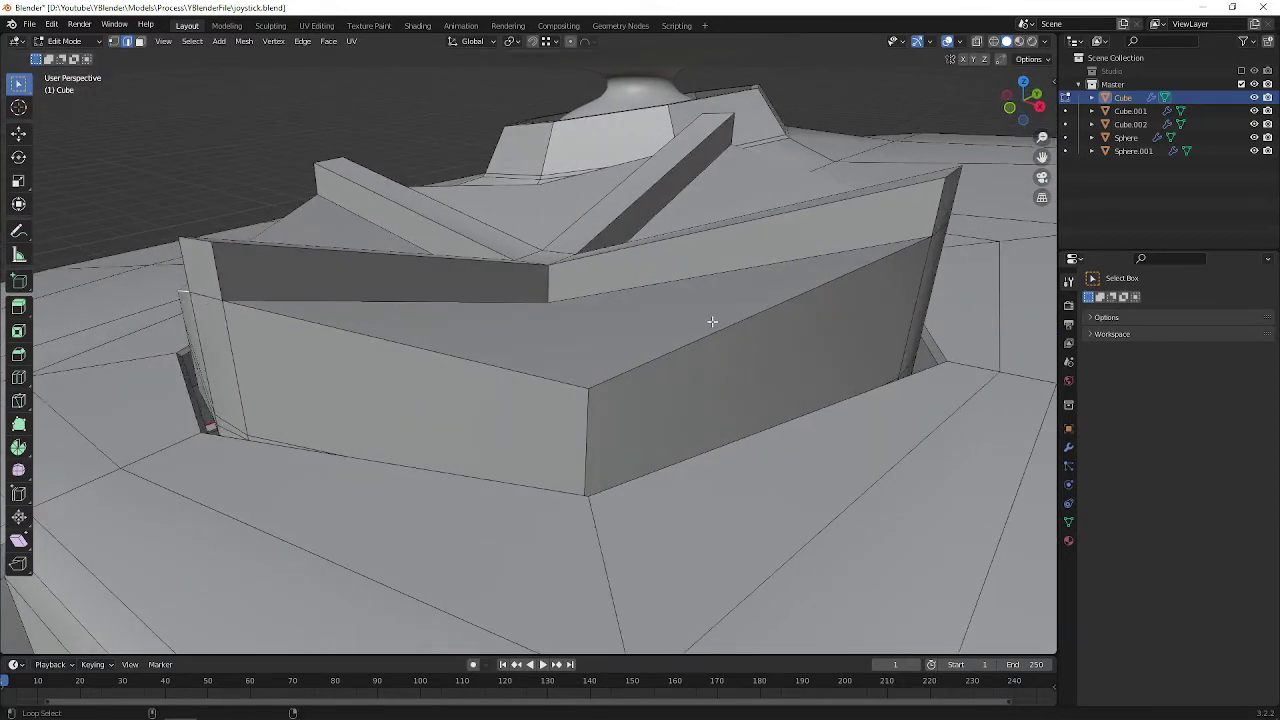
pyautogui.moveTo(714, 330); pyautogui.dragTo(464, 407, button='middle')
pyautogui.press('Tab')
pyautogui.press('Tab')
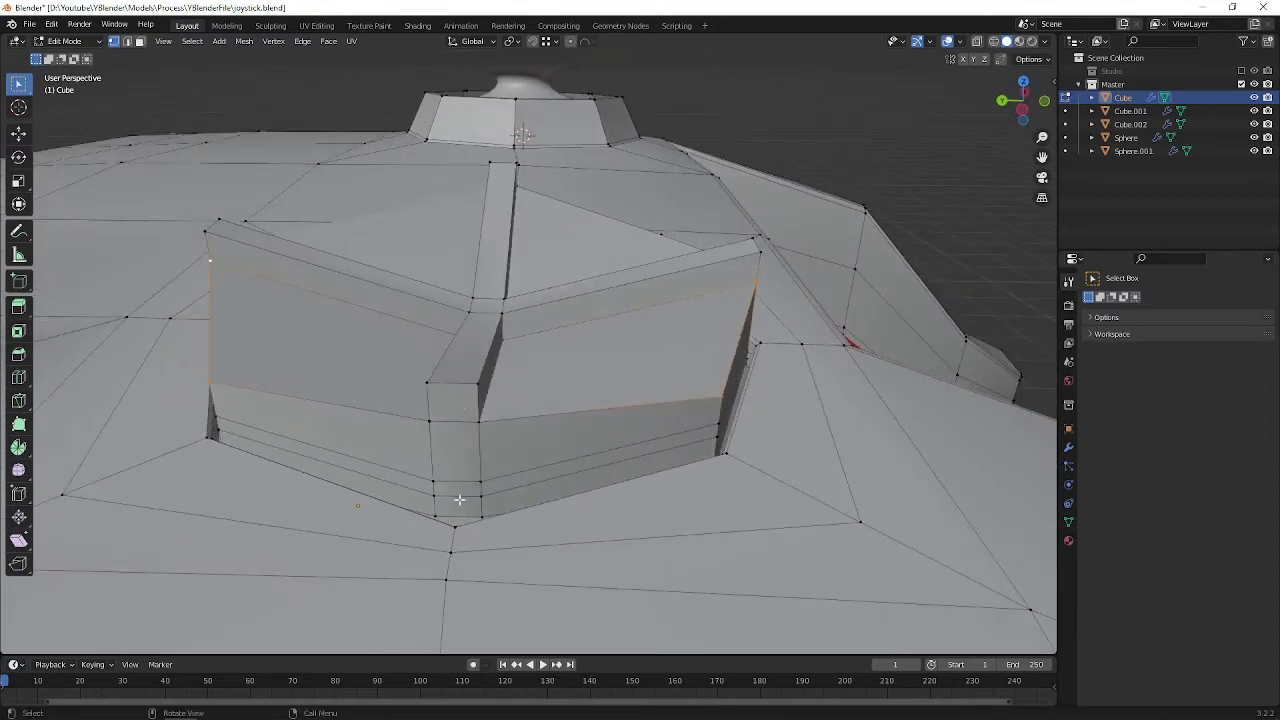
pyautogui.moveTo(481, 469); pyautogui.dragTo(484, 457, button='middle')
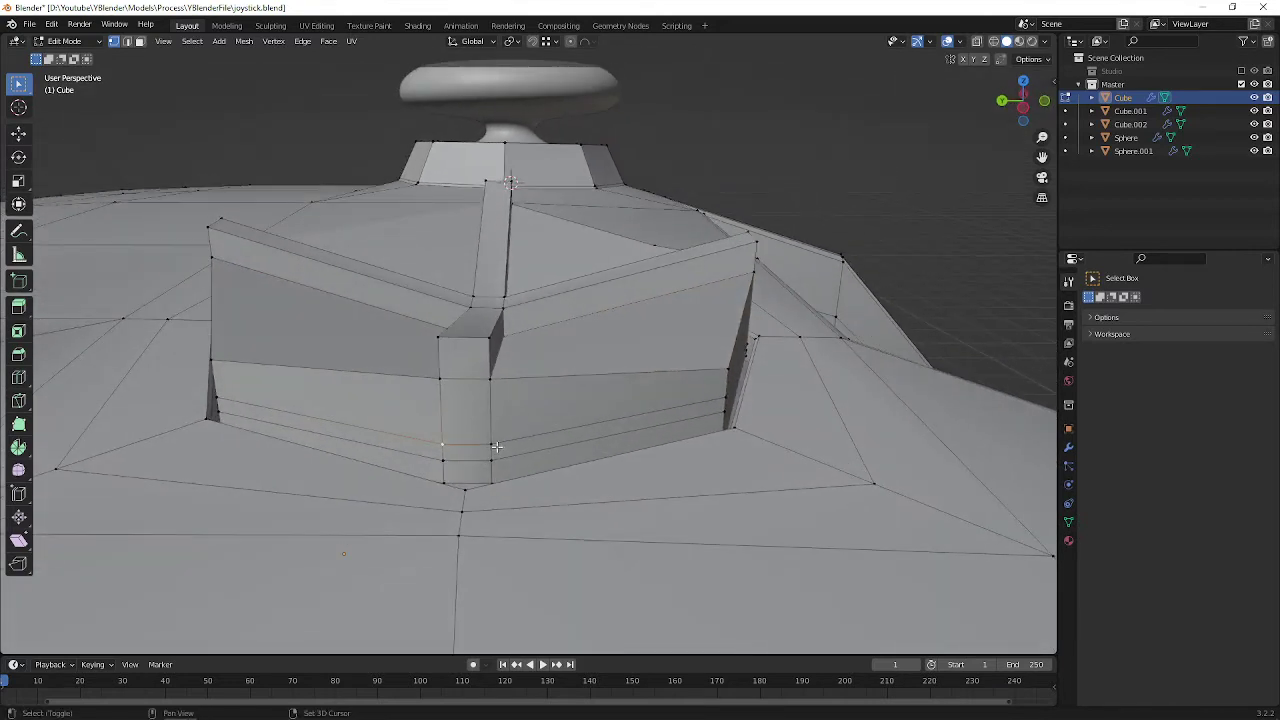
pyautogui.press('m')
pyautogui.click(463, 468)
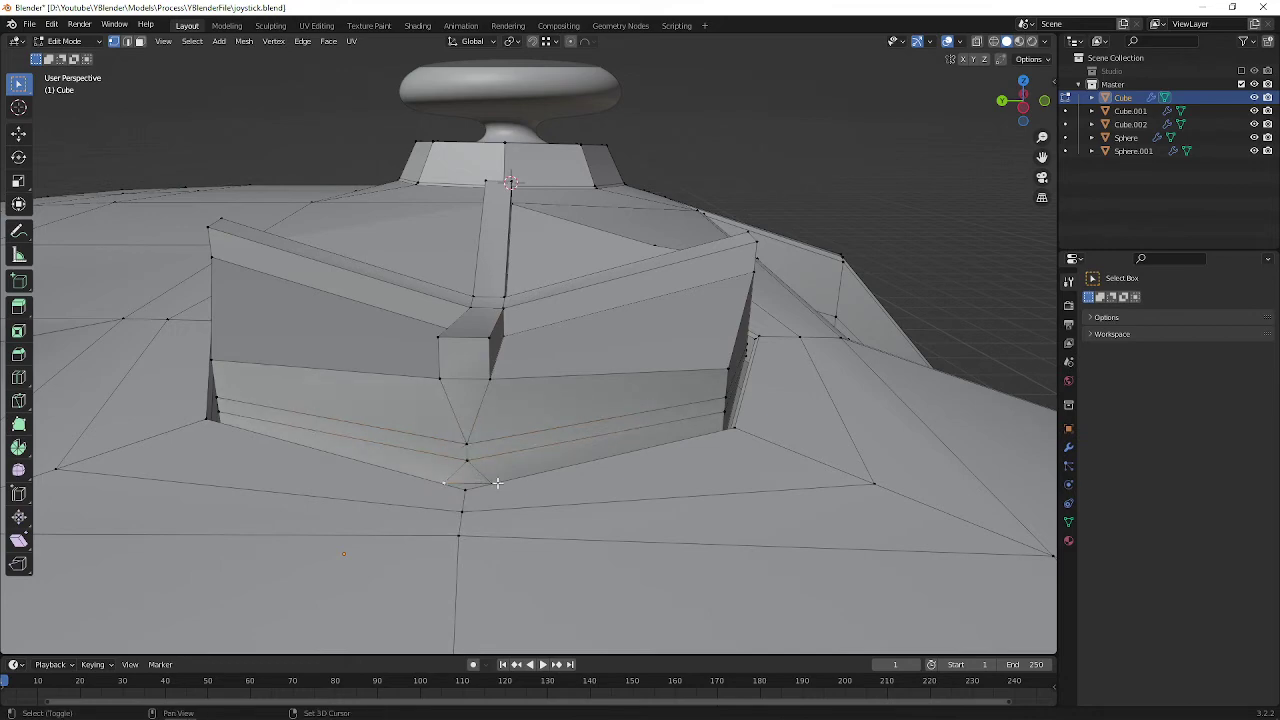
pyautogui.press('Tab')
pyautogui.moveTo(497, 449); pyautogui.dragTo(479, 357, button='middle')
# Step: Isolate the linked cross button by hiding the rest of the mesh, and clear the selection to inspect its lower rim
pyautogui.press('Tab')
pyautogui.hotkey('shift', 'z')
pyautogui.moveTo(576, 369); pyautogui.dragTo(569, 406, button='middle')
pyautogui.hotkey('shift', 'z')
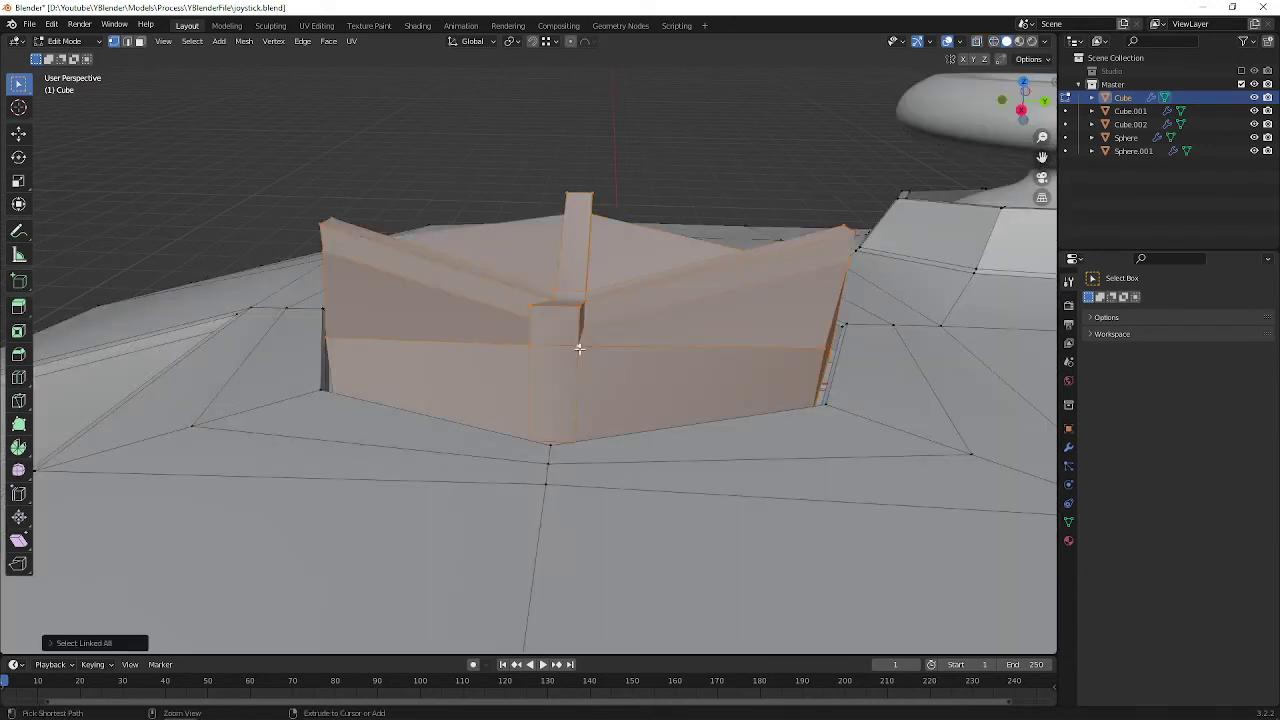
pyautogui.hotkey('shift', 'h')
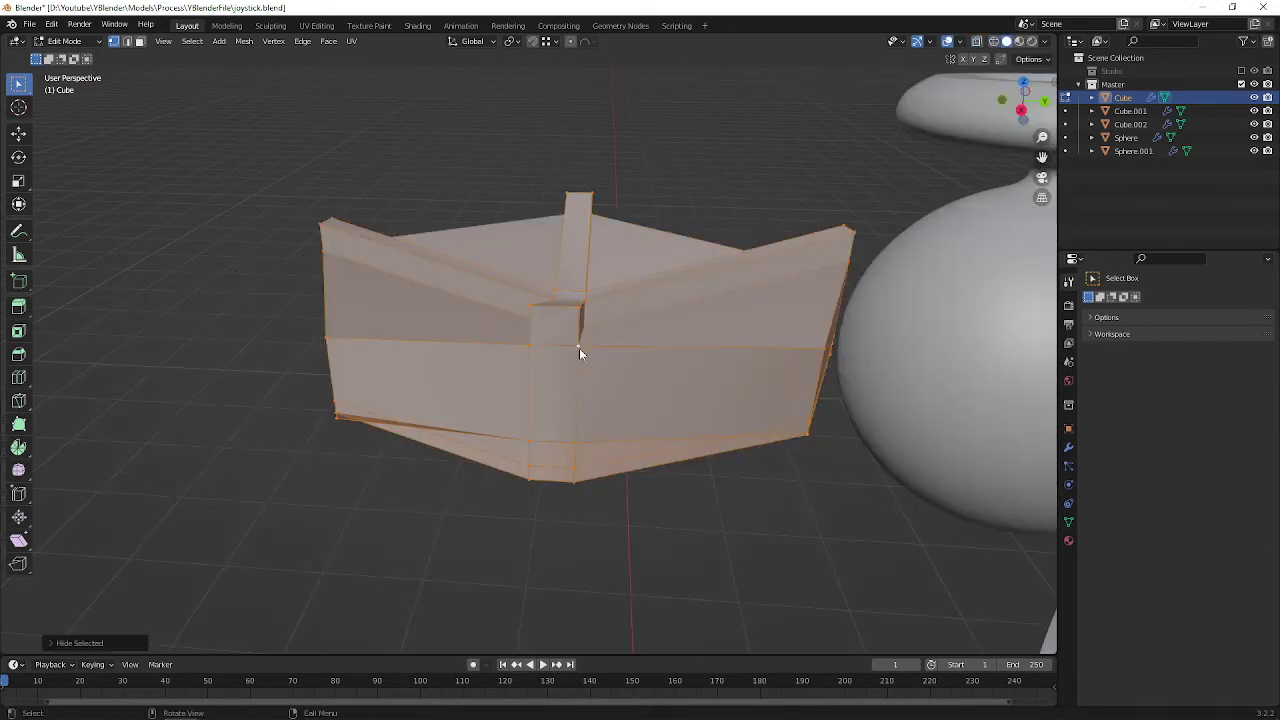
pyautogui.press('Tab')
pyautogui.press('Tab')
pyautogui.hotkey('alt', 'a')
pyautogui.moveTo(555, 425); pyautogui.dragTo(565, 392, button='middle')
pyautogui.moveTo(665, 368); pyautogui.dragTo(567, 348, button='middle')
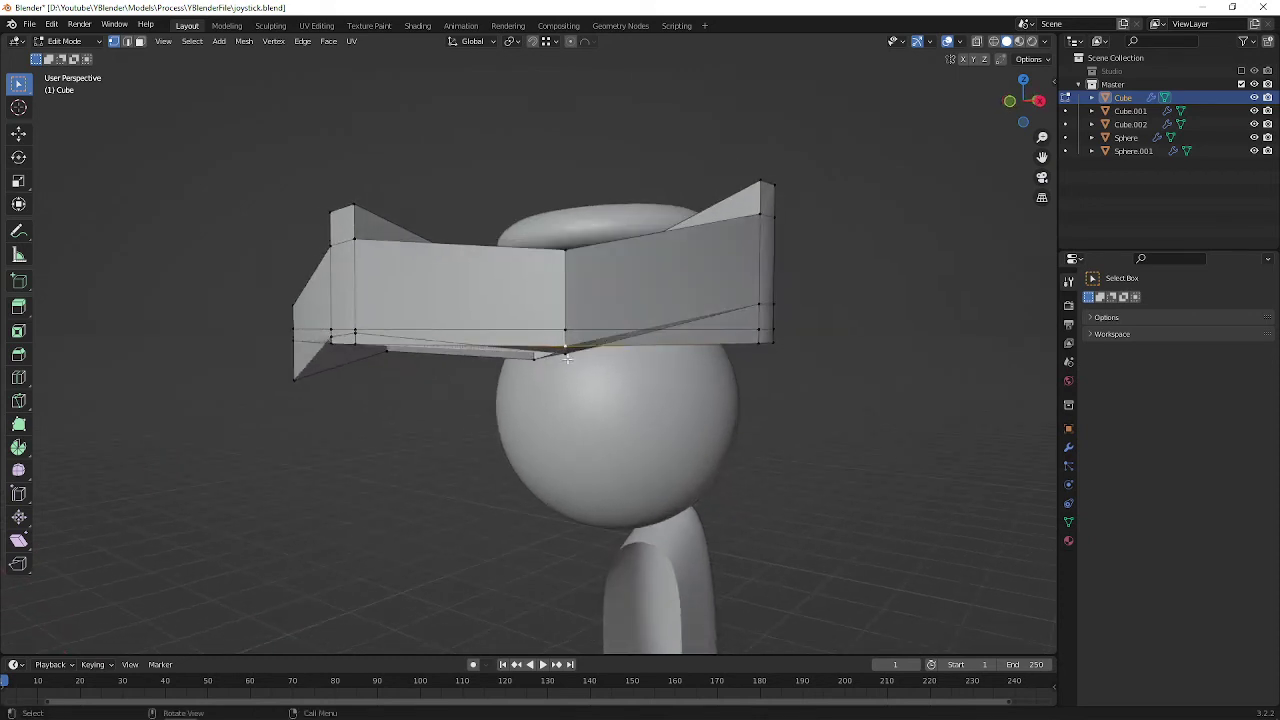
# Step: Try pulling the vertices of the side wall's open bottom edge downwards one at a time
pyautogui.press('g')
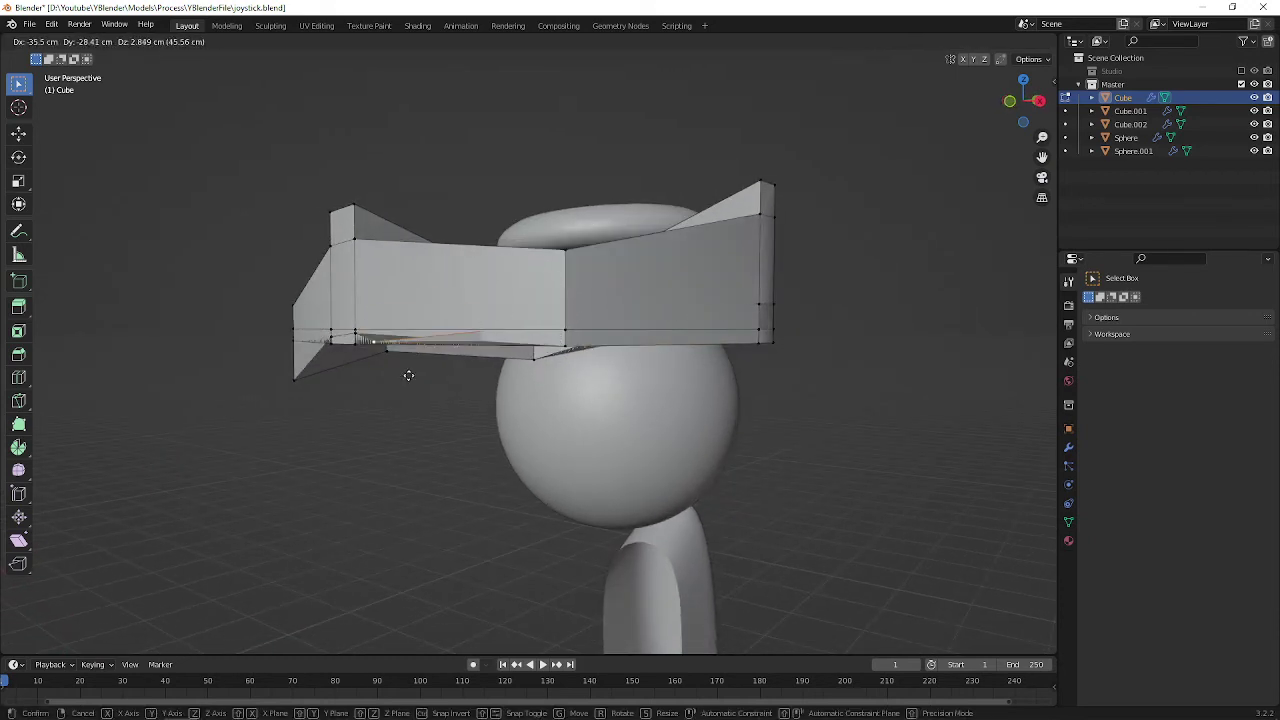
pyautogui.click(586, 537)
pyautogui.moveTo(649, 349); pyautogui.dragTo(630, 297, button='middle')
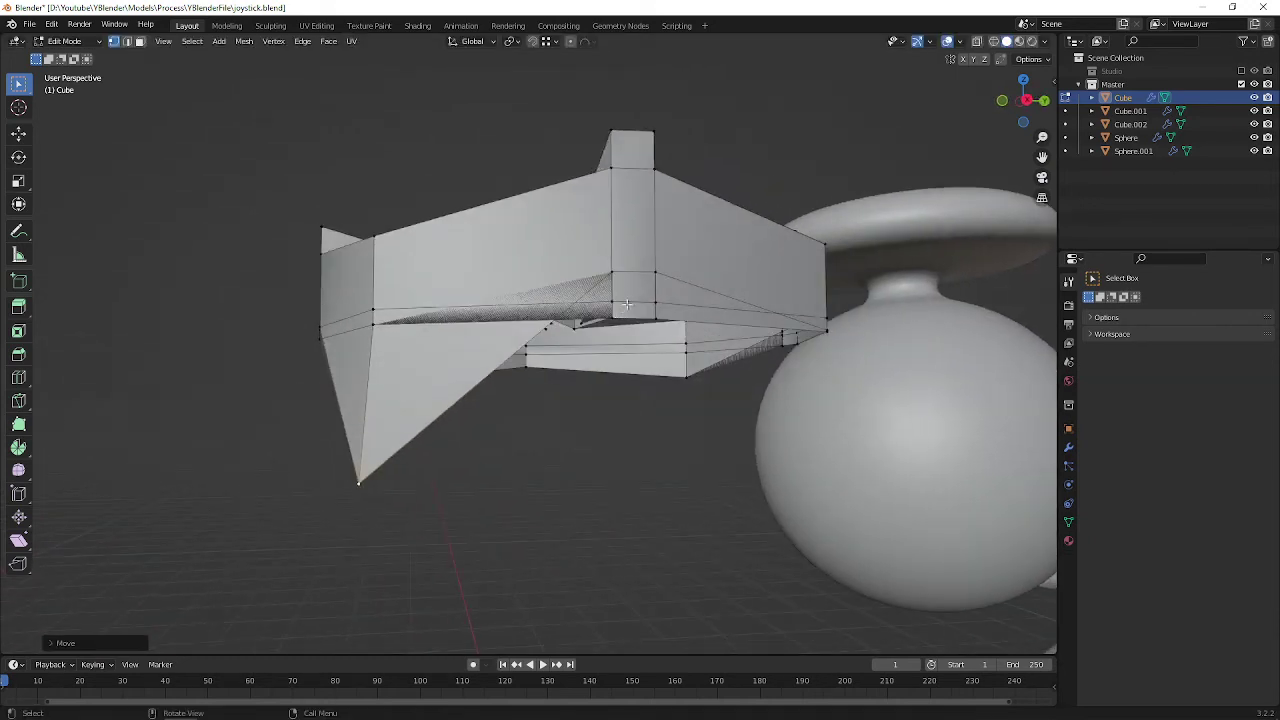
pyautogui.press('g')
pyautogui.click(660, 424)
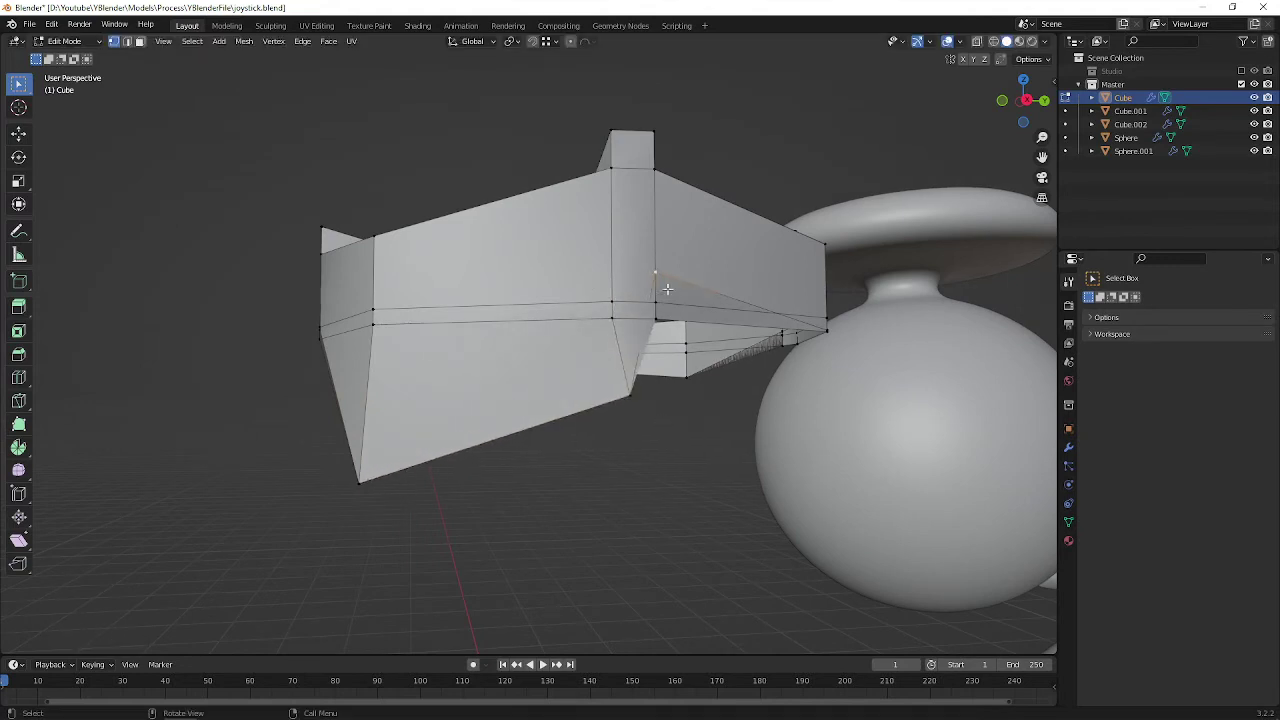
pyautogui.press('g')
pyautogui.click(709, 466)
pyautogui.moveTo(820, 356); pyautogui.dragTo(651, 359, button='middle')
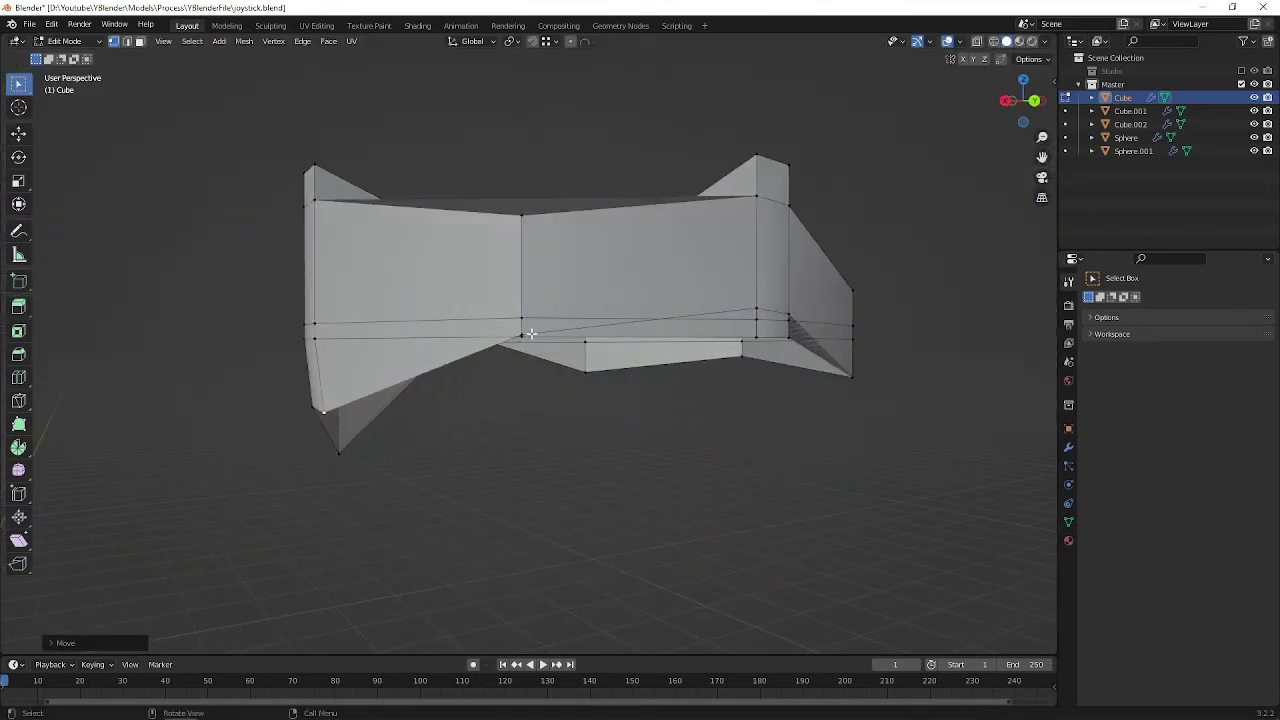
pyautogui.click(555, 417)
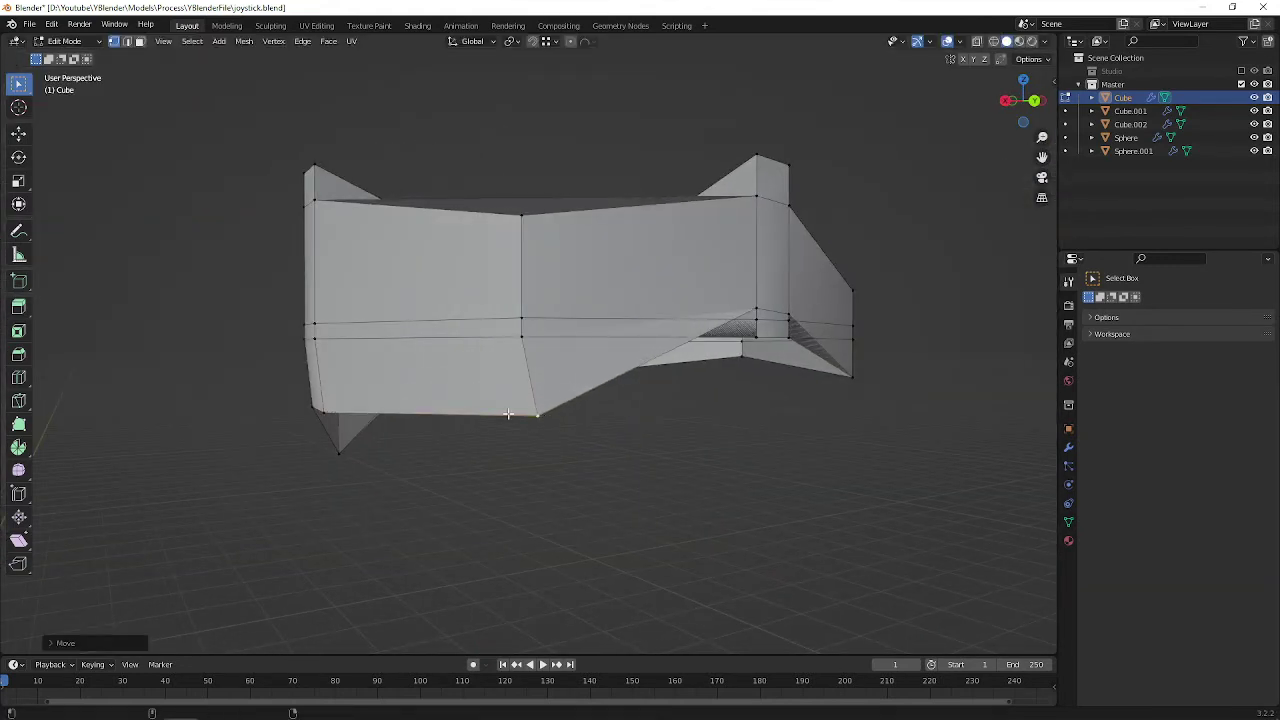
# Step: Undo the moves of the bottom edge vertices and examine the isolated button's smoothed side wall
pyautogui.press('super')
pyautogui.press('super')
pyautogui.press('super')
pyautogui.press('super')
pyautogui.rightClick(573, 424)
pyautogui.click(577, 428)
pyautogui.moveTo(574, 326); pyautogui.dragTo(649, 341, button='middle')
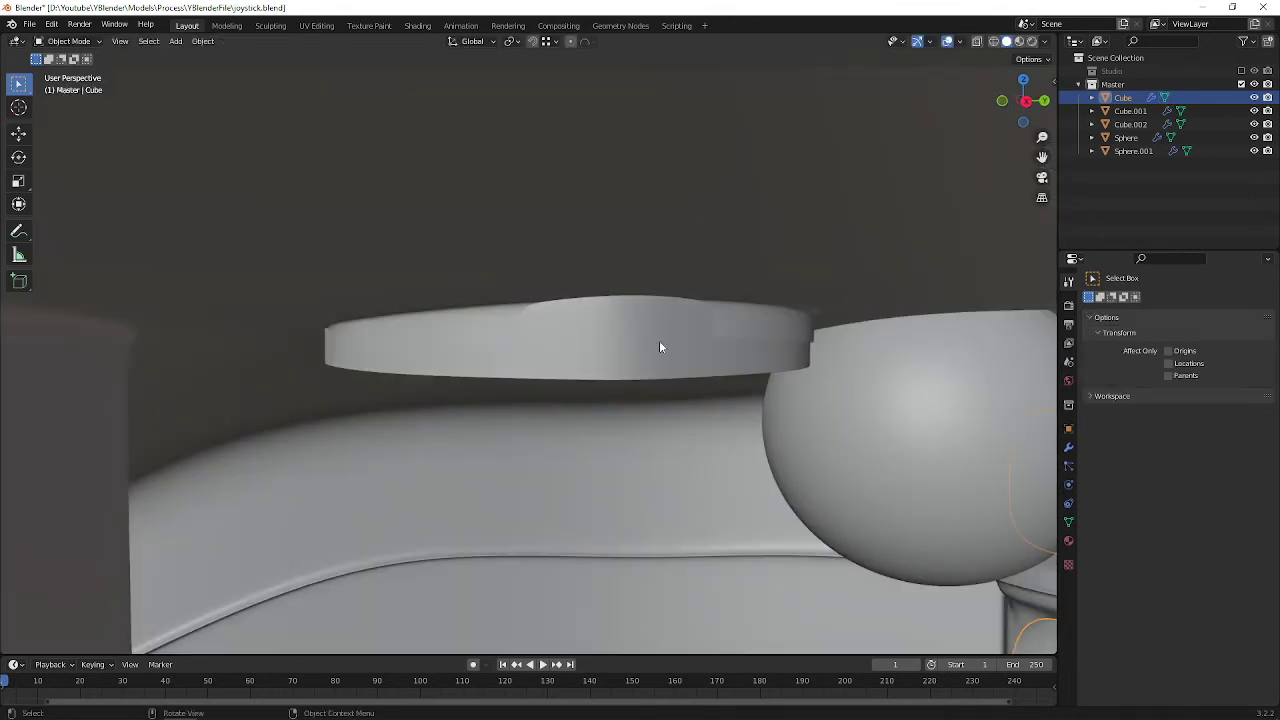
pyautogui.moveTo(660, 346); pyautogui.dragTo(651, 409, button='middle')
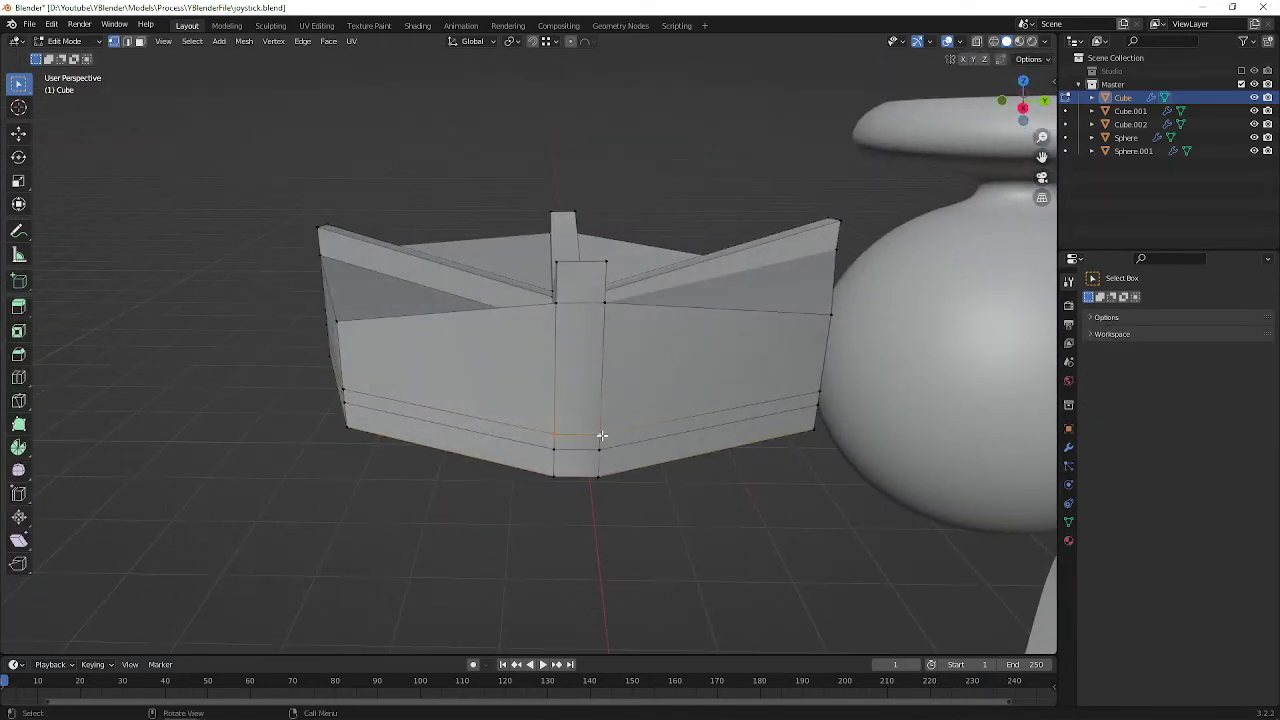
# Step: Merge at center the paired vertices on the side wall's lower loops and bottom edge below the remaining bars' outer ends
pyautogui.press('m')
pyautogui.click(606, 437)
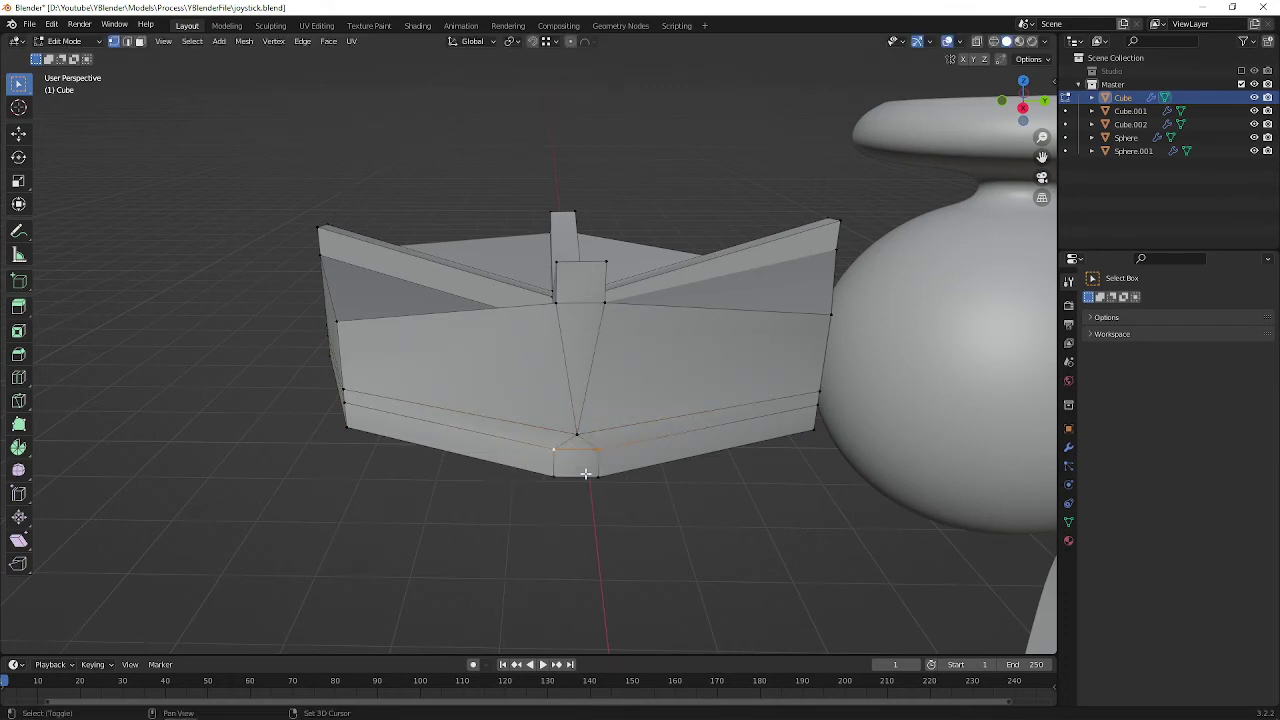
pyautogui.moveTo(710, 392); pyautogui.dragTo(519, 405, button='middle')
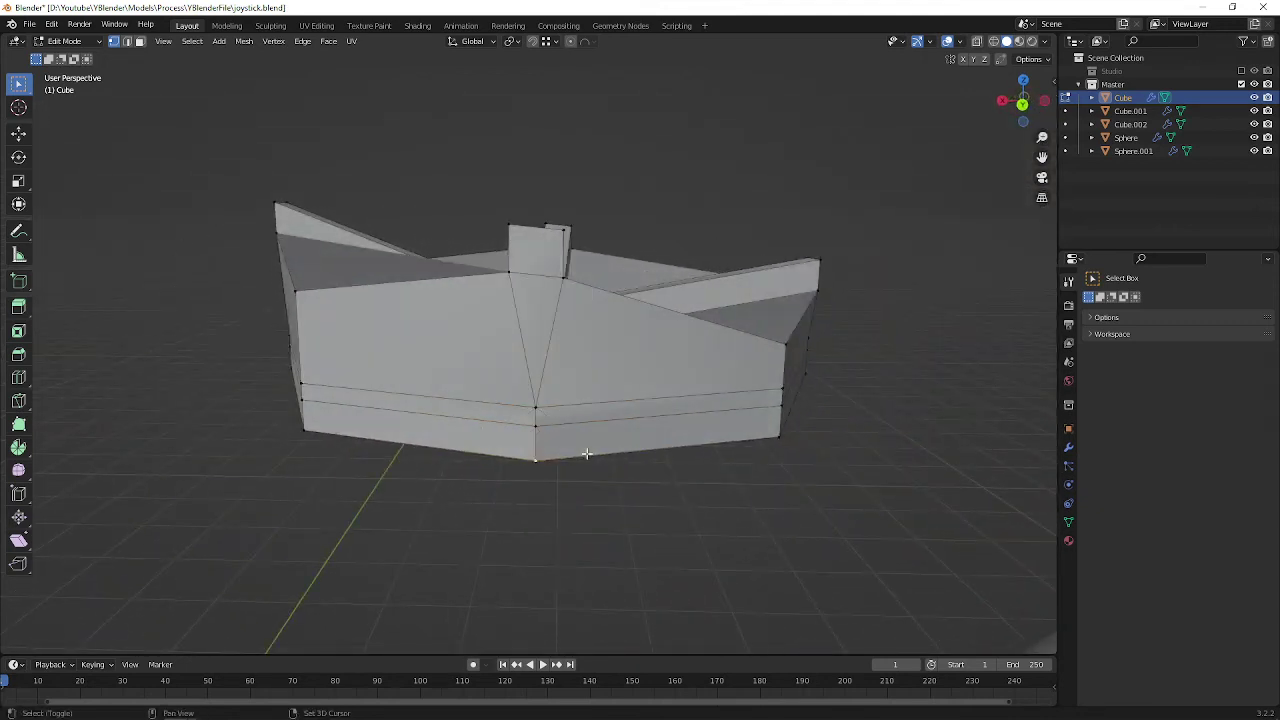
pyautogui.moveTo(666, 430); pyautogui.dragTo(546, 406, button='middle')
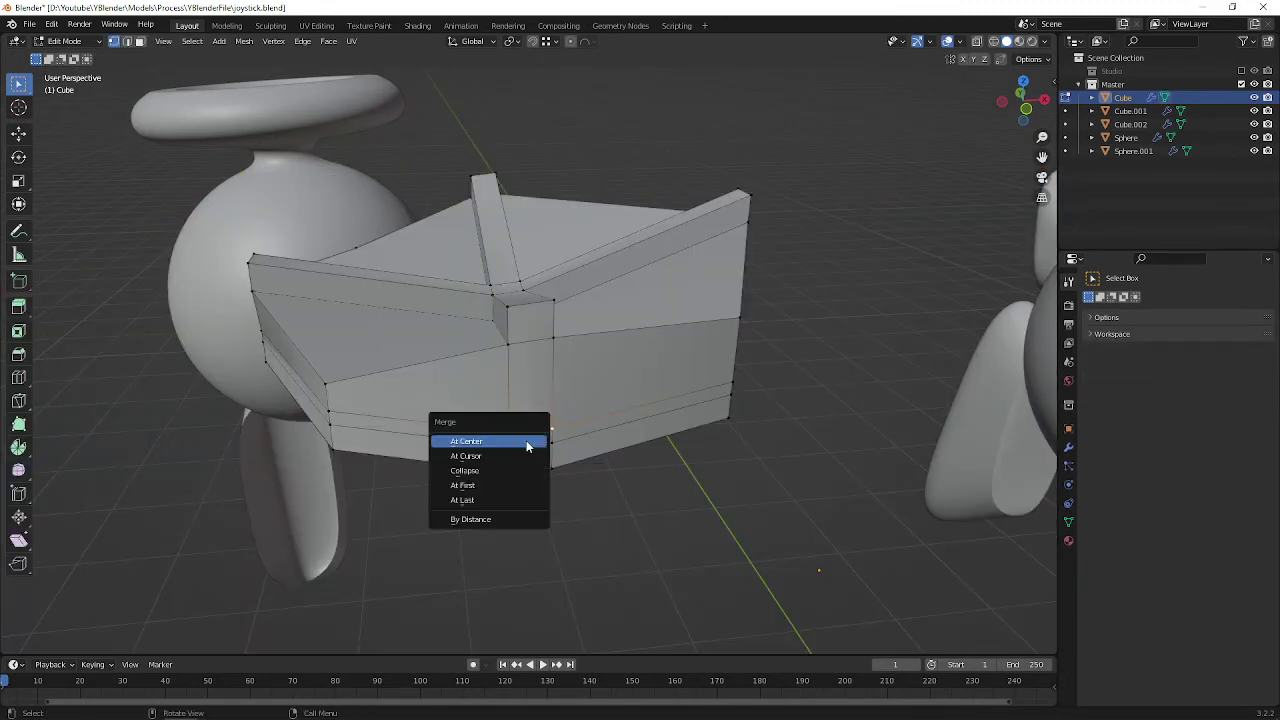
pyautogui.click(526, 441)
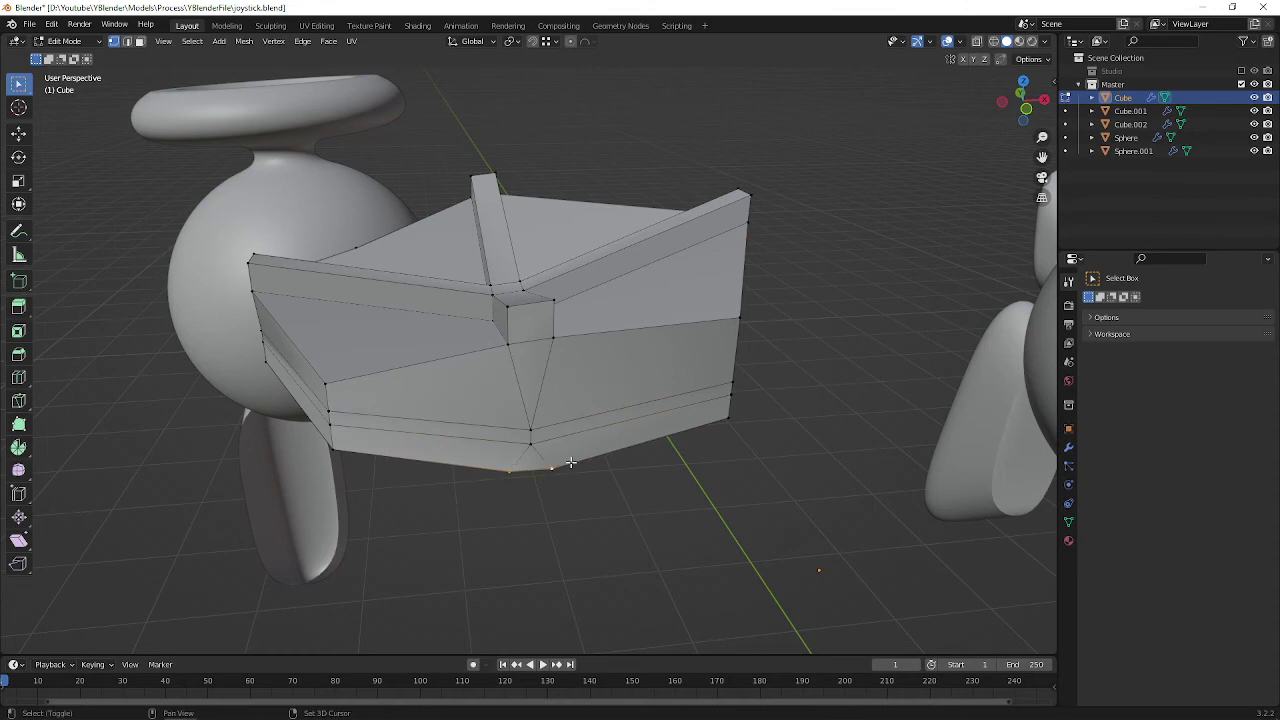
pyautogui.moveTo(570, 462); pyautogui.dragTo(474, 237, button='middle')
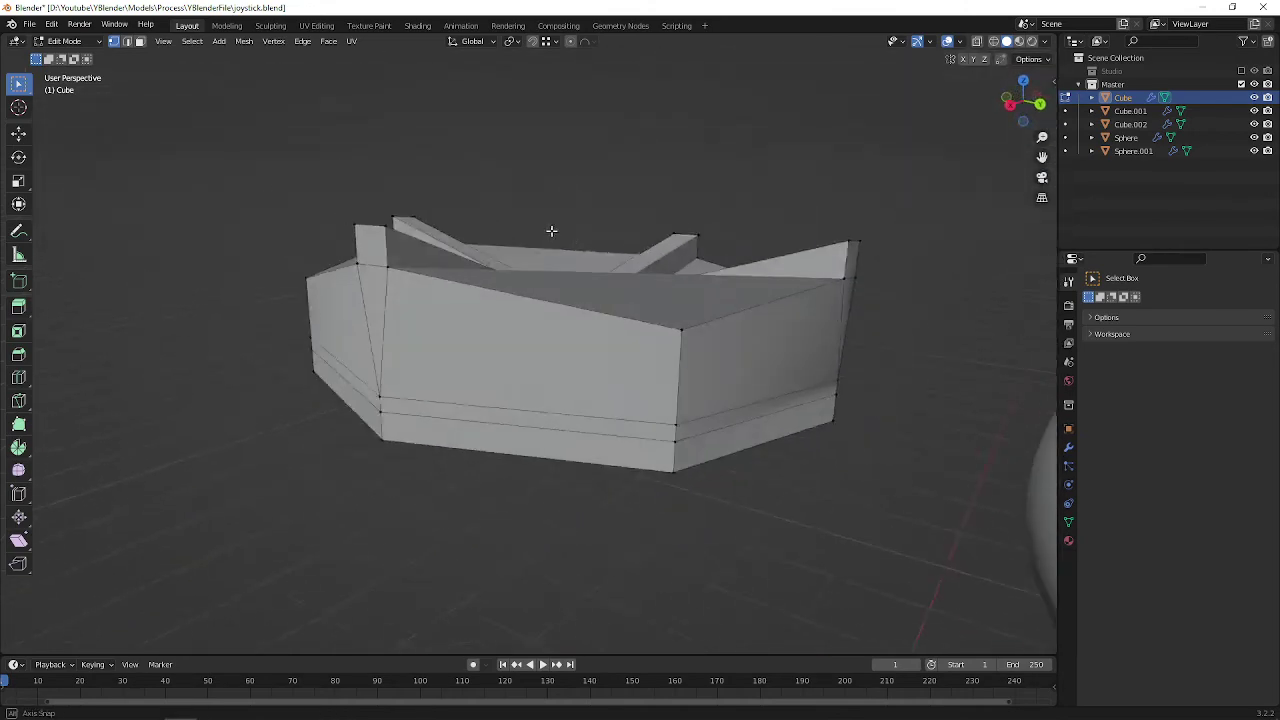
pyautogui.moveTo(557, 231); pyautogui.dragTo(936, 216, button='middle')
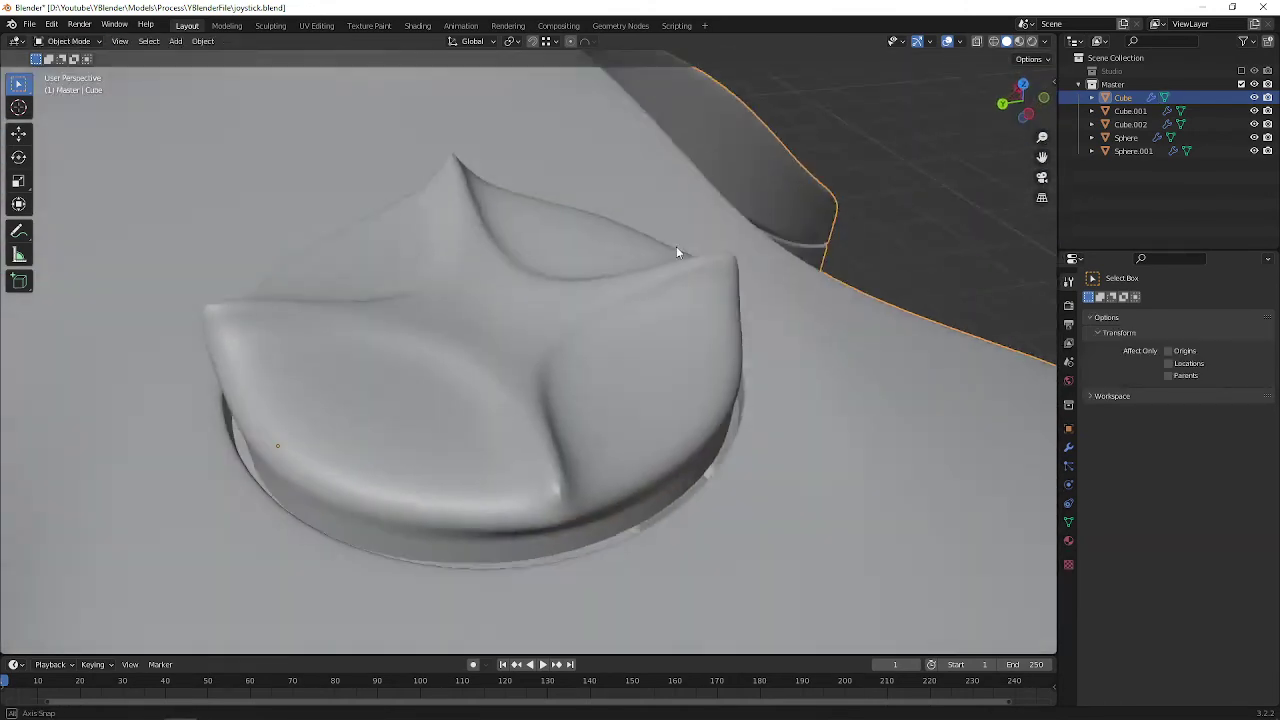
# Step: Reveal the hidden controller body mesh around the isolated cross button and clear the selection
pyautogui.moveTo(677, 251)
pyautogui.mouseDown(button='middle')
pyautogui.moveTo(597, 191)
pyautogui.moveTo(405, 191)
pyautogui.moveTo(419, 212)
pyautogui.moveTo(534, 247)
pyautogui.moveTo(541, 360)
pyautogui.mouseUp(button='middle')
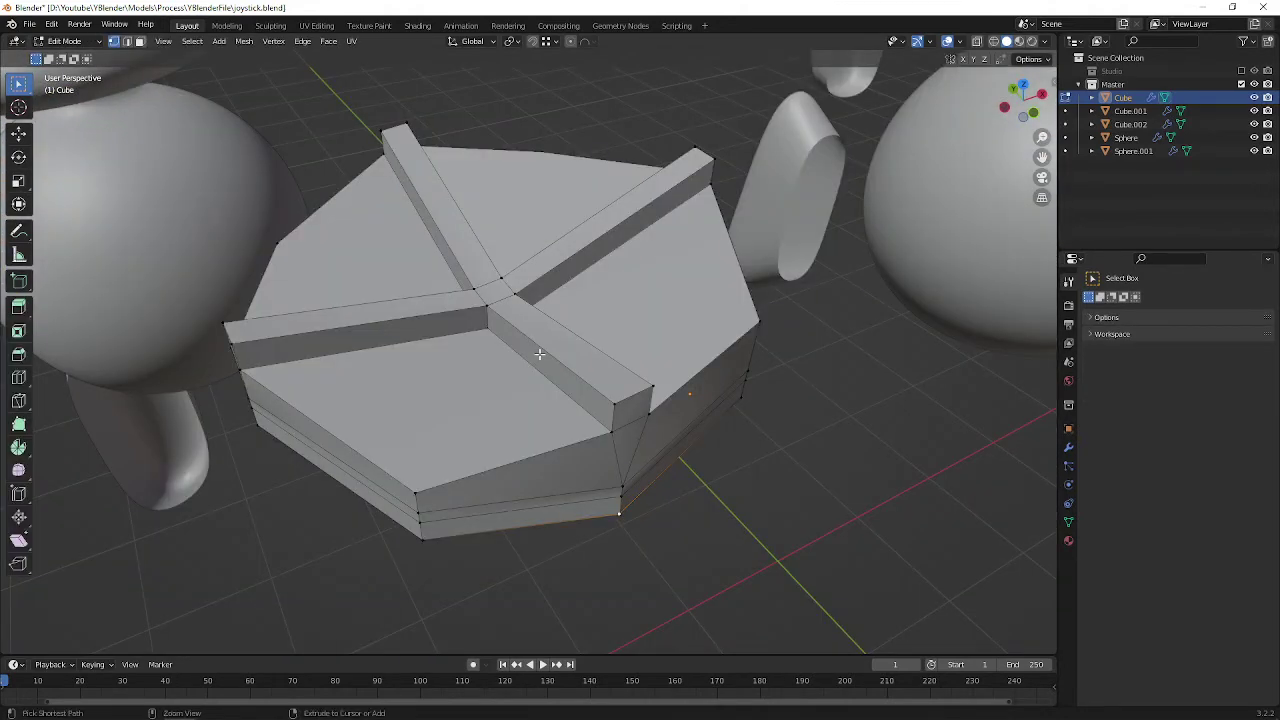
pyautogui.press('a')
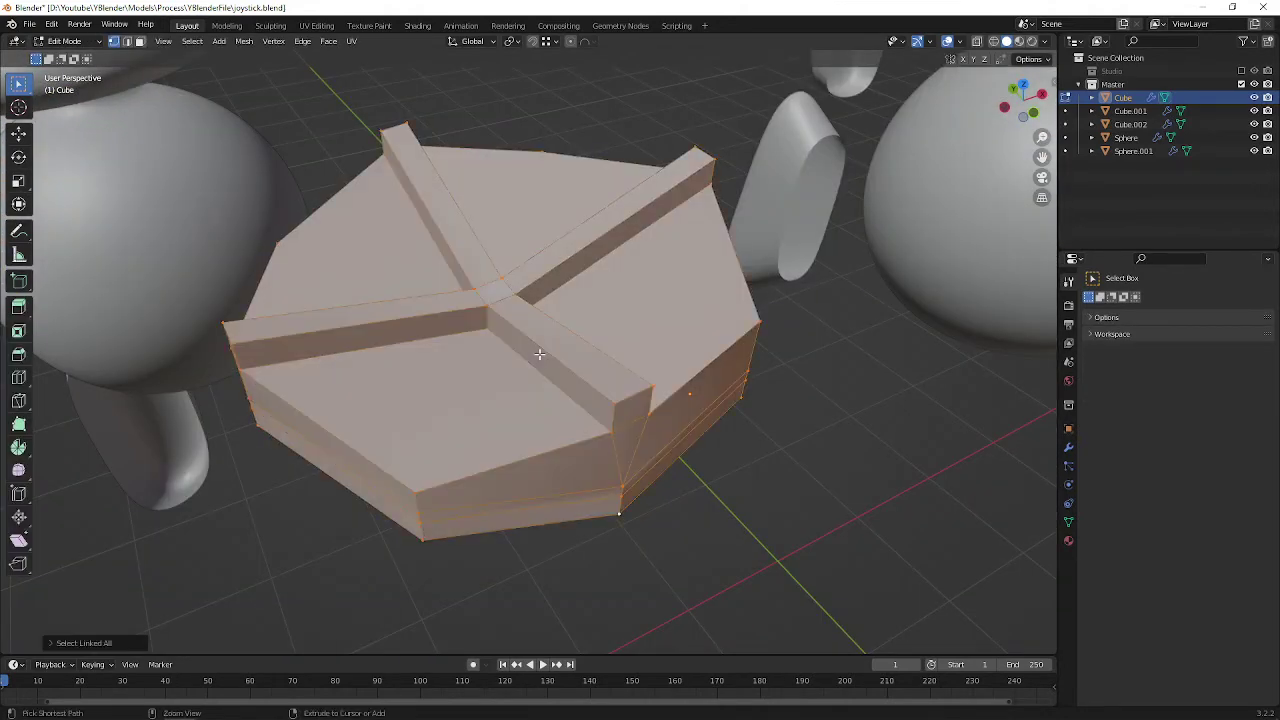
pyautogui.hotkey('alt', 'h')
pyautogui.hotkey('alt', 'a')
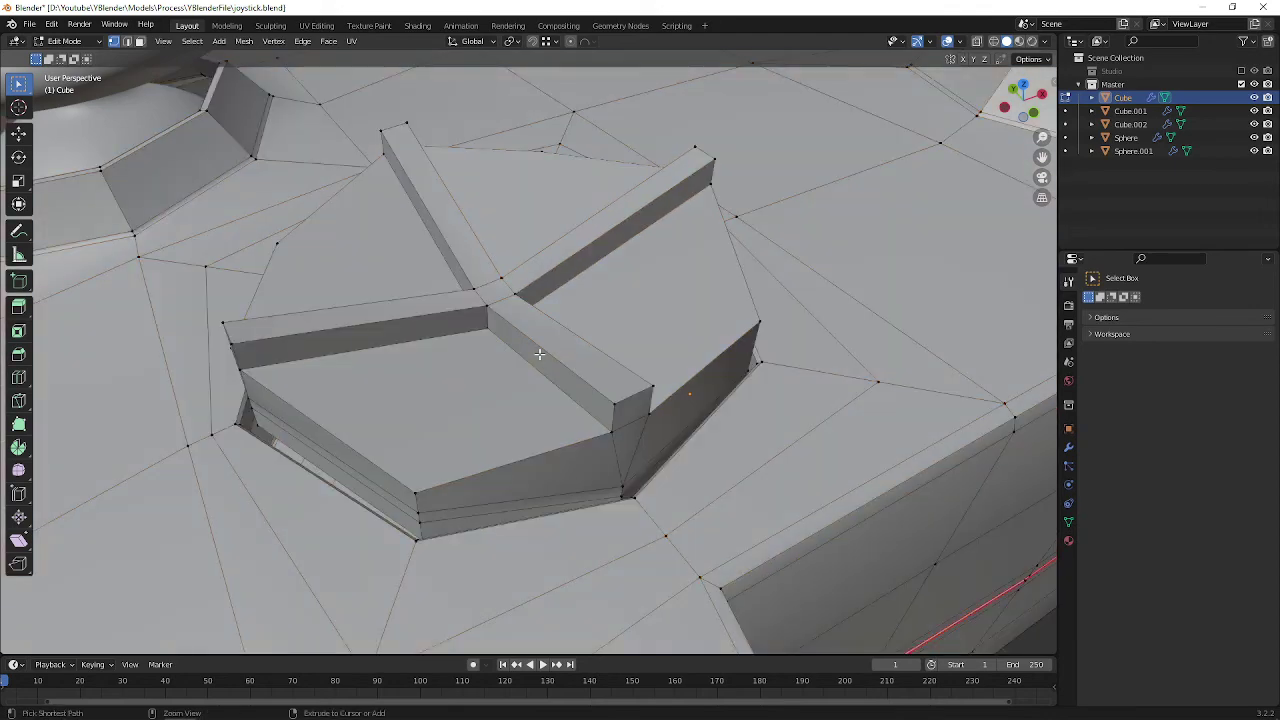
# Step: Select the entire linked cross button and scale it up by about 1.04 in top view to fill the octagonal hole
pyautogui.hotkey('ctrl', 'l')
pyautogui.click(611, 392)
pyautogui.hotkey('ctrl', 'l')
pyautogui.press('KP_7')
pyautogui.press('s')
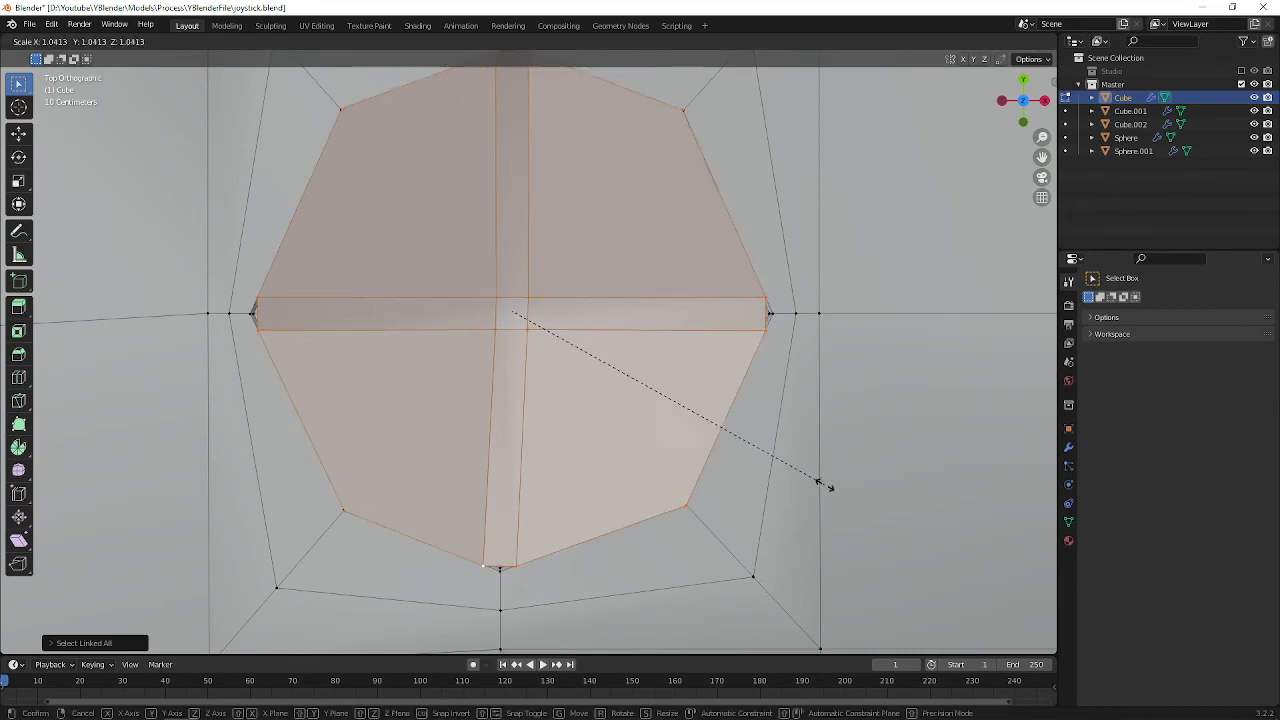
pyautogui.click(829, 486)
# Step: Raise the cross button by about 0.5 cm along the global Z axis and check its smoothed fit in the body
pyautogui.moveTo(829, 486); pyautogui.dragTo(552, 240, button='middle')
pyautogui.press('Tab')
pyautogui.press('Tab')
pyautogui.press('g')
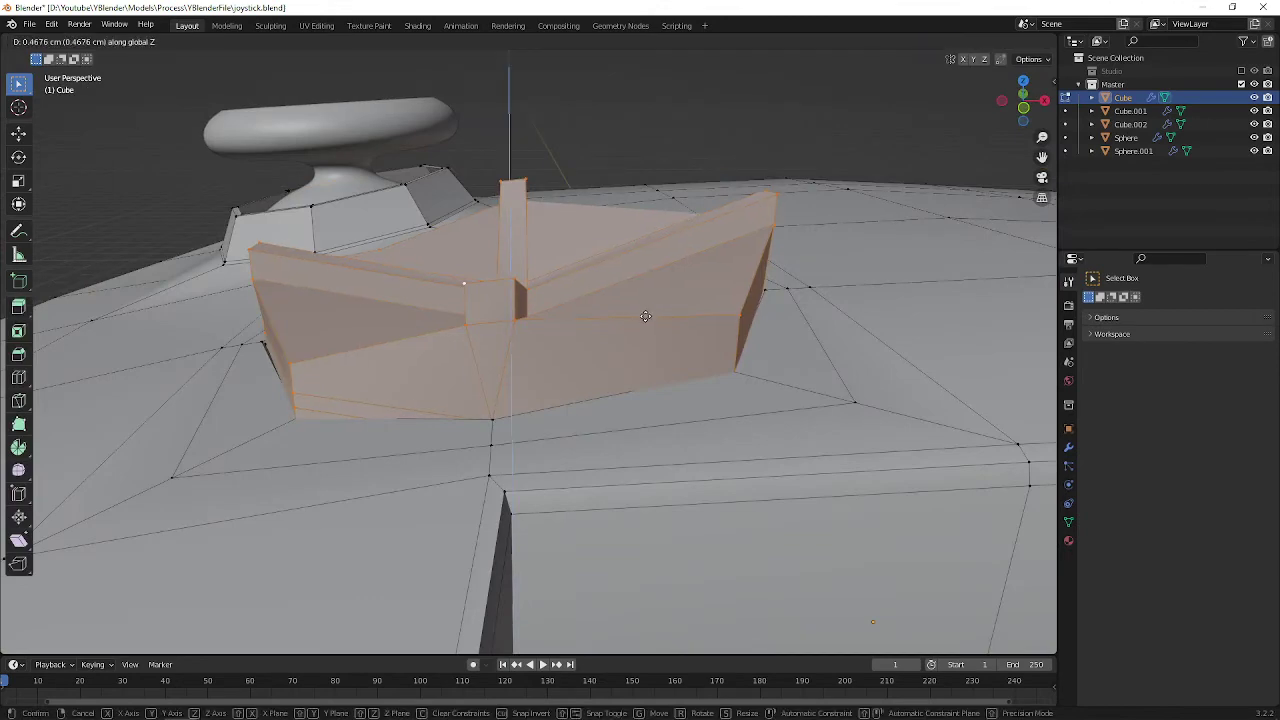
pyautogui.click(643, 305)
pyautogui.press('Tab')
pyautogui.moveTo(643, 305); pyautogui.dragTo(585, 295, button='middle')
pyautogui.scroll(-8, 584, 290)
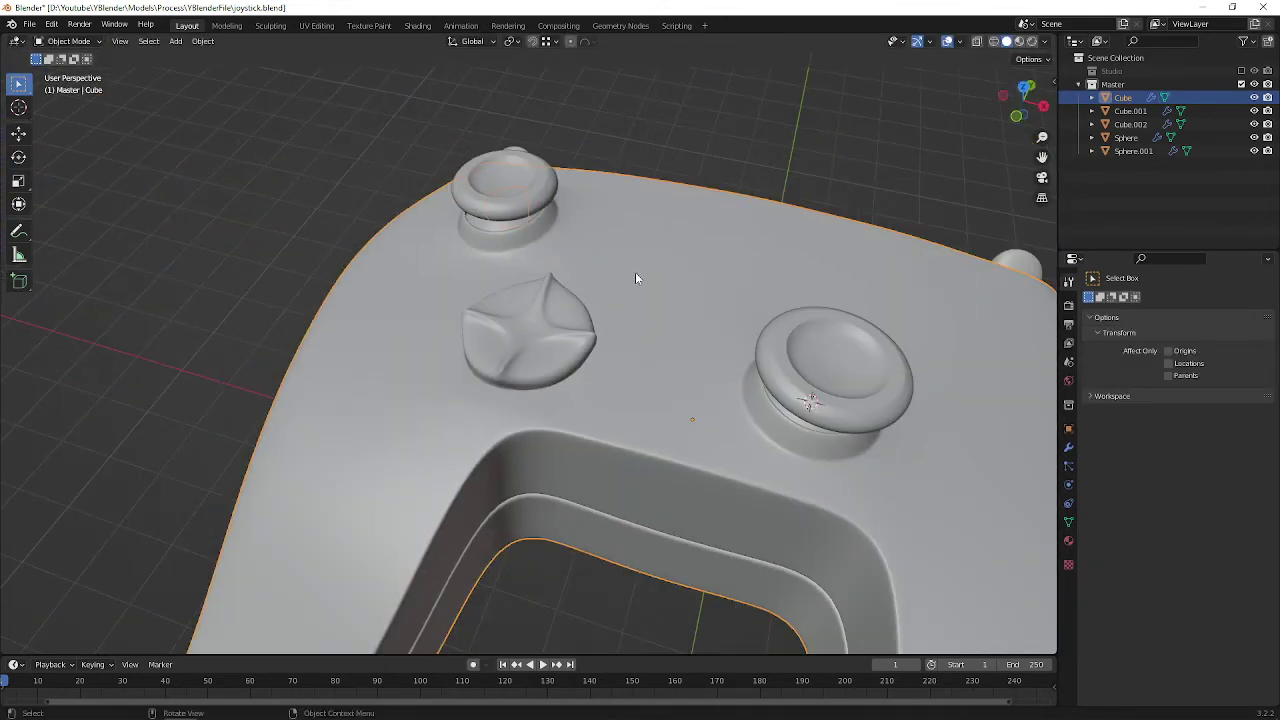
# Step: Rotate the cross button slightly in front view to match the slope of the controller's upper surface
pyautogui.click(756, 105)
pyautogui.moveTo(690, 200); pyautogui.dragTo(544, 323, button='middle')
pyautogui.click(542, 321)
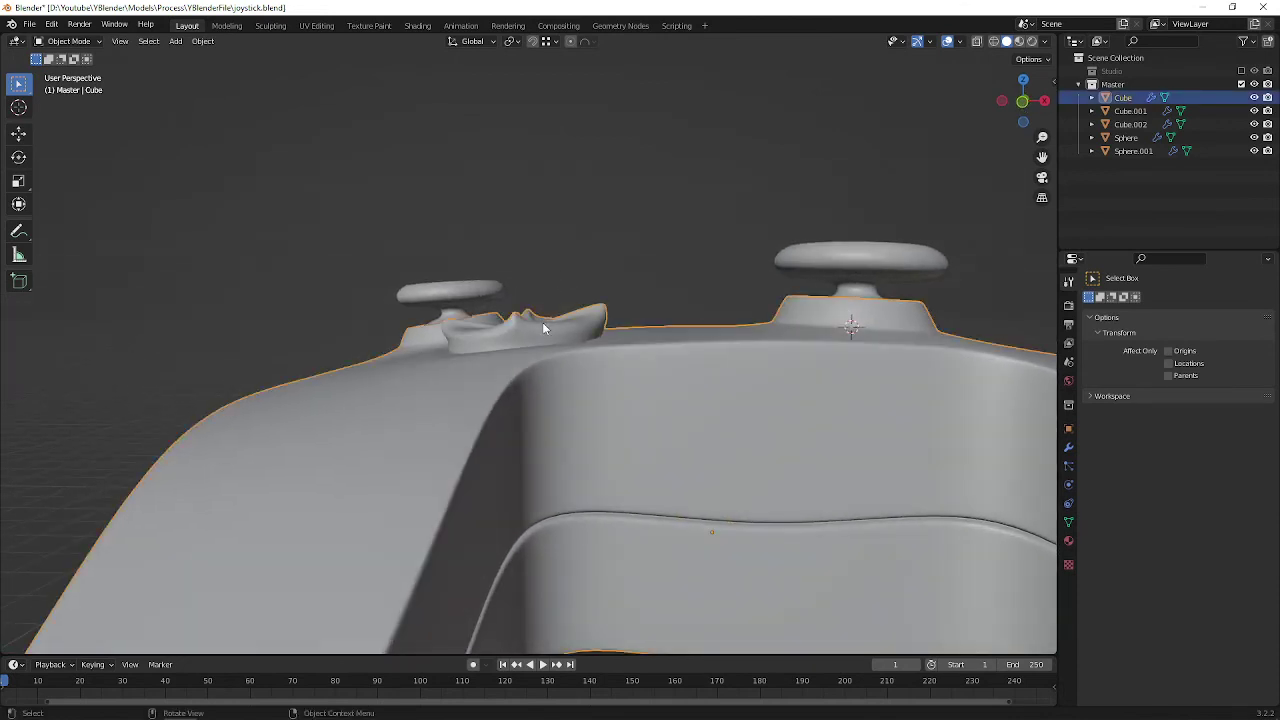
pyautogui.press('Tab')
pyautogui.press('KP_1')
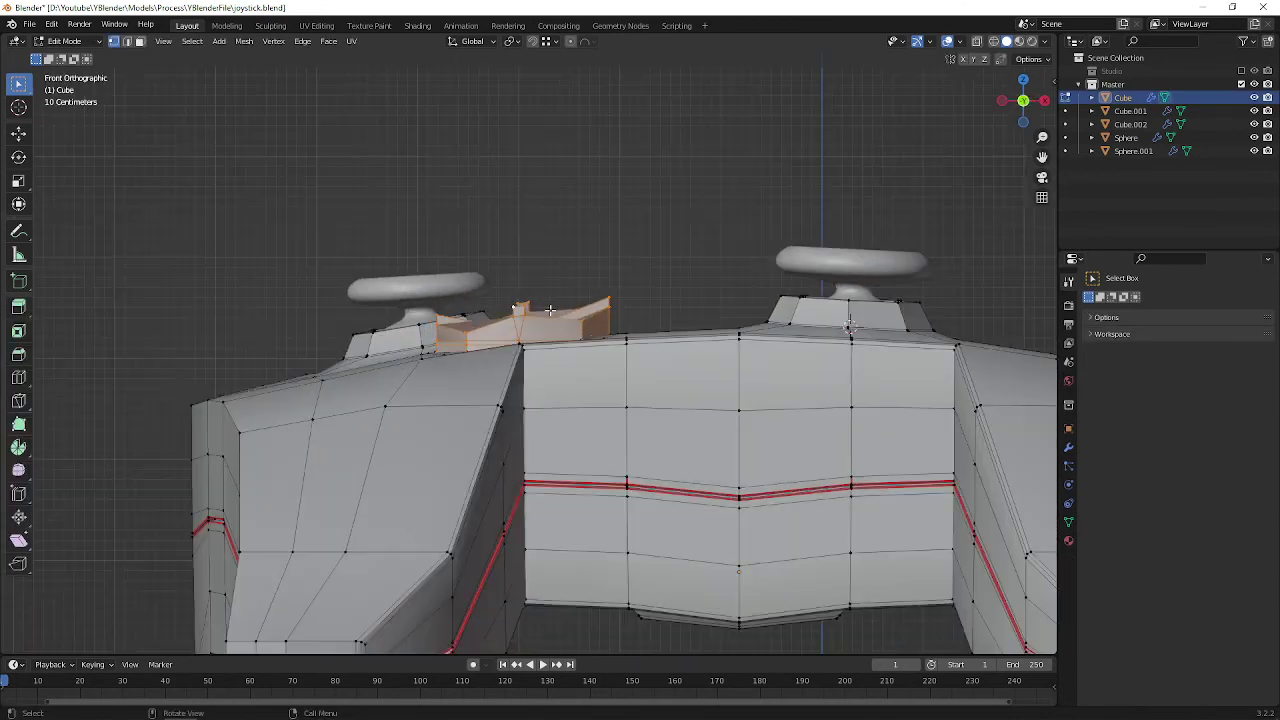
pyautogui.press('r')
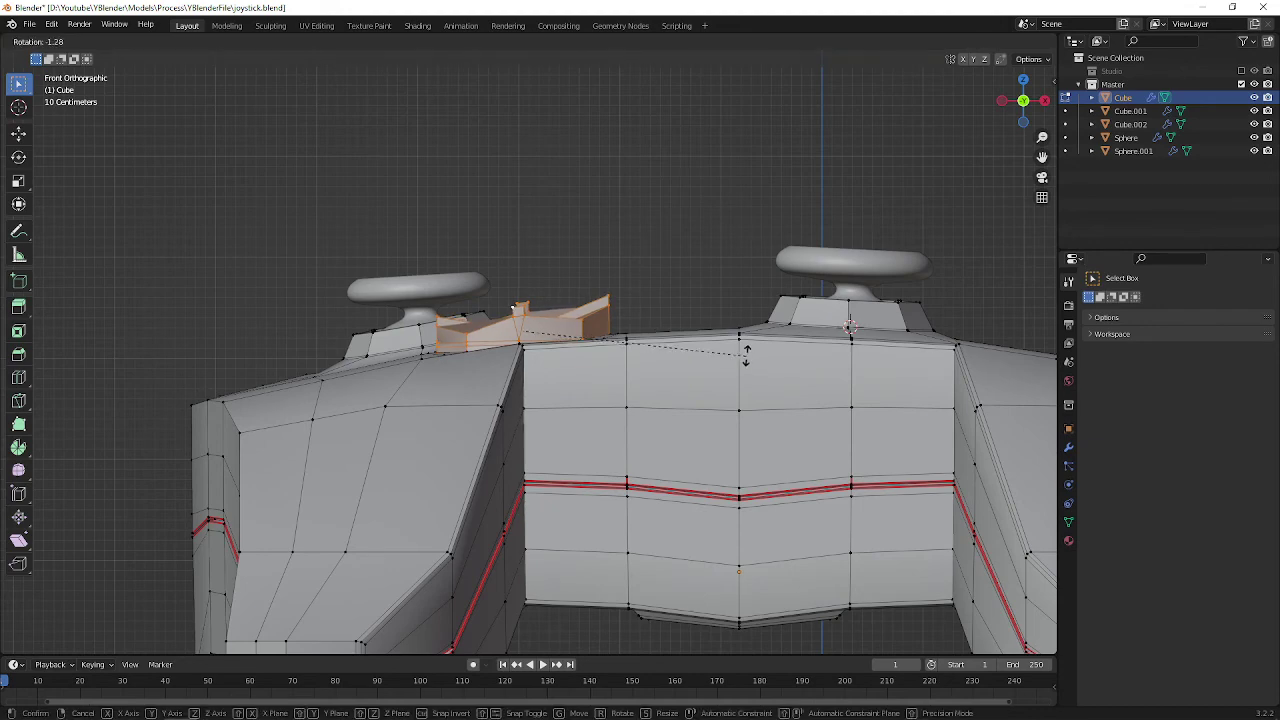
pyautogui.click(744, 348)
pyautogui.press('Tab')
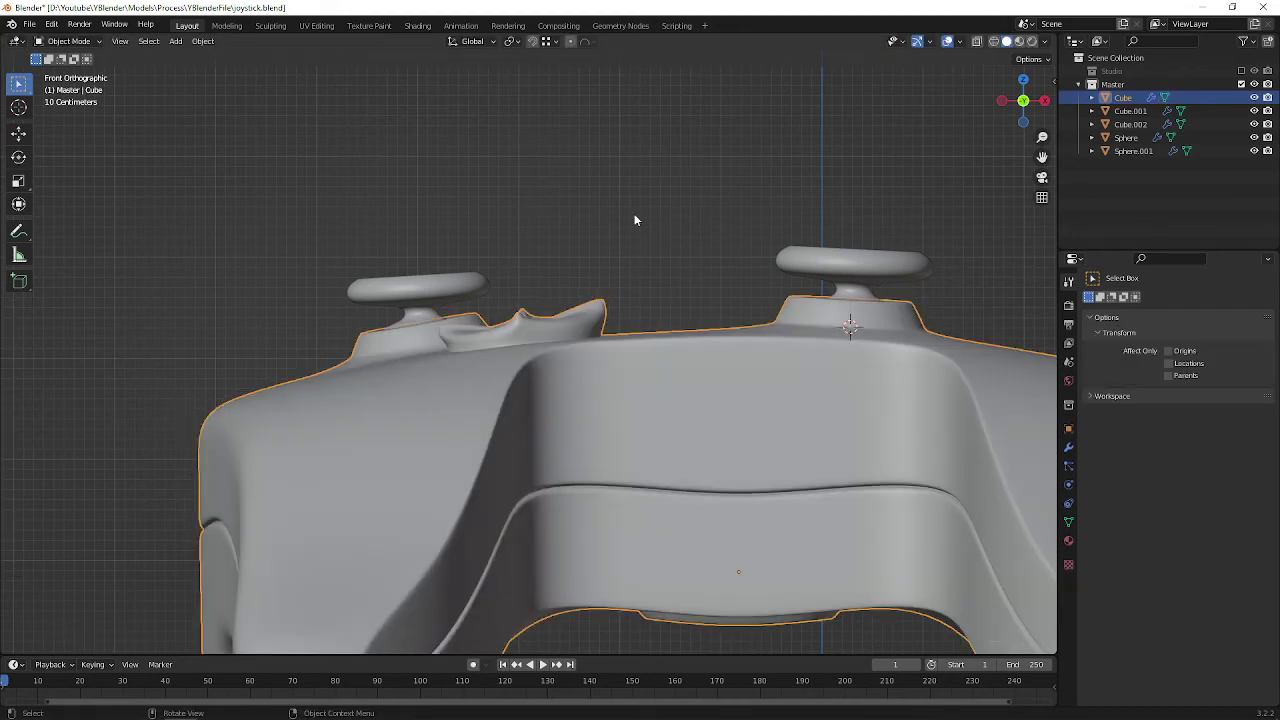
# Step: Deselect the controller body, inspect the tilted button's fit from a perspective view, and save the file
pyautogui.click(634, 218)
pyautogui.moveTo(634, 218); pyautogui.dragTo(634, 192, button='middle')
pyautogui.scroll(-5, 603, 310)
pyautogui.scroll(4, 551, 334)
pyautogui.moveTo(551, 334); pyautogui.dragTo(478, 322, button='middle')
pyautogui.hotkey('ctrl', 's')
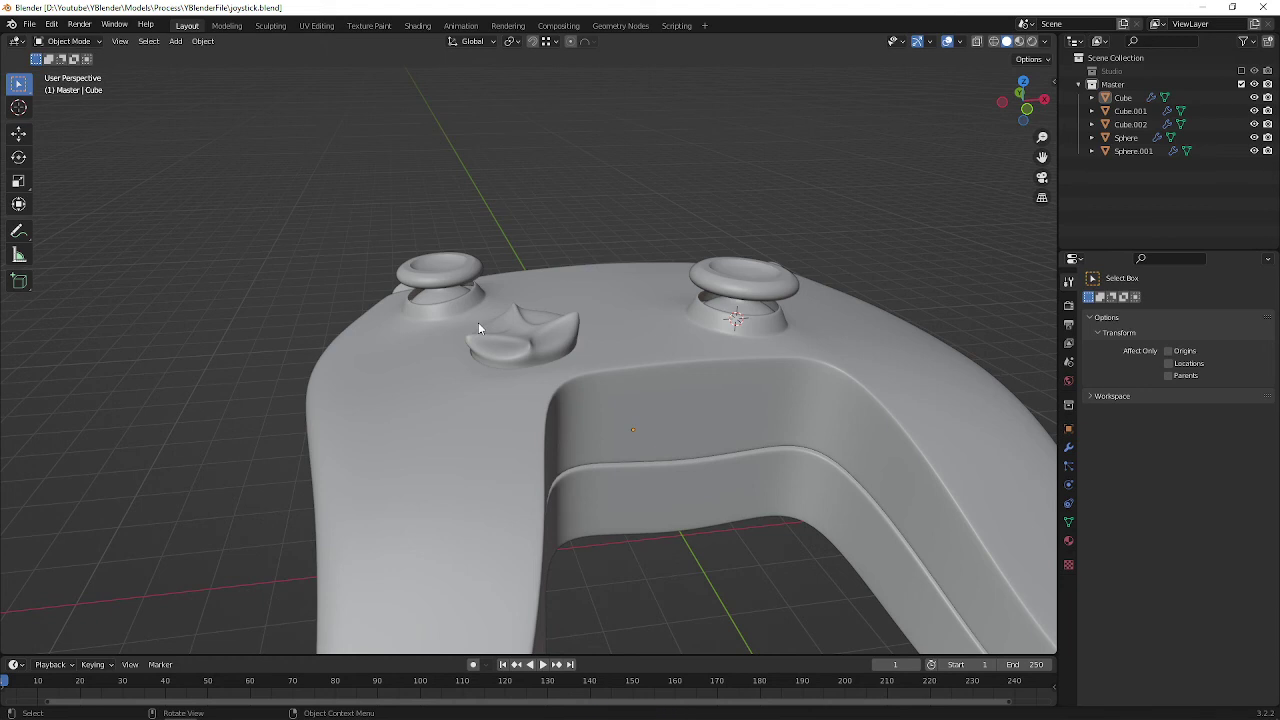
# Step: Set the viewport shading to Material Preview and examine the cross button on the controller
pyautogui.press('z')
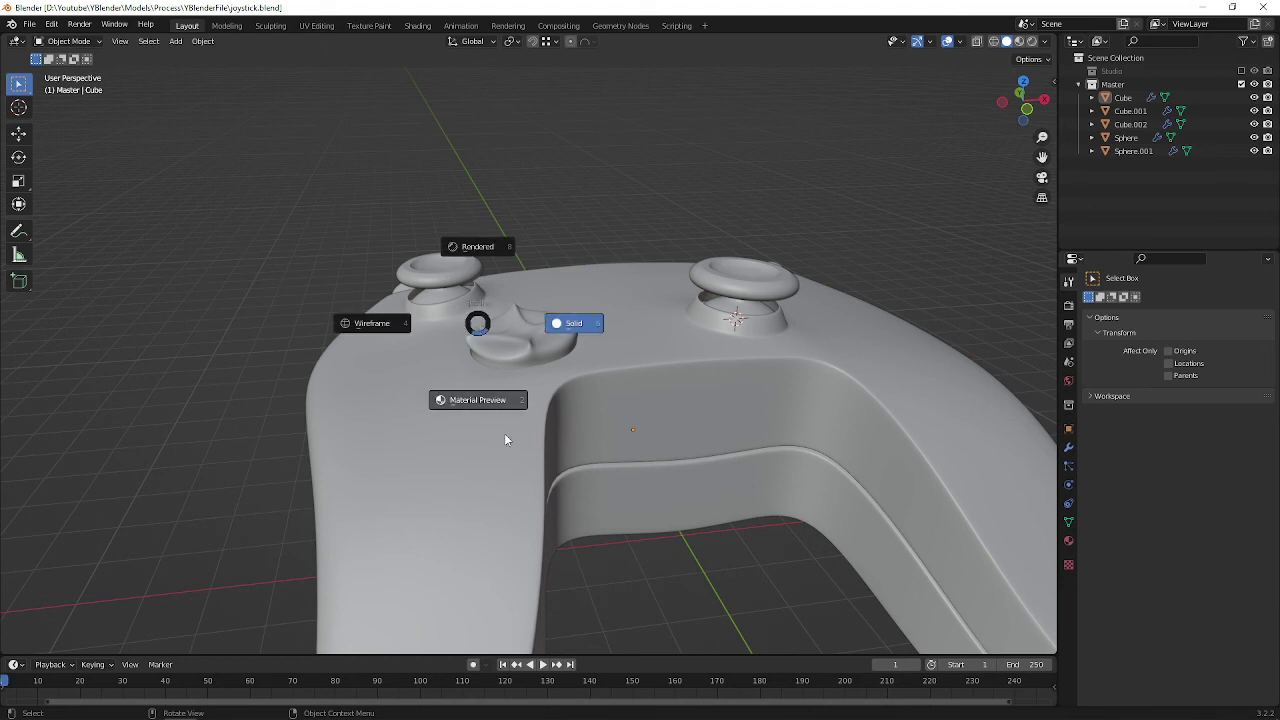
pyautogui.click(504, 433)
pyautogui.moveTo(504, 433); pyautogui.dragTo(660, 350, button='middle')
pyautogui.scroll(5, 588, 338)
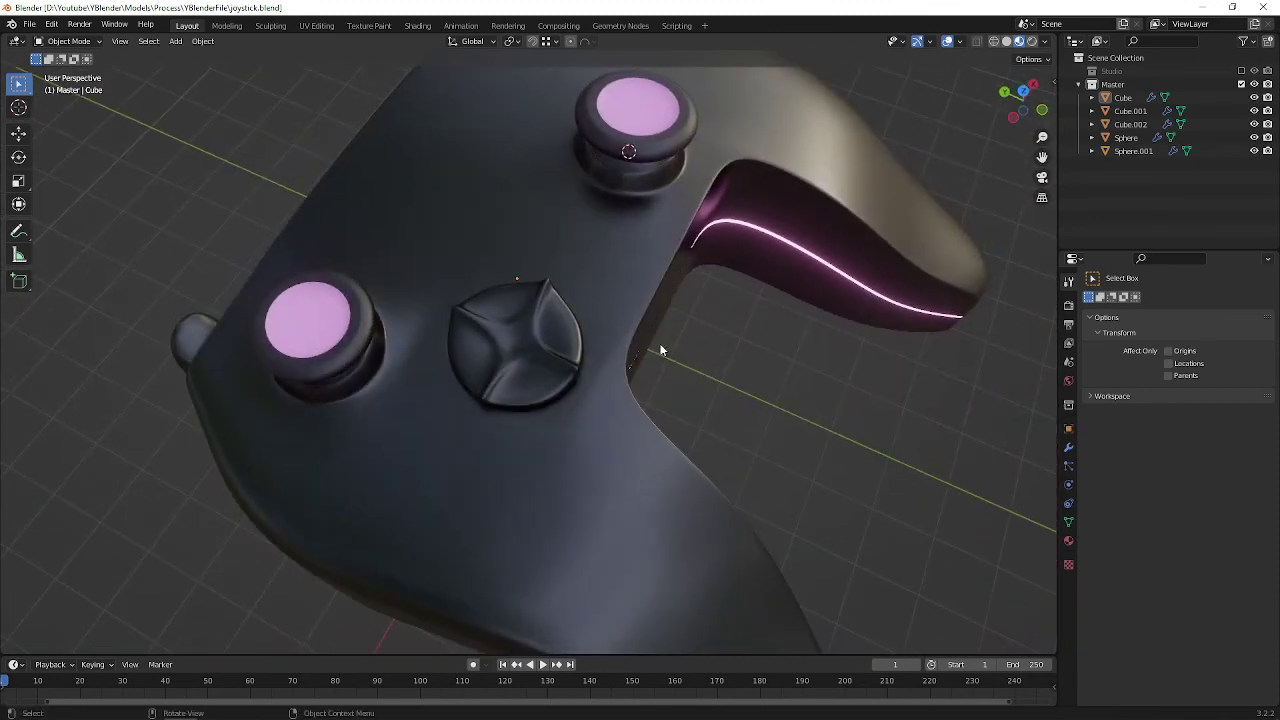